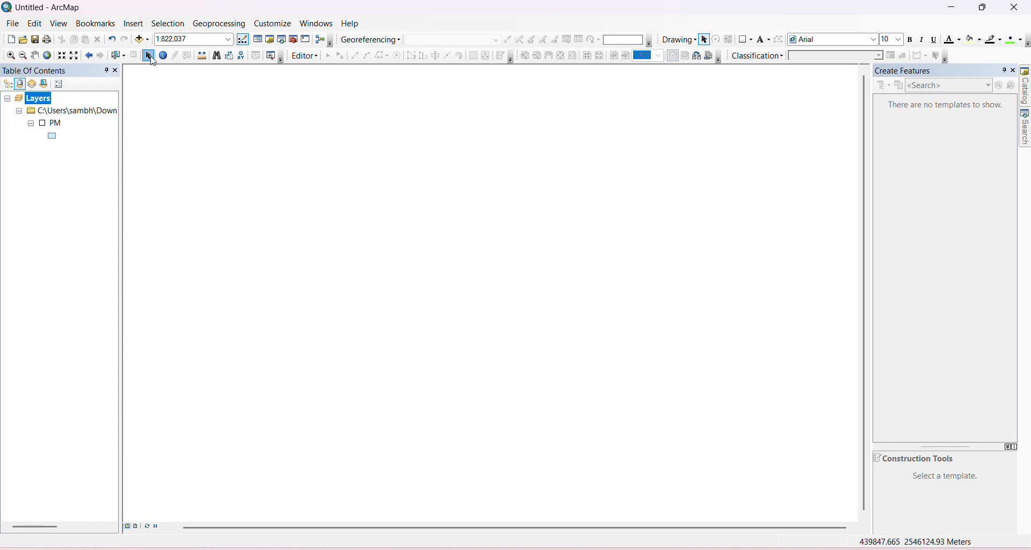
Step: Start adding data and browse the contents of the LC09_L2SP_139044_20241228_20241229_02_T1 image folder
left_click(141, 40)
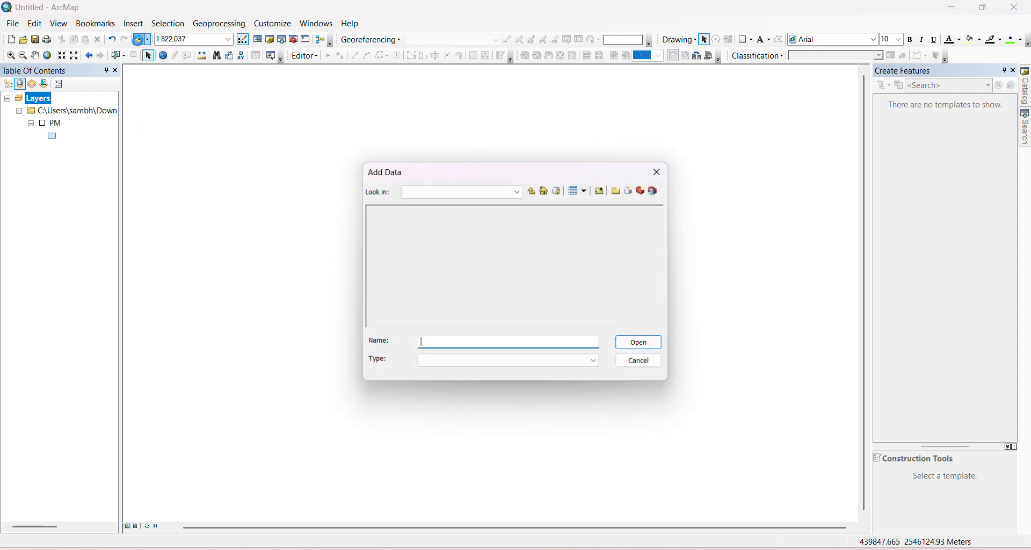
left_click(401, 215)
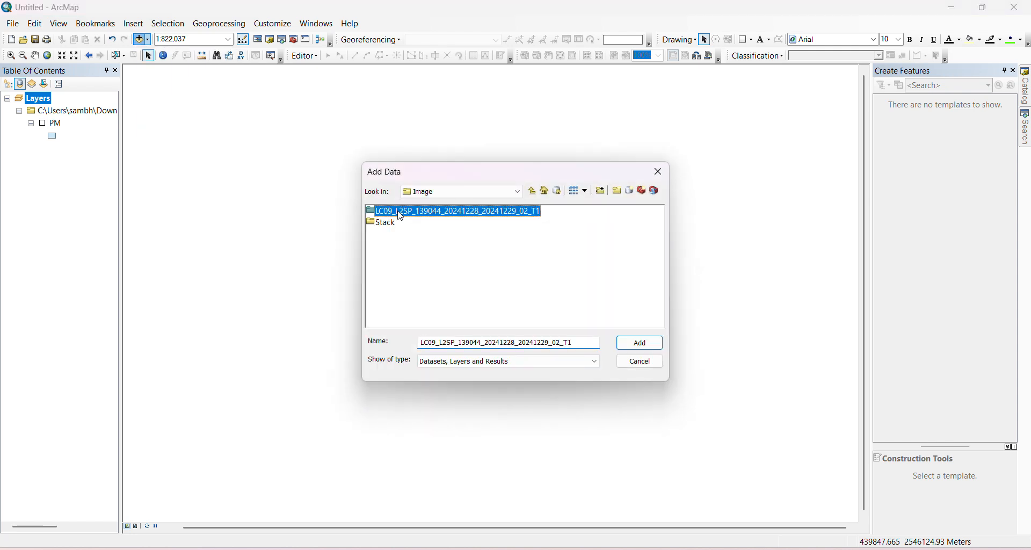
double_click(401, 215)
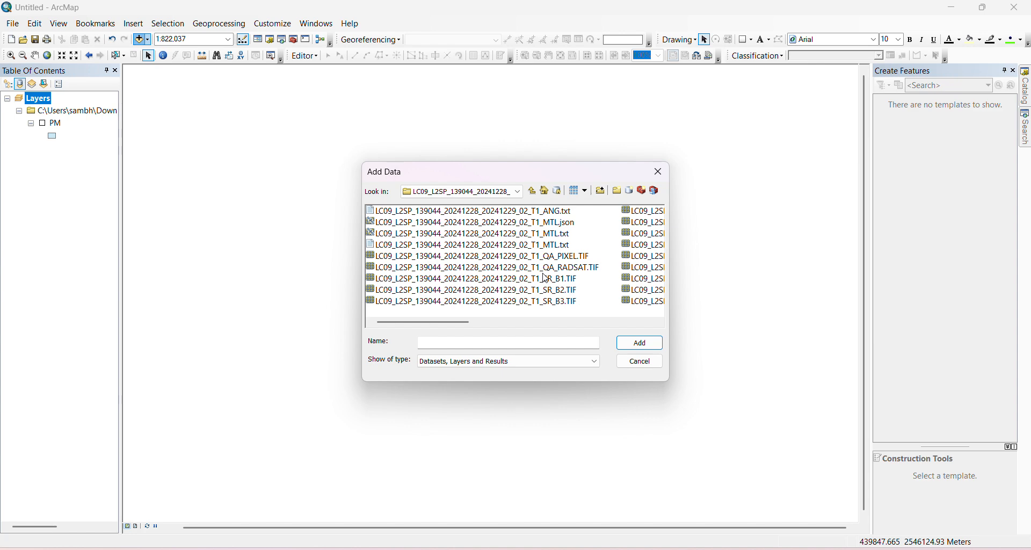
scroll(545, 277, "down", 1)
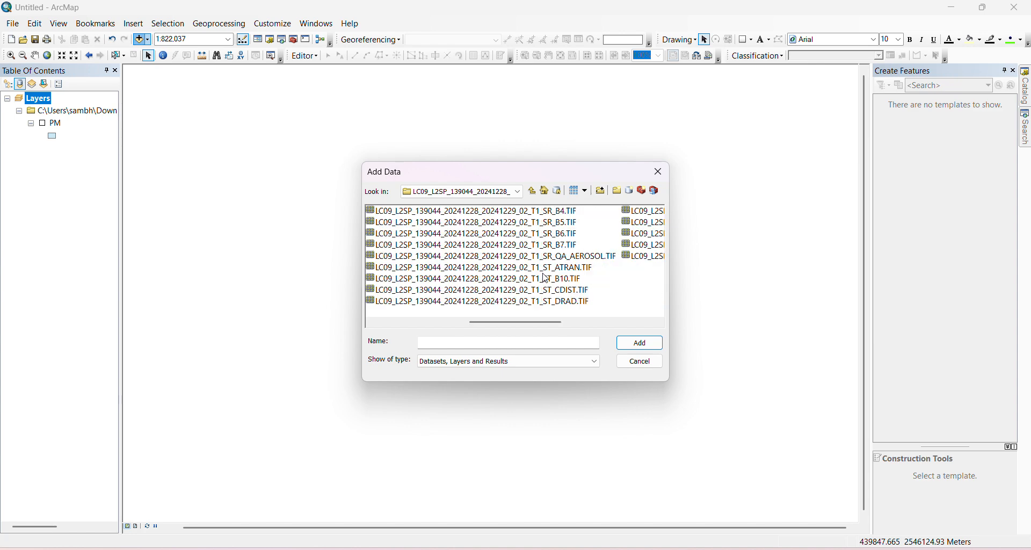
scroll(545, 277, "up", 1)
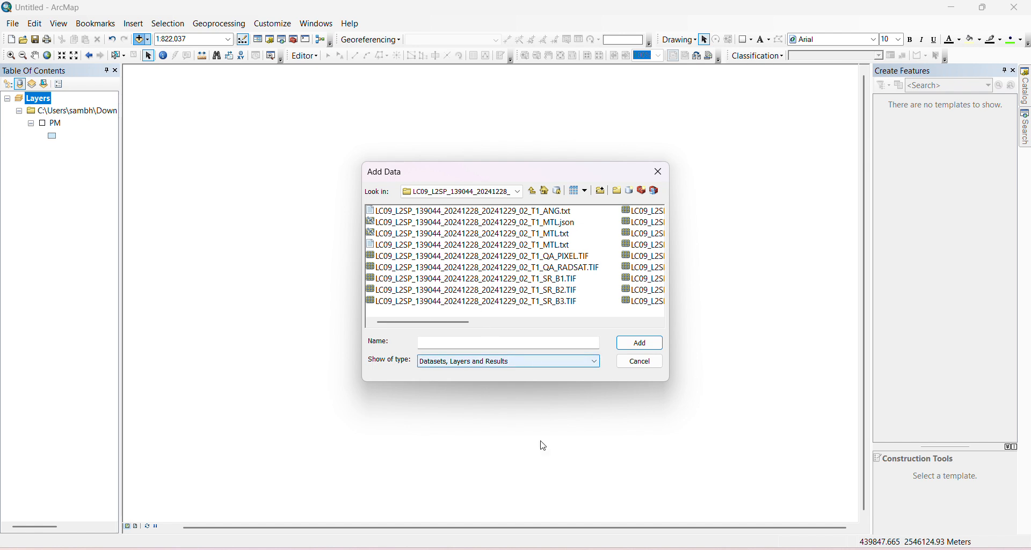
Step: Switch to File Explorer and examine the band, metadata and thumbnail files in the LC09_L2SP_139044_20241228_20241229_02_T1 folder
left_click(542, 549)
left_click(245, 186)
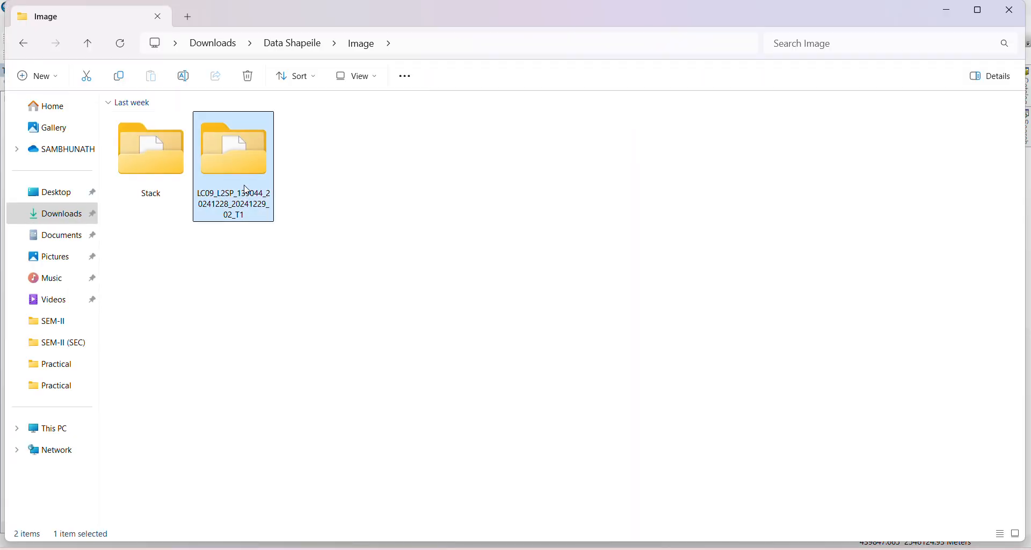
mouse_move(225, 201)
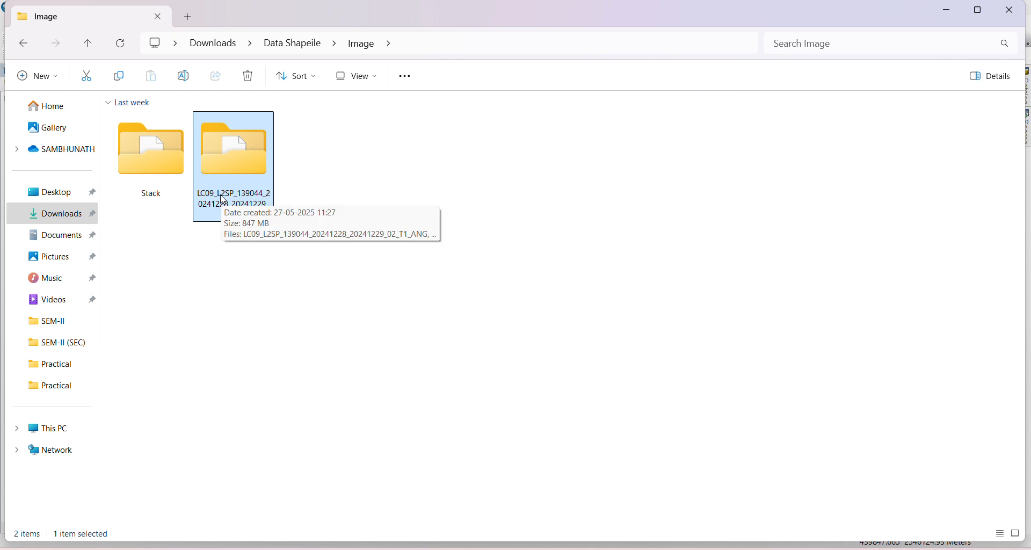
double_click(238, 158)
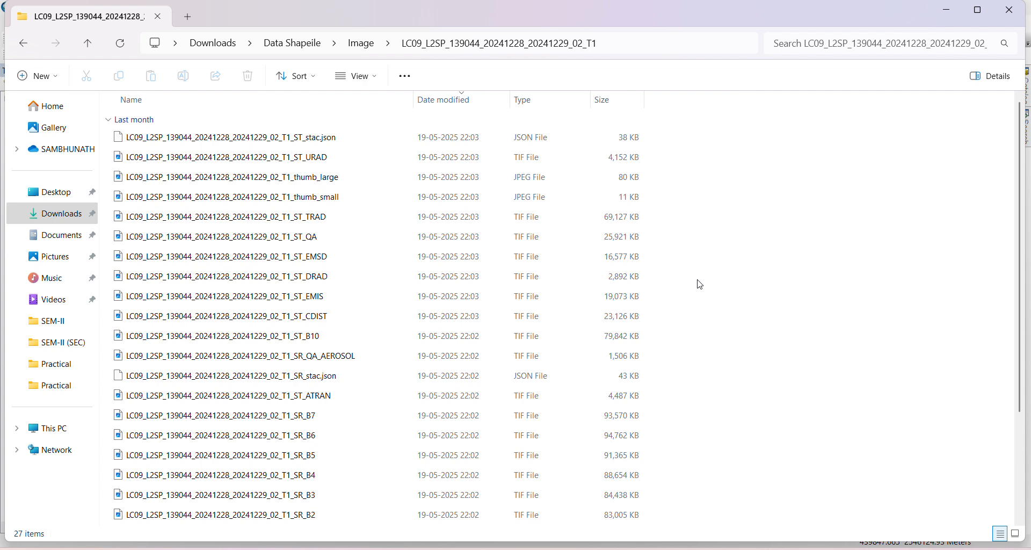
scroll(701, 285, "down", 3)
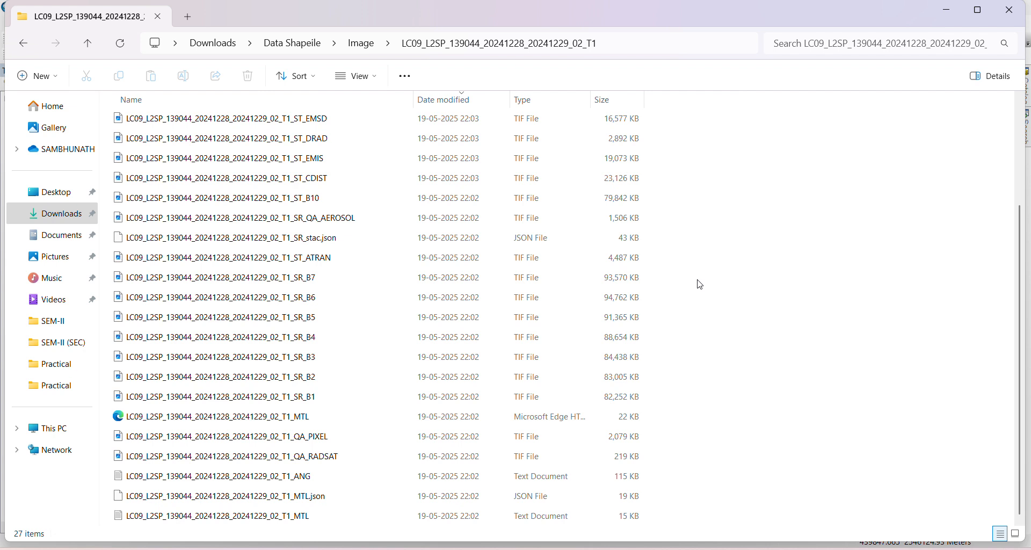
left_click(346, 522)
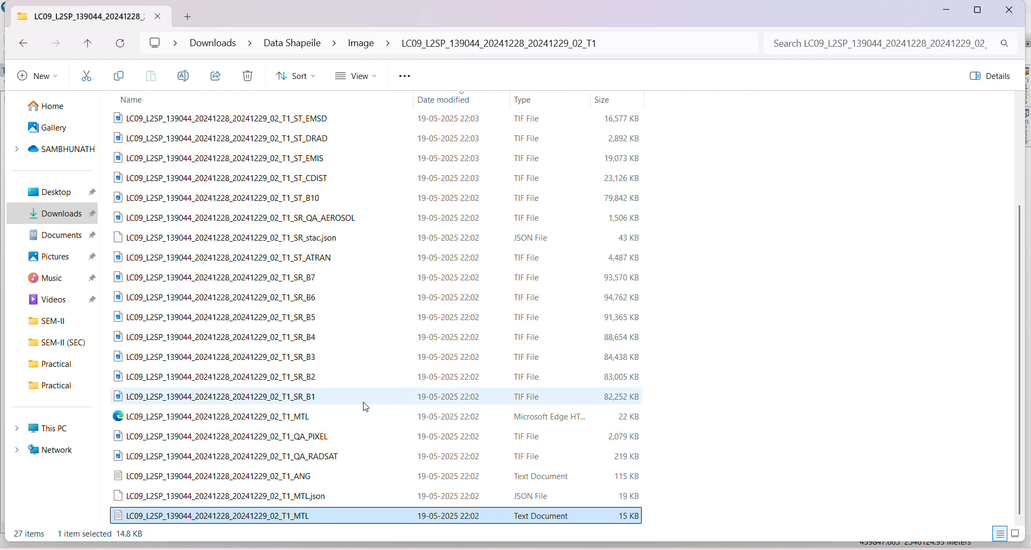
scroll(351, 357, "up", 3)
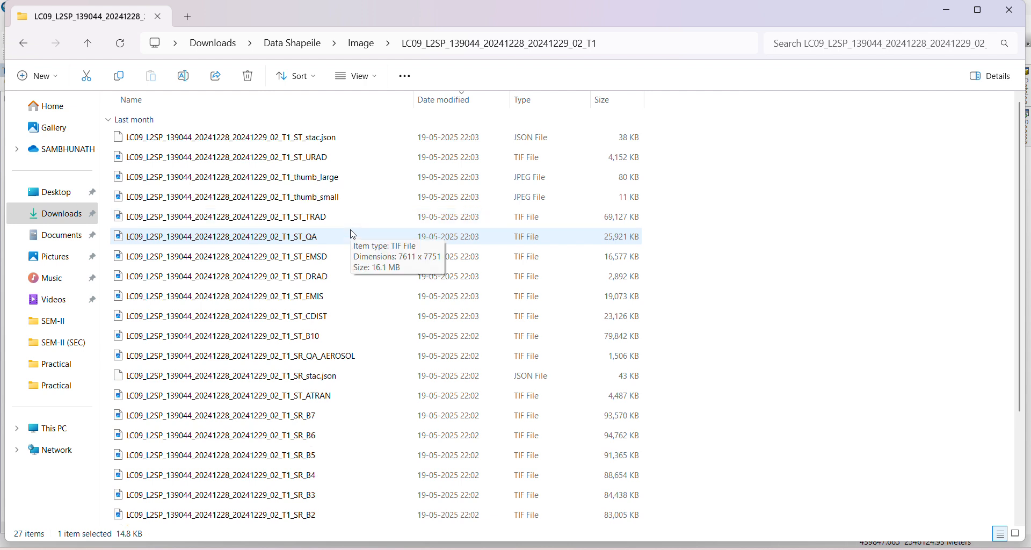
left_click(88, 43)
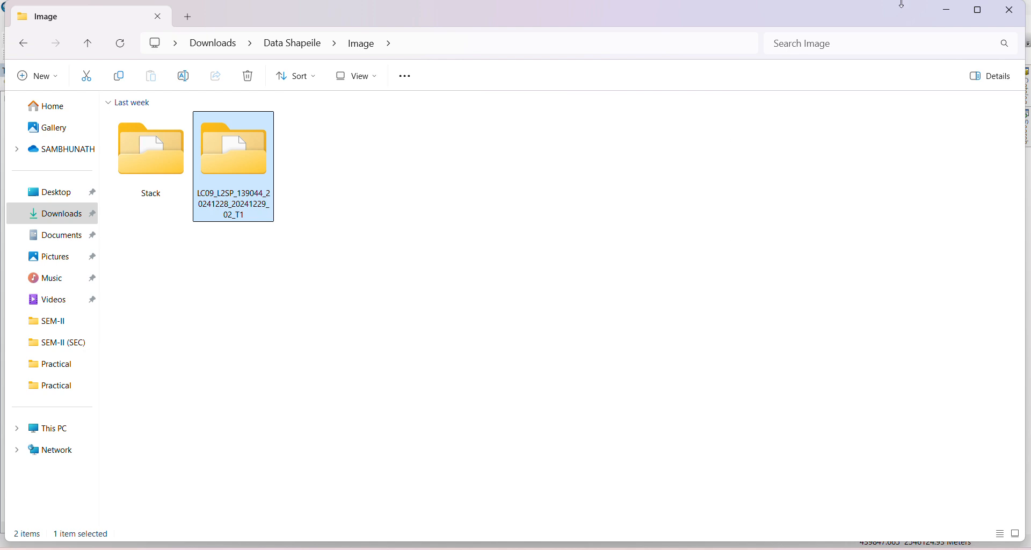
left_click(948, 10)
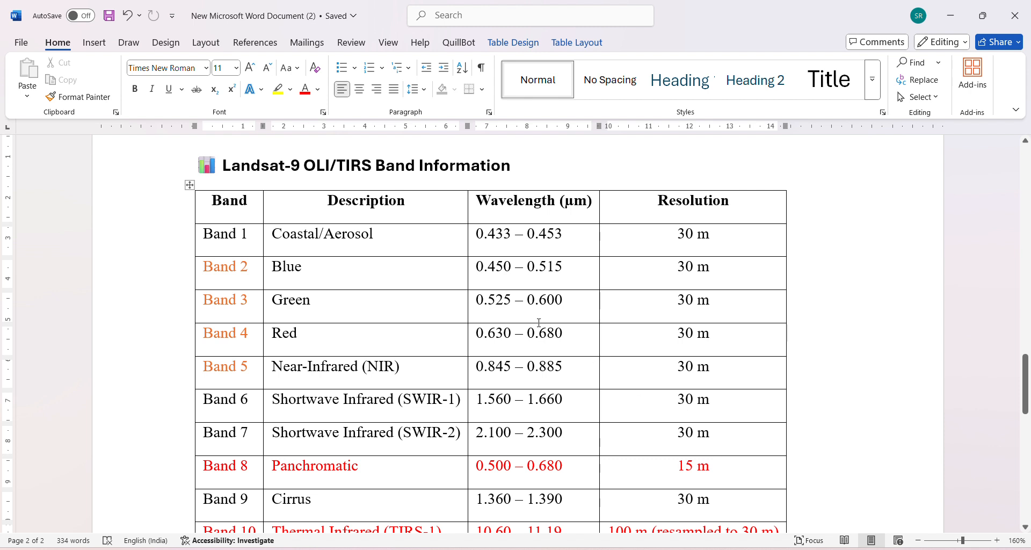
Step: Review the Landsat-9 OLI/TIRS band table in Word, checking the Band 8 panchromatic row and its resolution
scroll(539, 322, "down", 1)
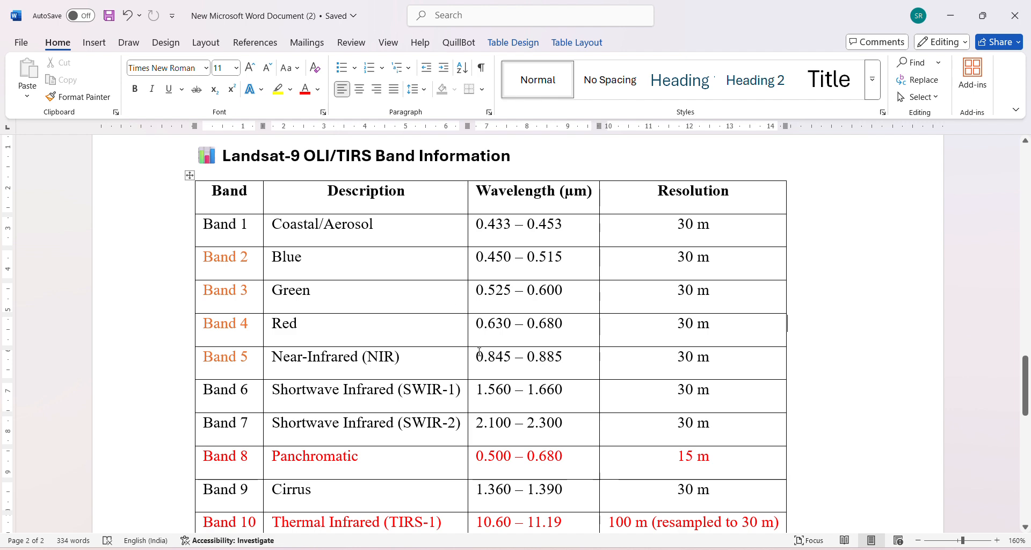
scroll(480, 352, "down", 1)
scroll(479, 352, "up", 1)
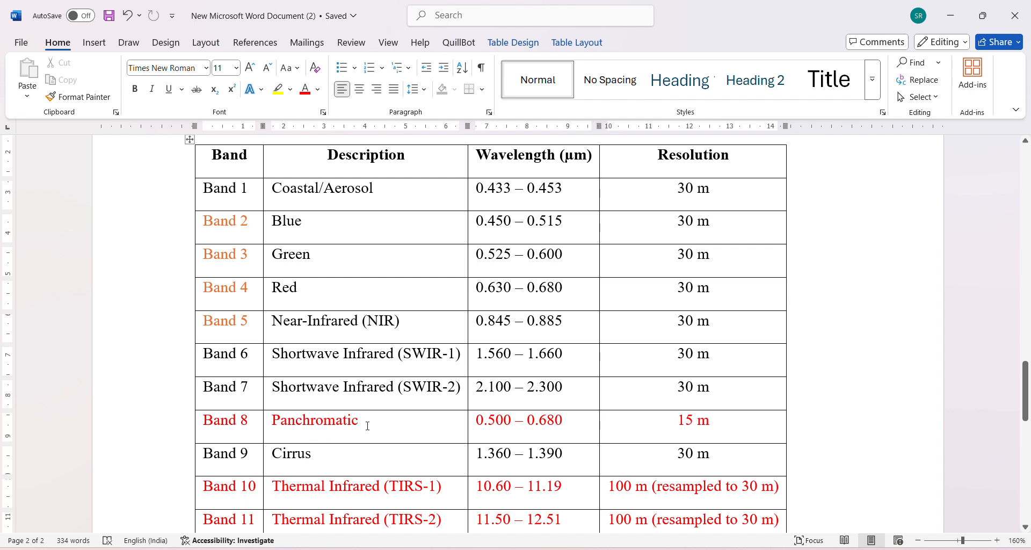
left_click_drag(359, 426, 194, 423)
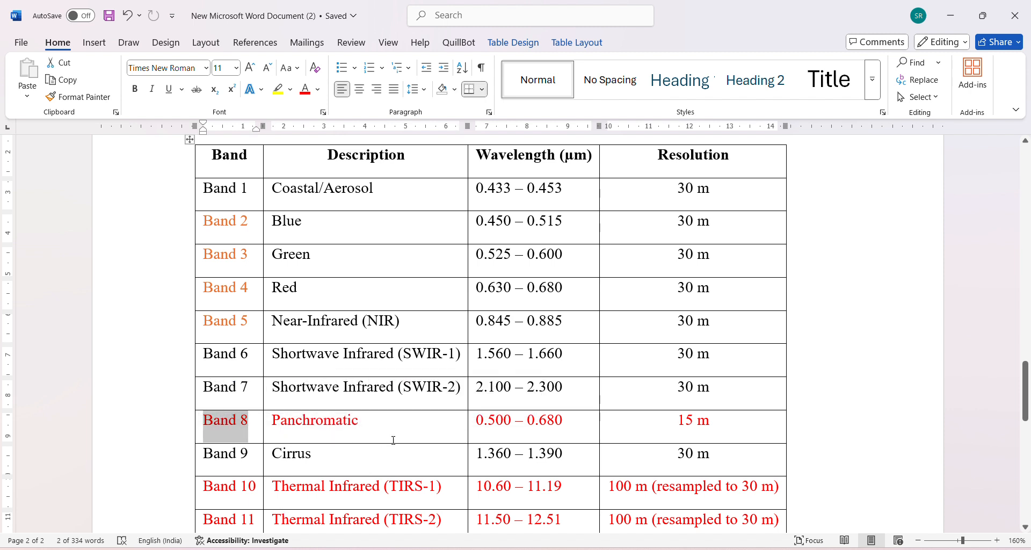
left_click_drag(717, 424, 661, 425)
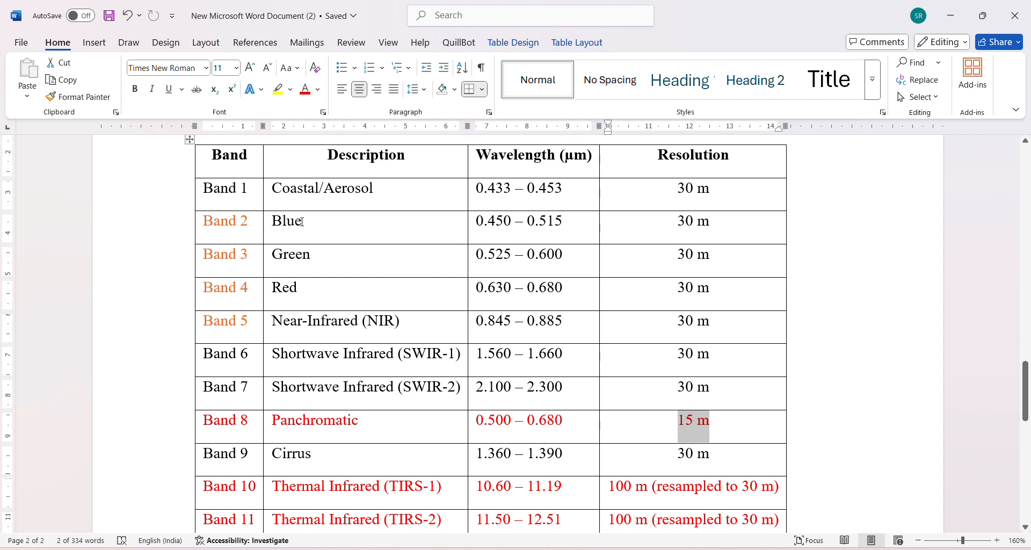
Step: Examine the Band 2 to Band 5 rows of the Landsat-9 table alongside Band 1 and Band 6, and return to ArcMap
left_click_drag(310, 229, 254, 323)
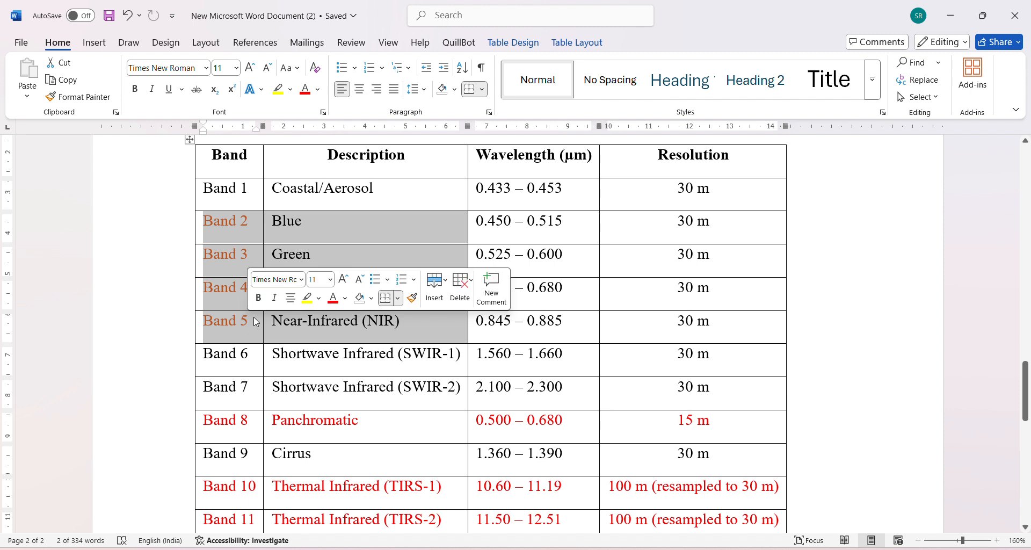
left_click(831, 316)
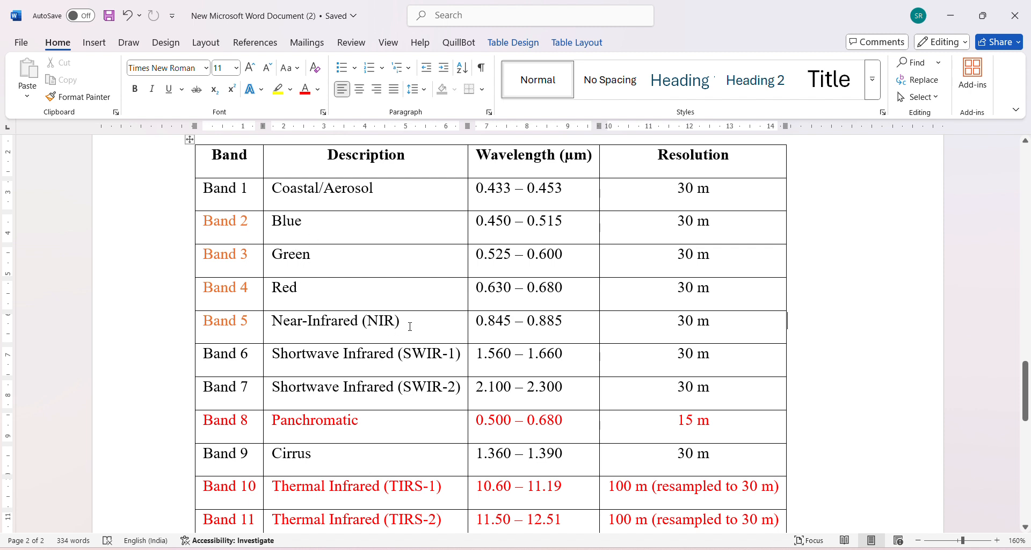
mouse_move(410, 326)
left_mouse_down()
mouse_move(231, 258)
mouse_move(198, 230)
left_mouse_up()
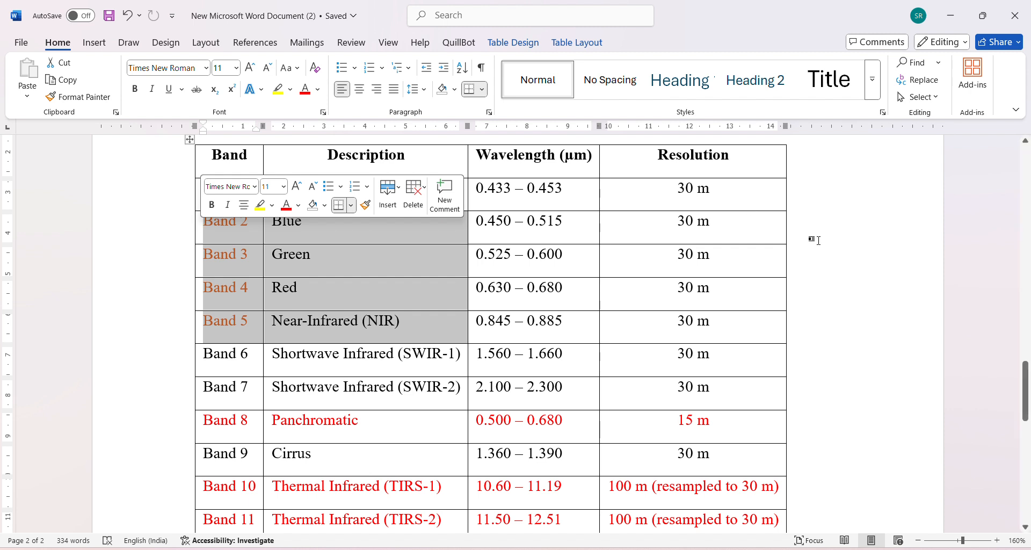
left_click(815, 279)
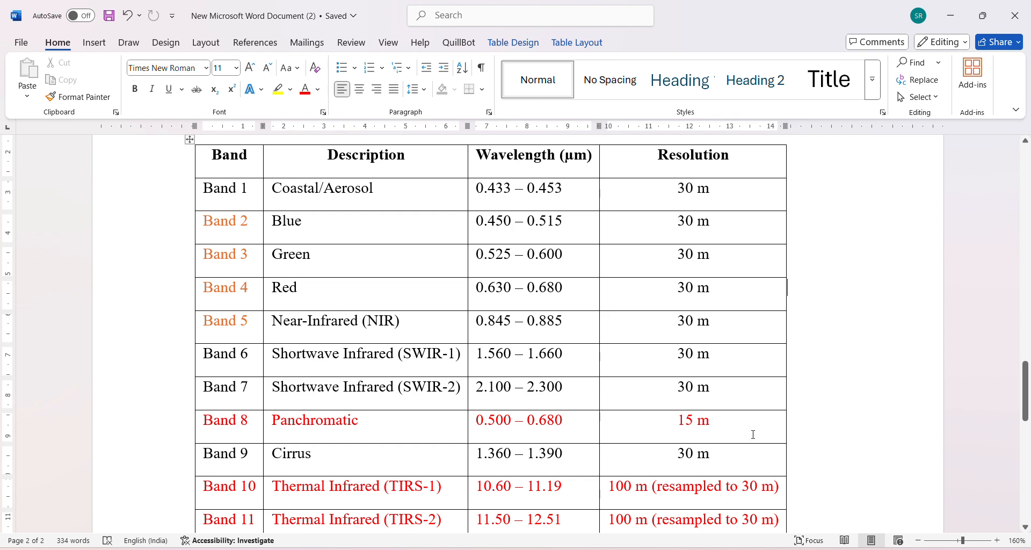
key("alt+Tab")
left_click_drag(374, 188, 275, 179)
left_click(396, 266)
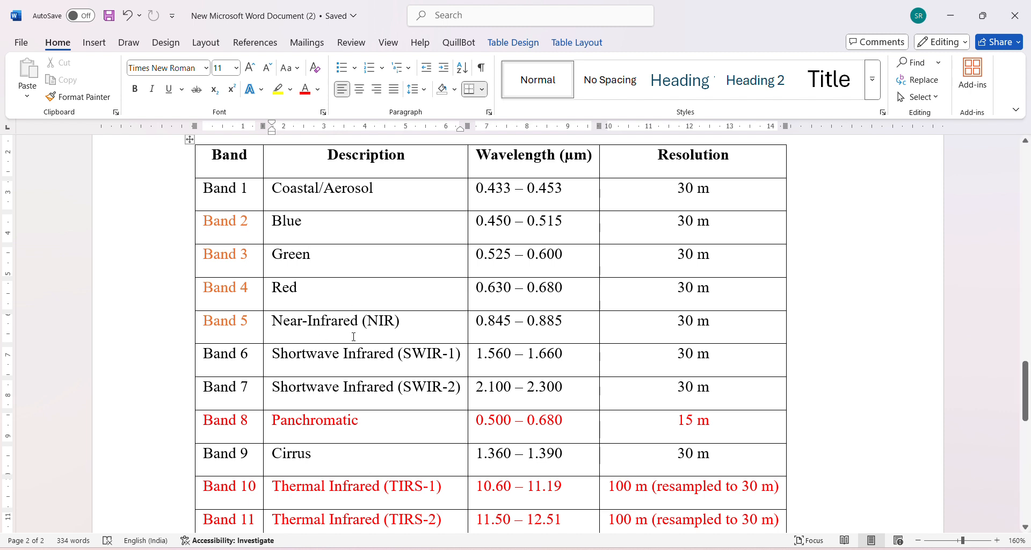
left_click_drag(250, 222, 233, 329)
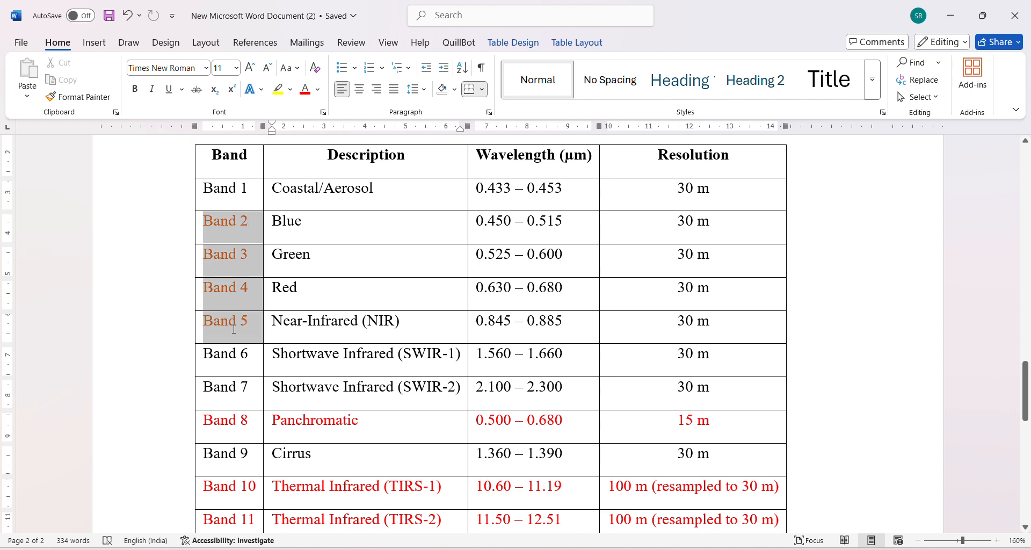
left_click_drag(235, 350, 445, 366)
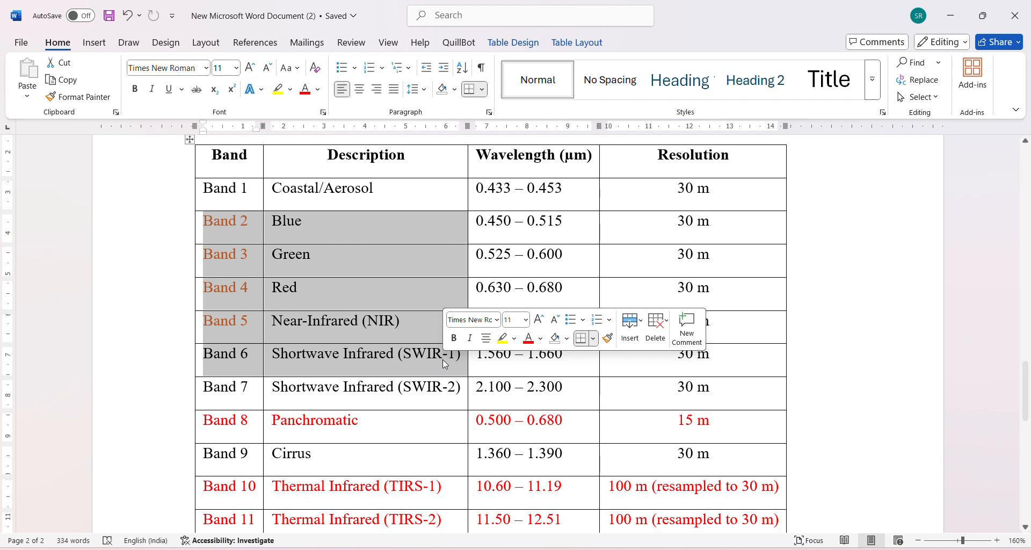
left_click(415, 334)
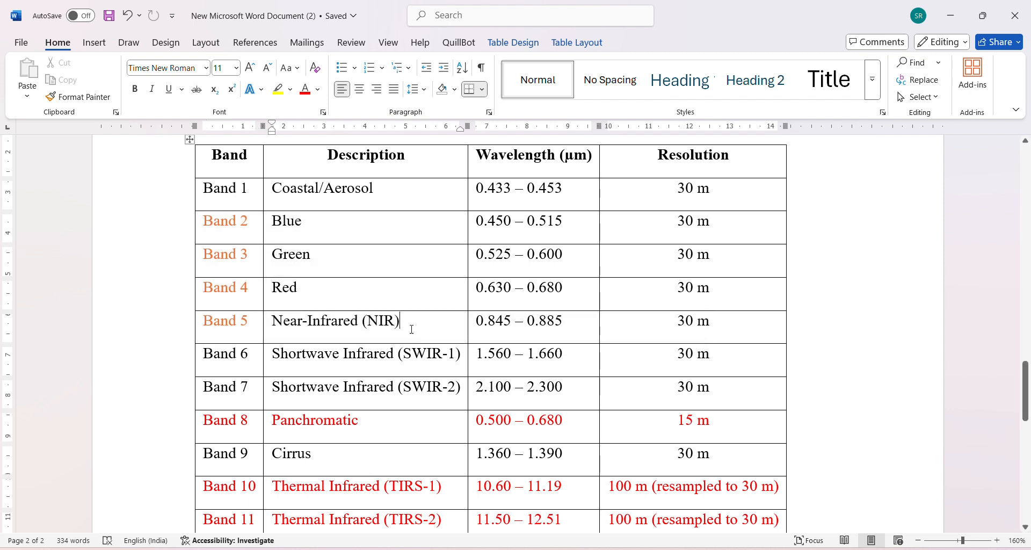
left_click_drag(407, 326, 190, 228)
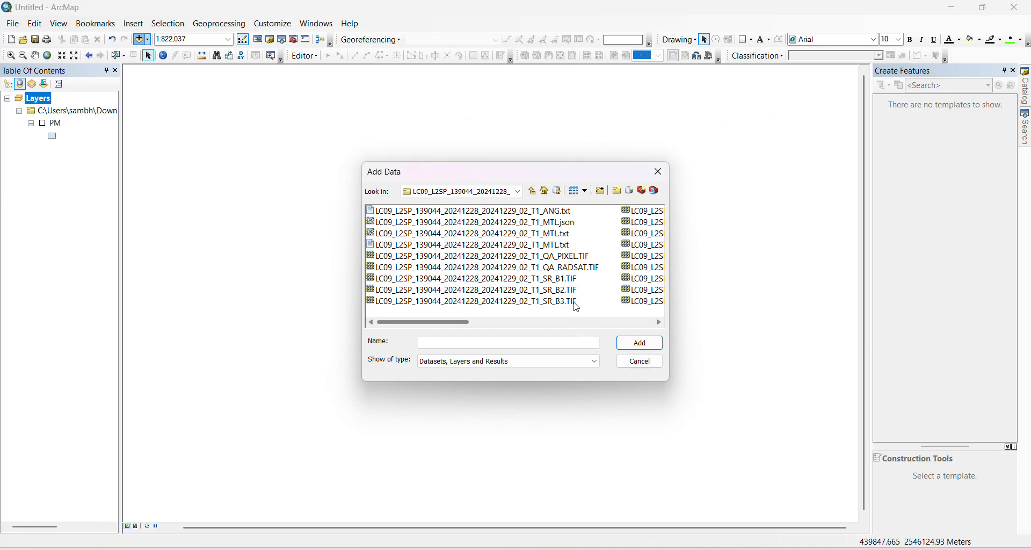
Step: Add the surface reflectance rasters SR_B2.TIF, SR_B3.TIF, SR_B4.TIF and SR_B5.TIF to the map
left_click(563, 290)
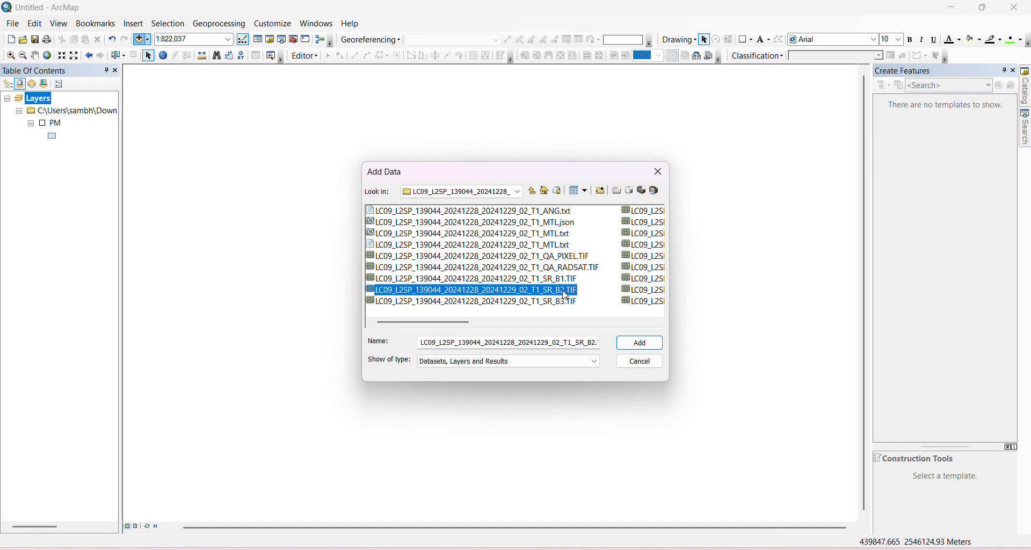
scroll(565, 296, "right", 3)
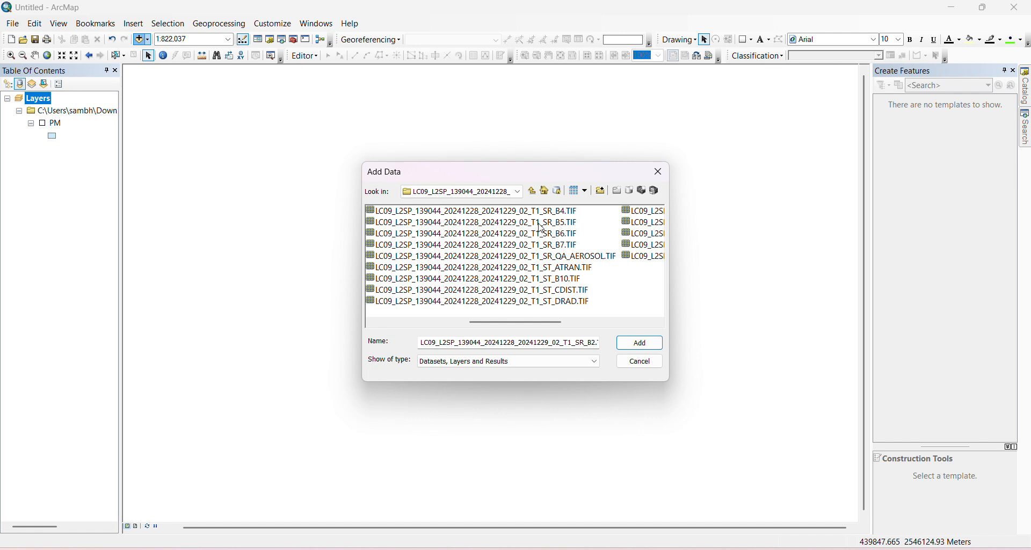
left_click(567, 226, "shift")
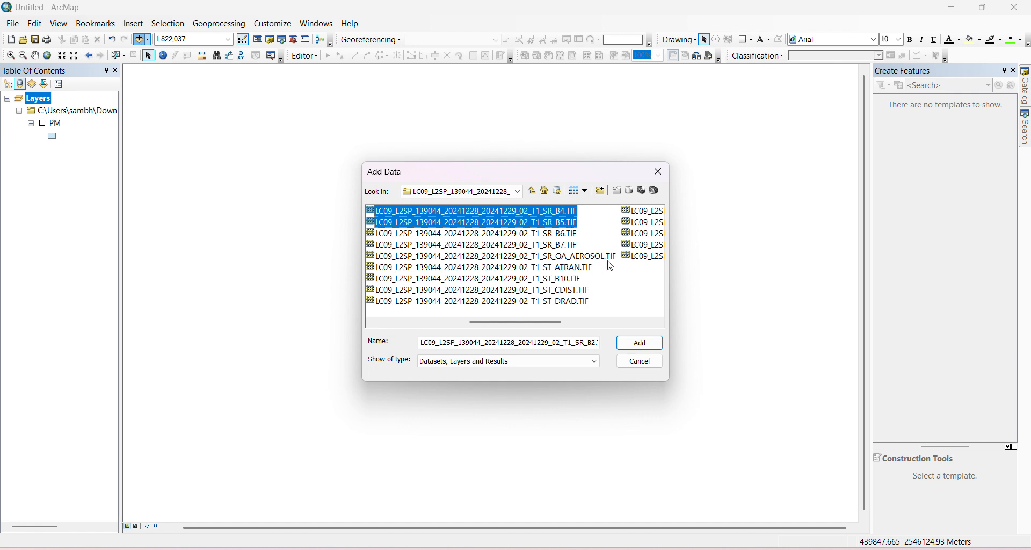
scroll(611, 267, "left", 3)
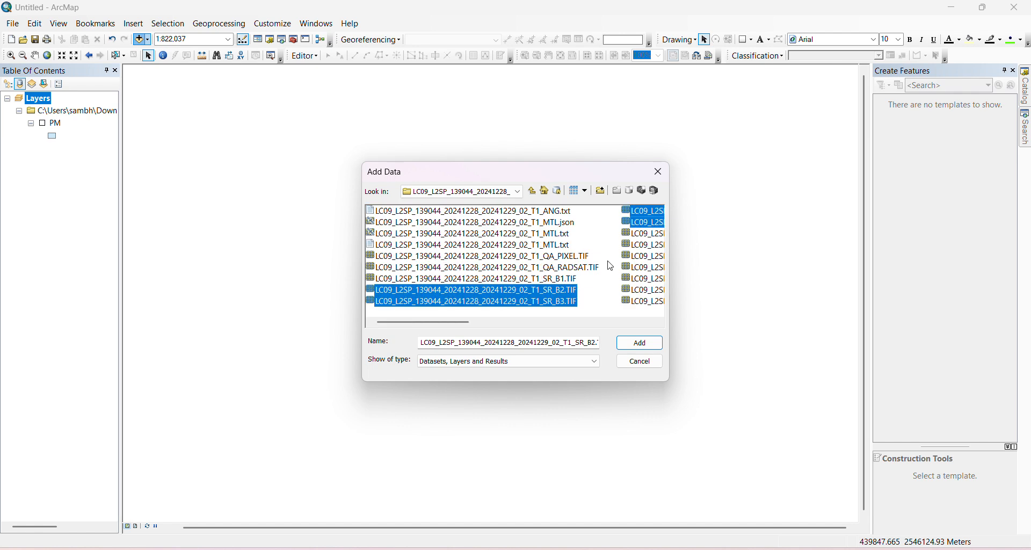
left_click(652, 347)
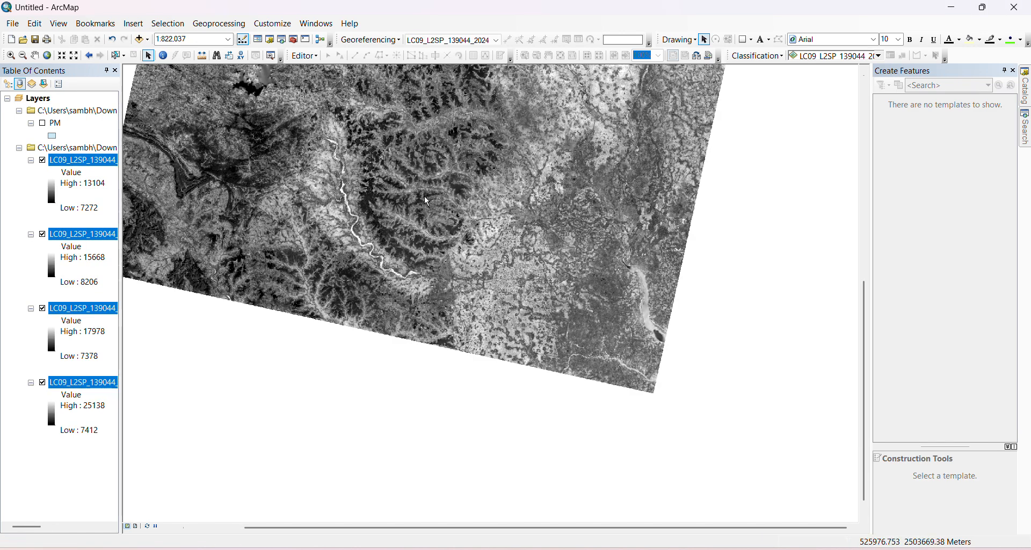
Step: View the full extent of the satellite scene and inspect the river and dark hills near its centre up close
left_click(47, 55)
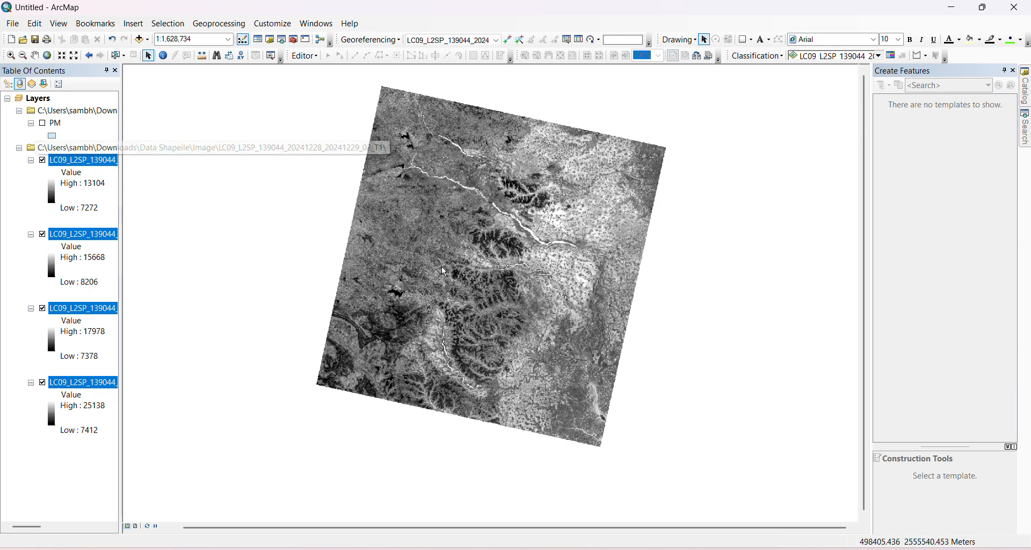
left_click(12, 57)
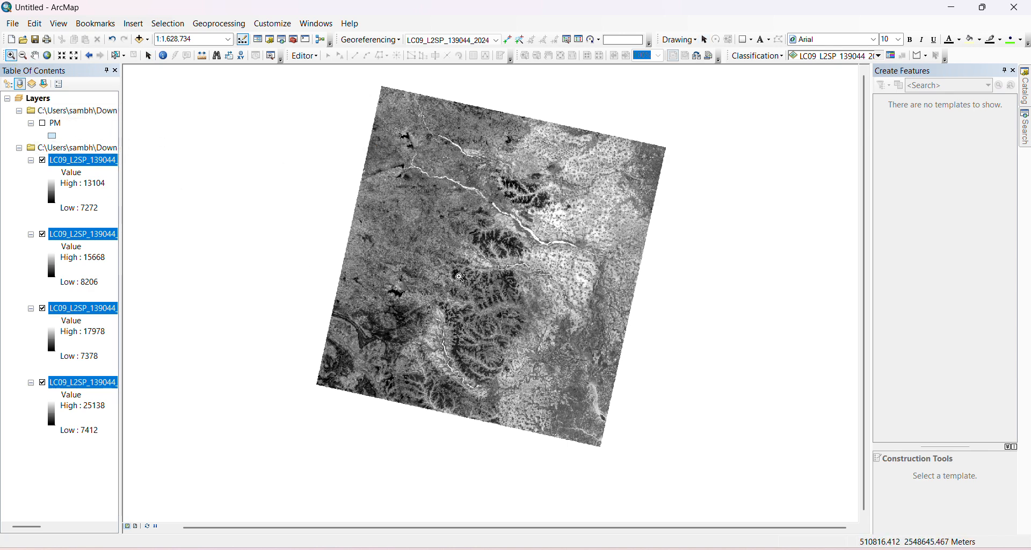
left_click_drag(465, 224, 579, 312)
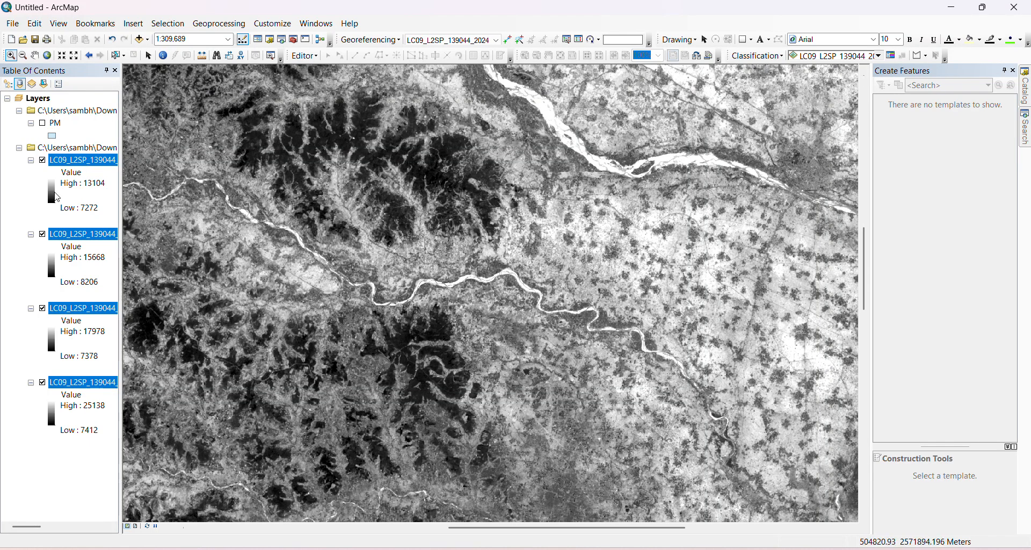
left_click(36, 198)
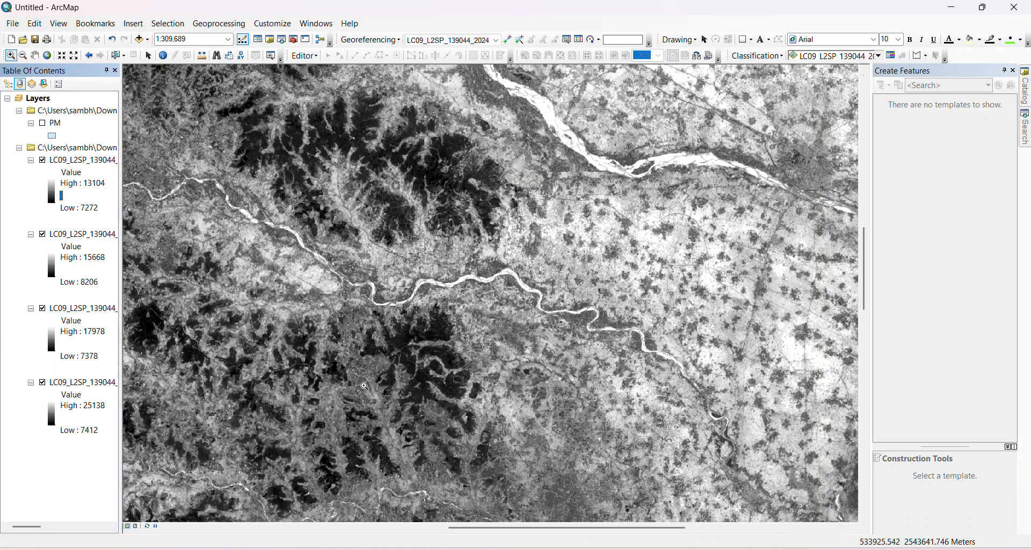
Step: Hide the SR_B2, SR_B3 and SR_B4 layers one by one to compare the bands, consulting the Word table's Band 2 to 5 rows
left_click(43, 160)
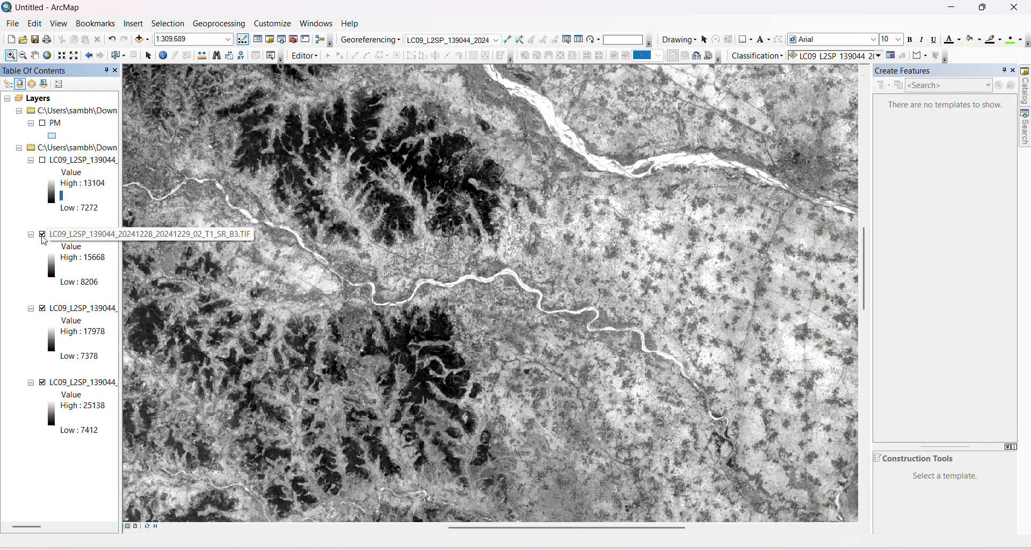
left_click(43, 234)
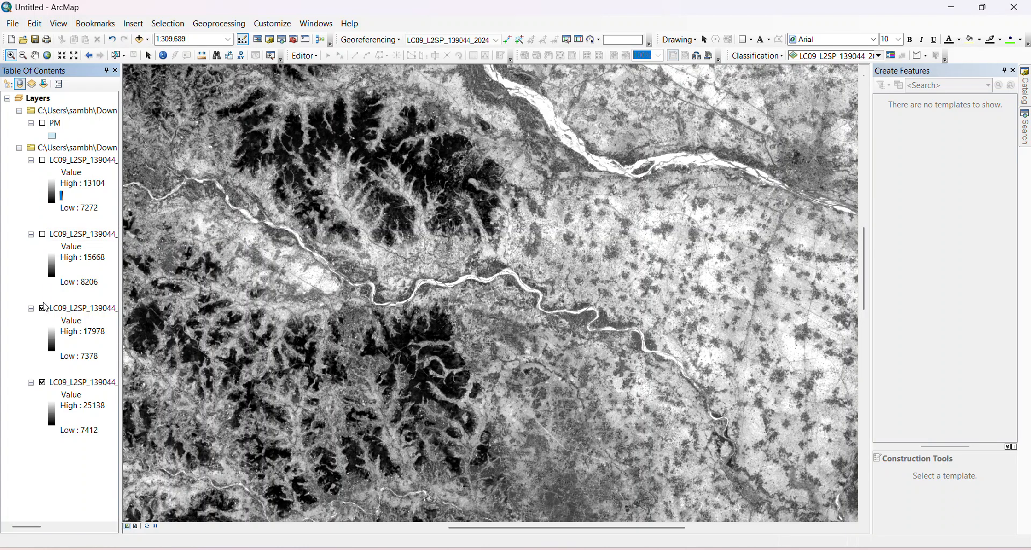
left_click(43, 309)
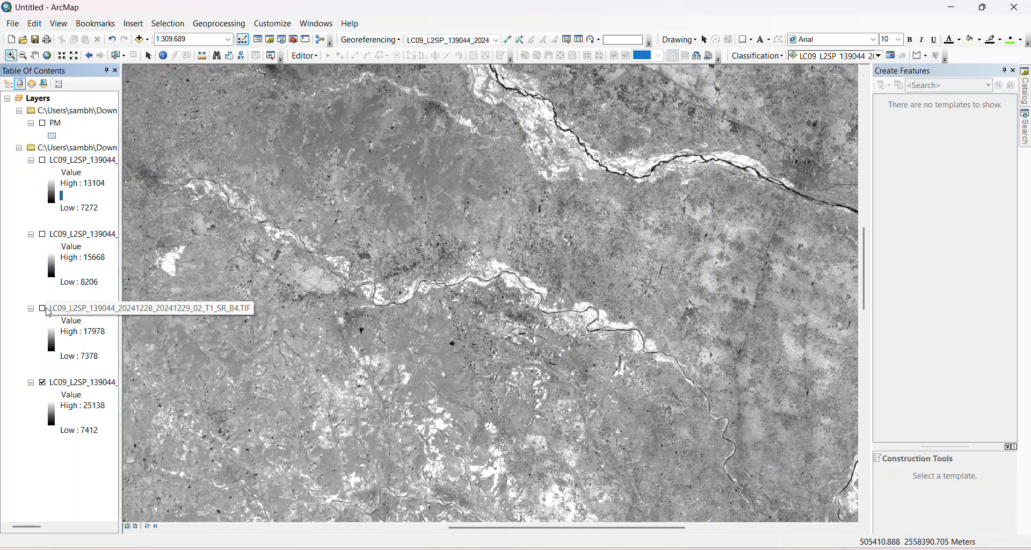
left_click(43, 310)
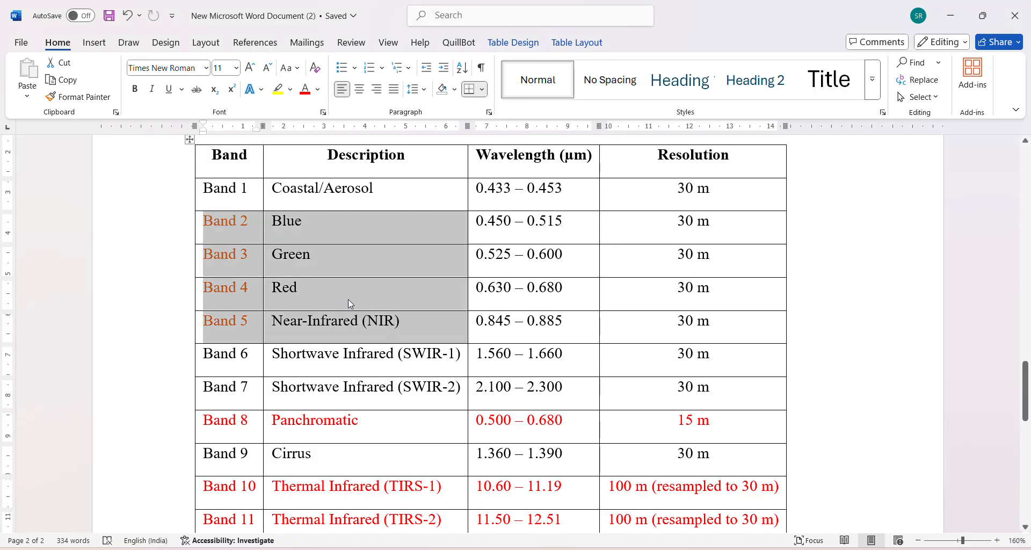
left_click_drag(350, 301, 260, 287)
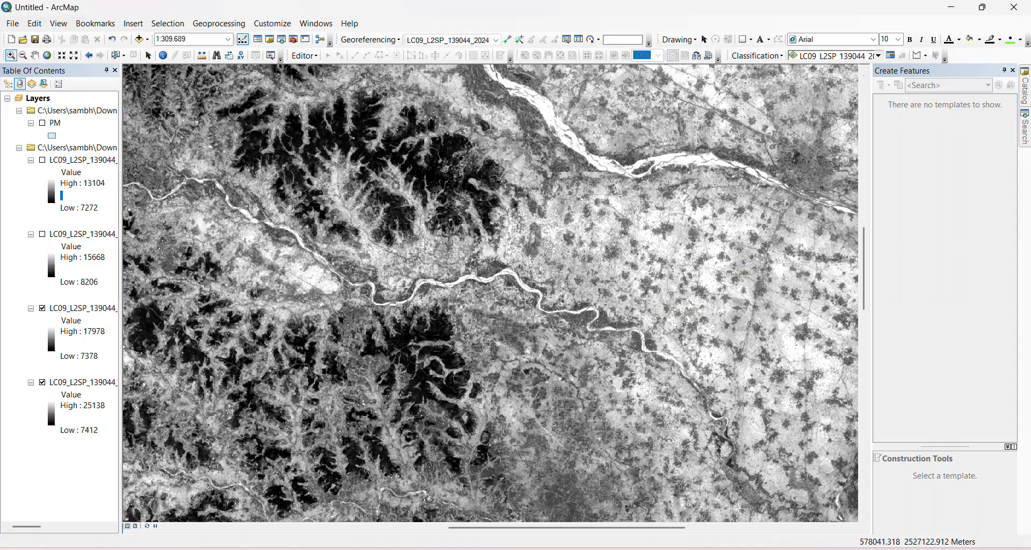
Step: Toggle the SR_B4 layer's visibility to compare the red band with the near-infrared SR_B5 layer beneath it
left_click(43, 308)
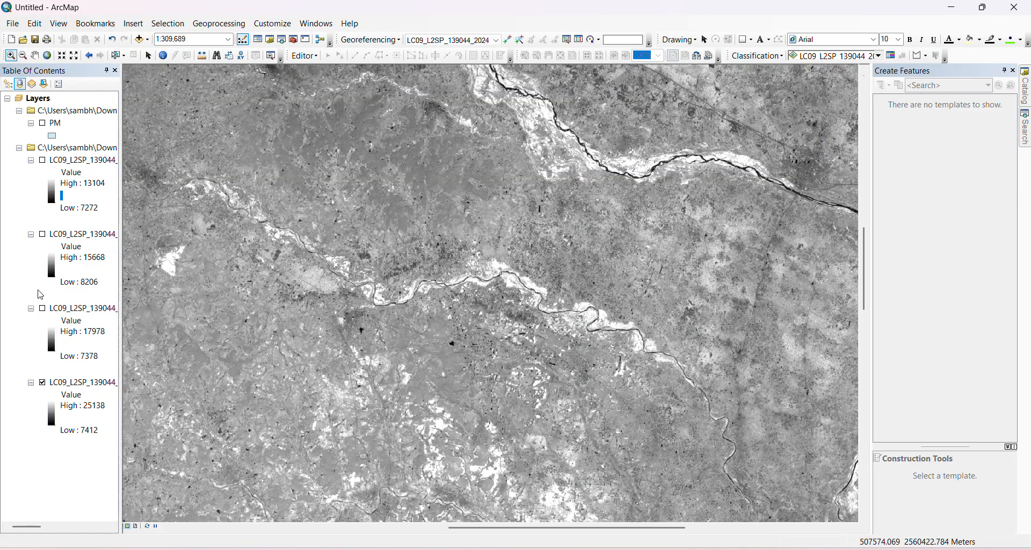
left_click(43, 309)
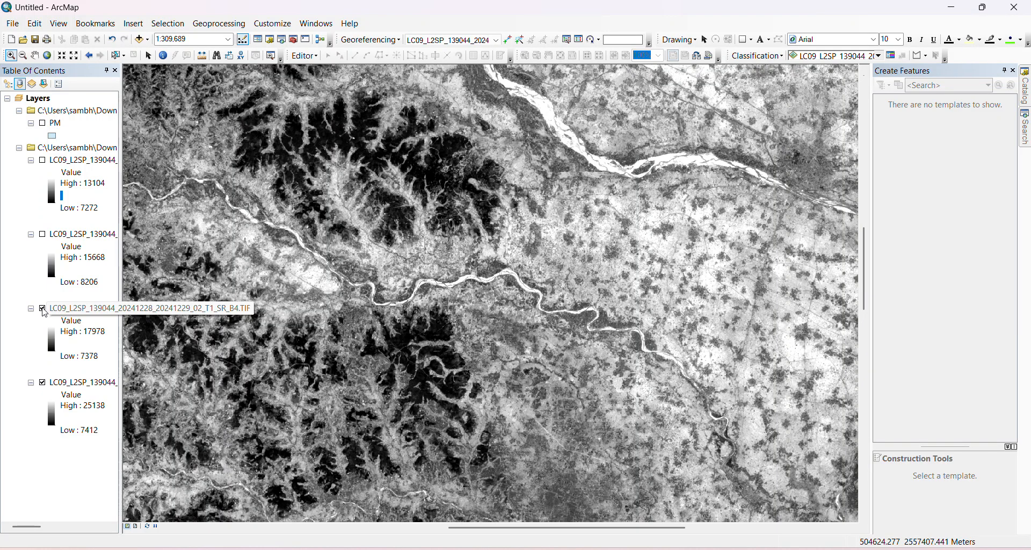
left_click(43, 310)
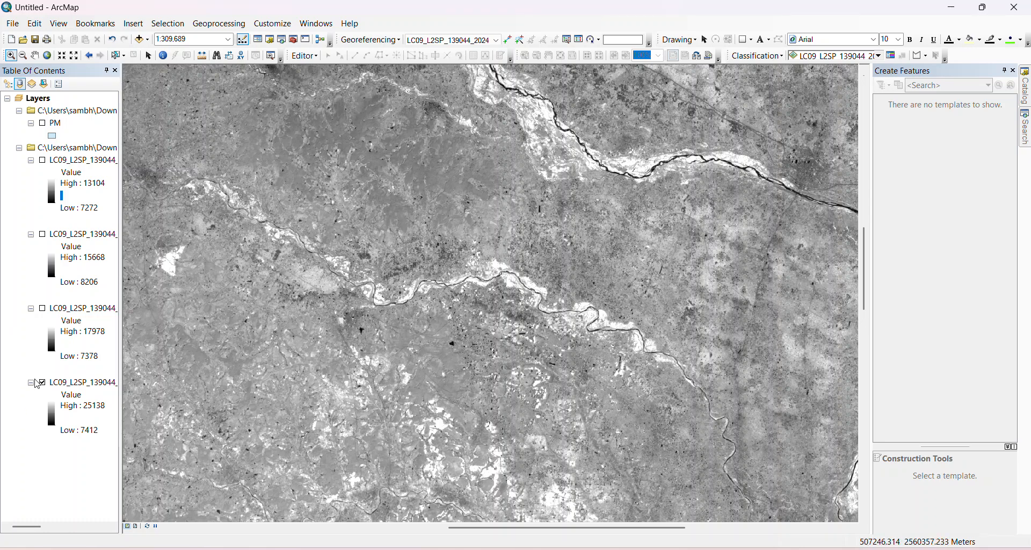
left_click(43, 384)
Step: Make the SR_B4, SR_B3 and SR_B2 layers visible again one by one, comparing the dark hills and river in each
left_click(43, 309)
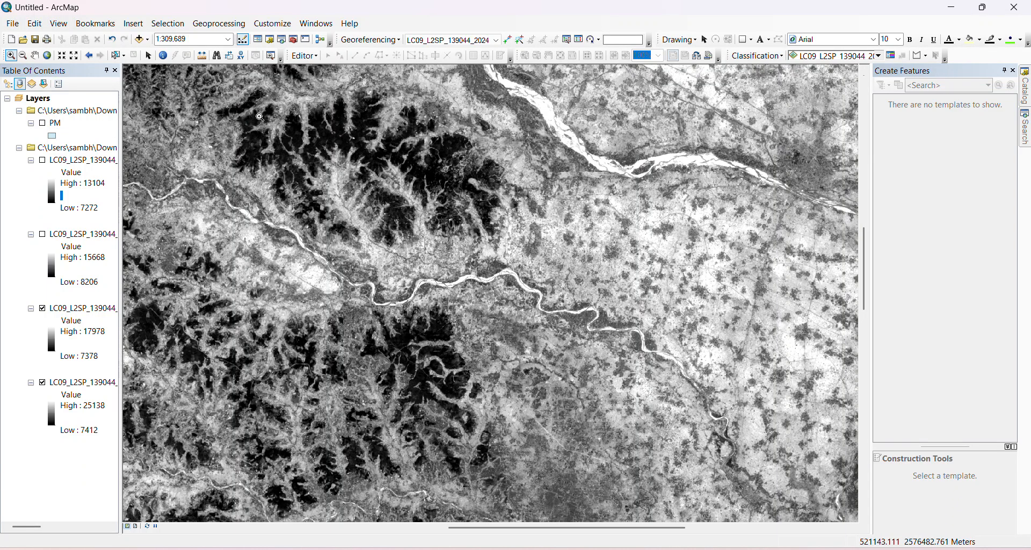
left_click(43, 235)
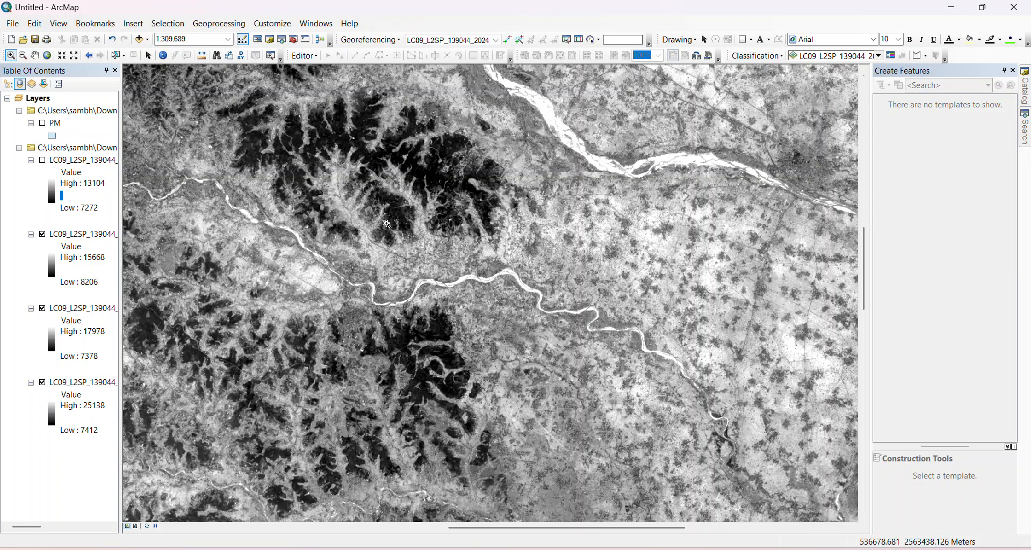
left_click(42, 160)
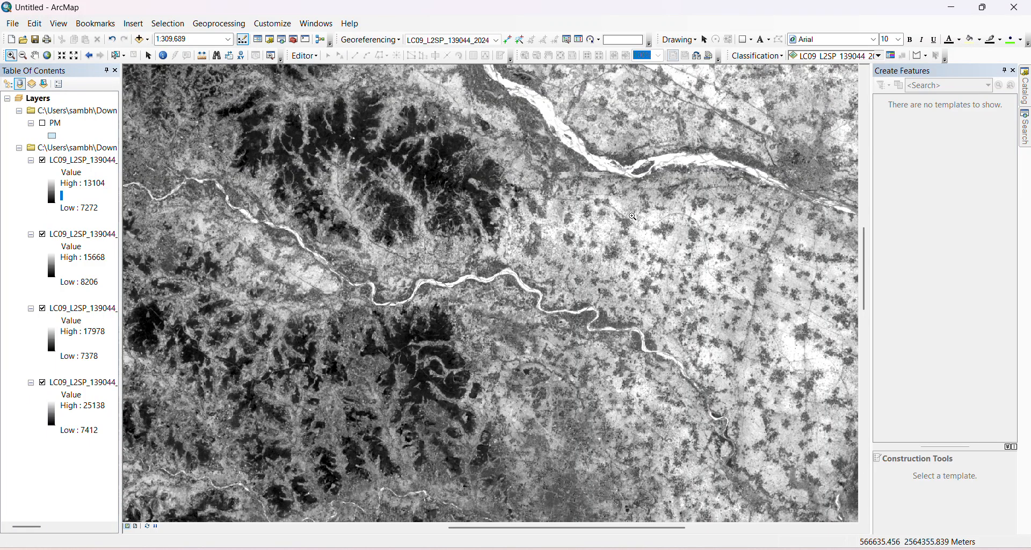
Step: Search the local tools for composite
left_click(1027, 131)
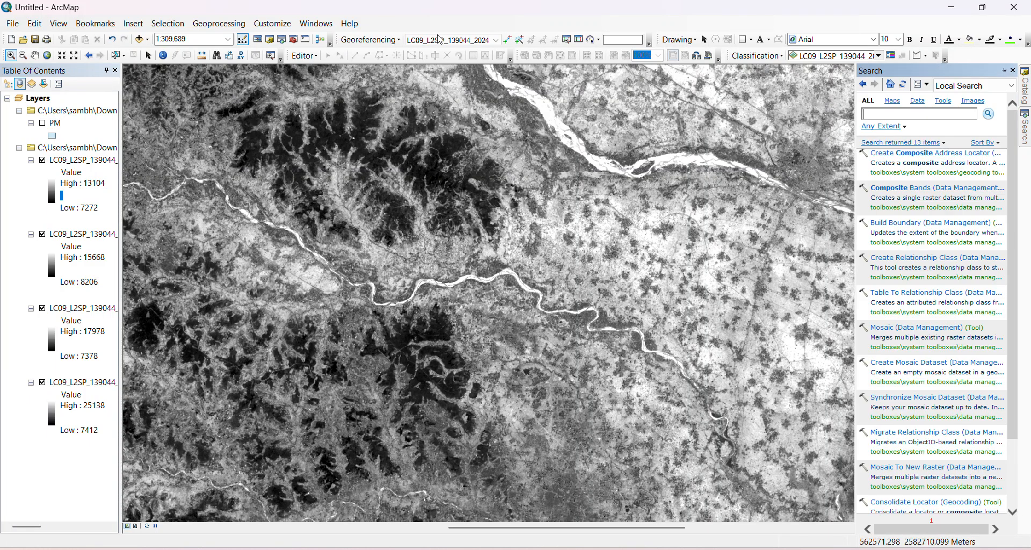
left_click(323, 26)
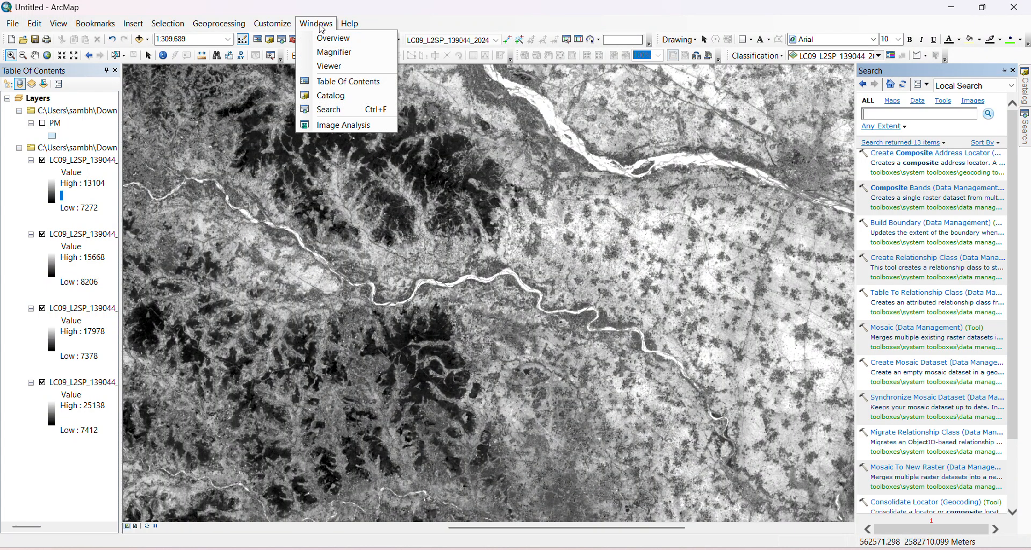
left_click(344, 110)
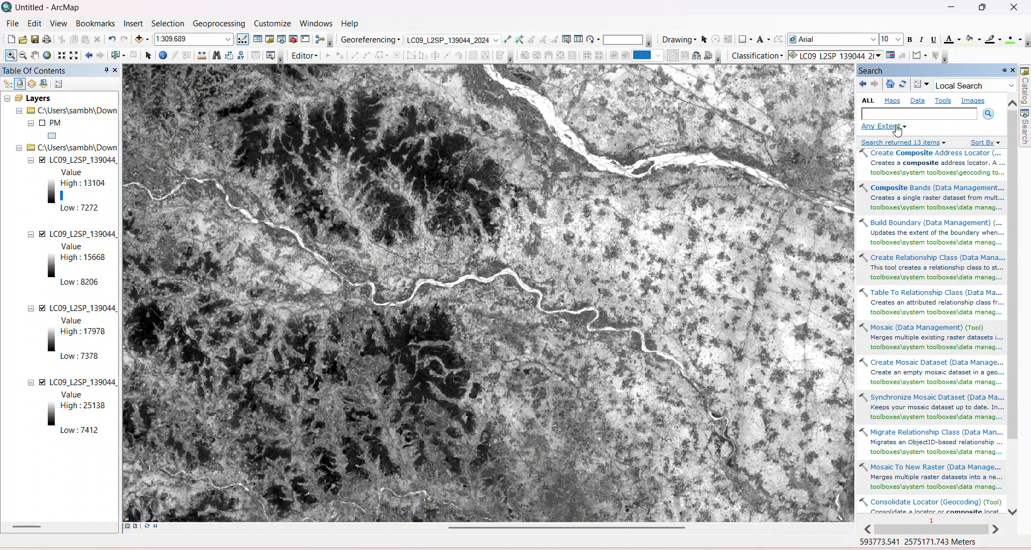
type("composite")
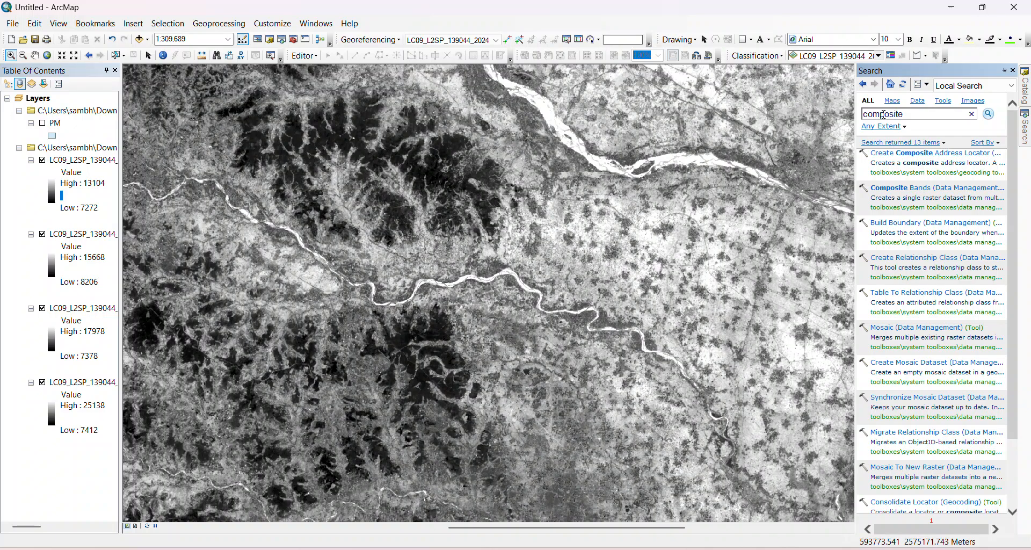
Step: Locate the Composite Bands data management tool in the catalog and open it
right_click(896, 194)
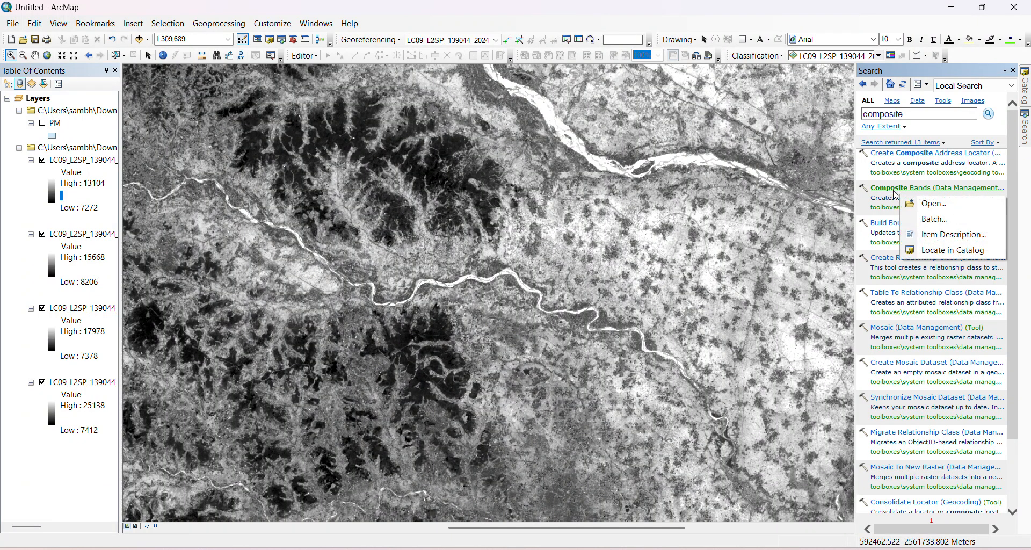
left_click(940, 251)
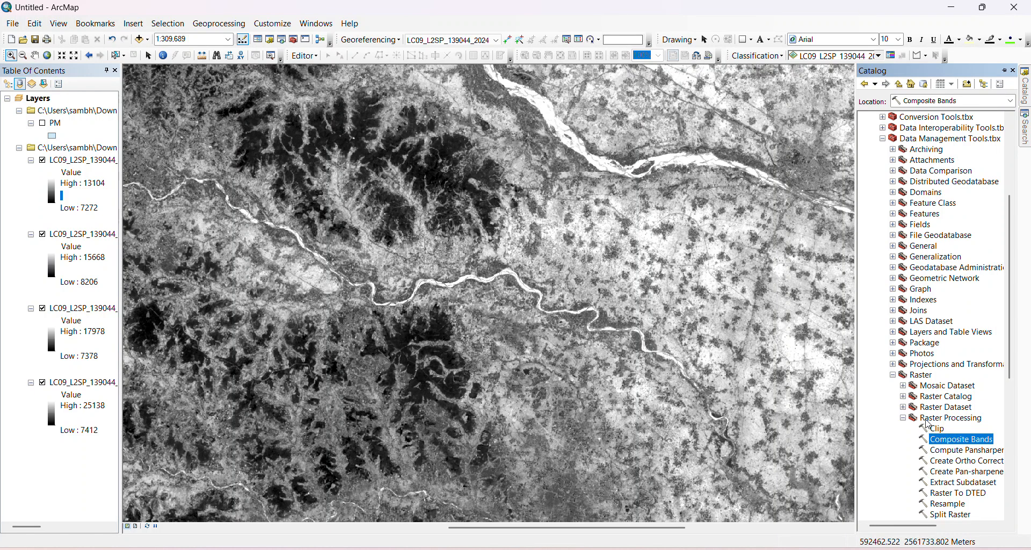
double_click(961, 446)
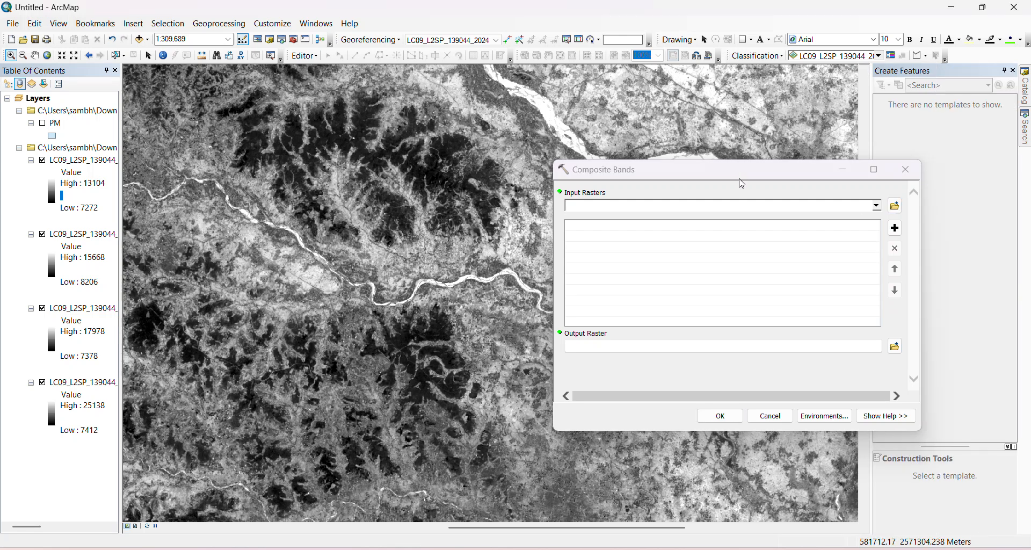
left_click_drag(744, 176, 722, 124)
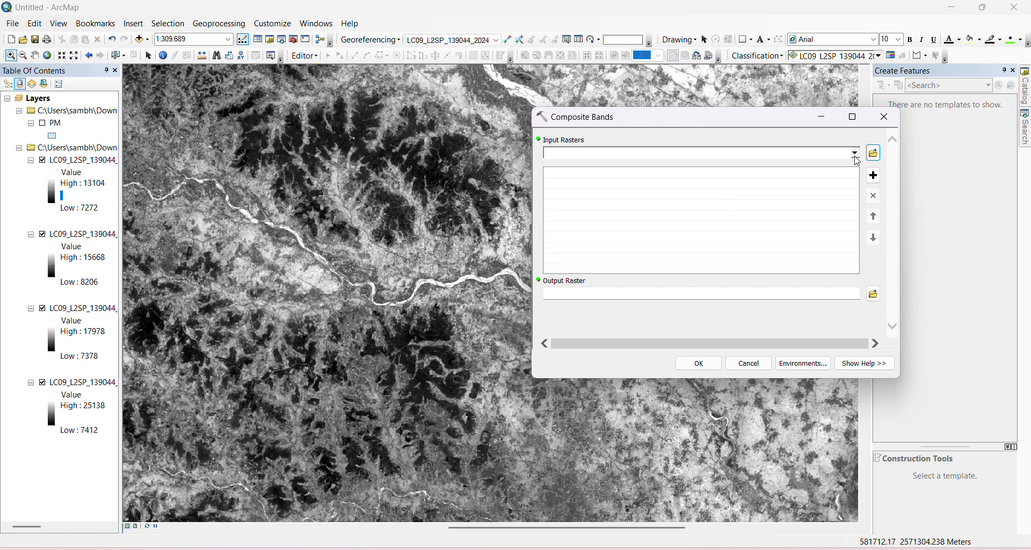
Step: Add the SR_B2.TIF, SR_B3.TIF, SR_B4.TIF and SR_B5.TIF map layers together as the Composite Bands input rasters
left_click(874, 153)
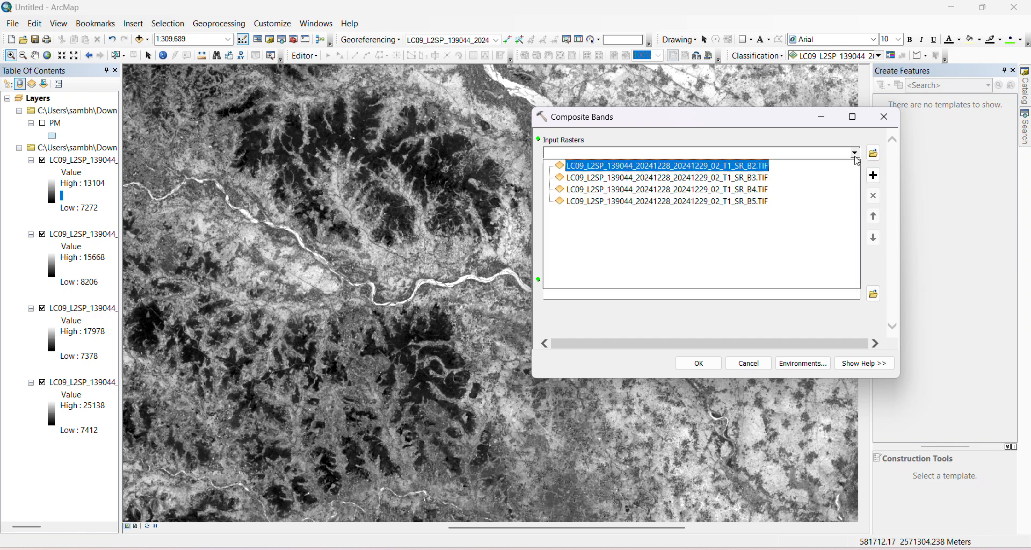
left_click(755, 179)
left_click(794, 144)
left_click(78, 160)
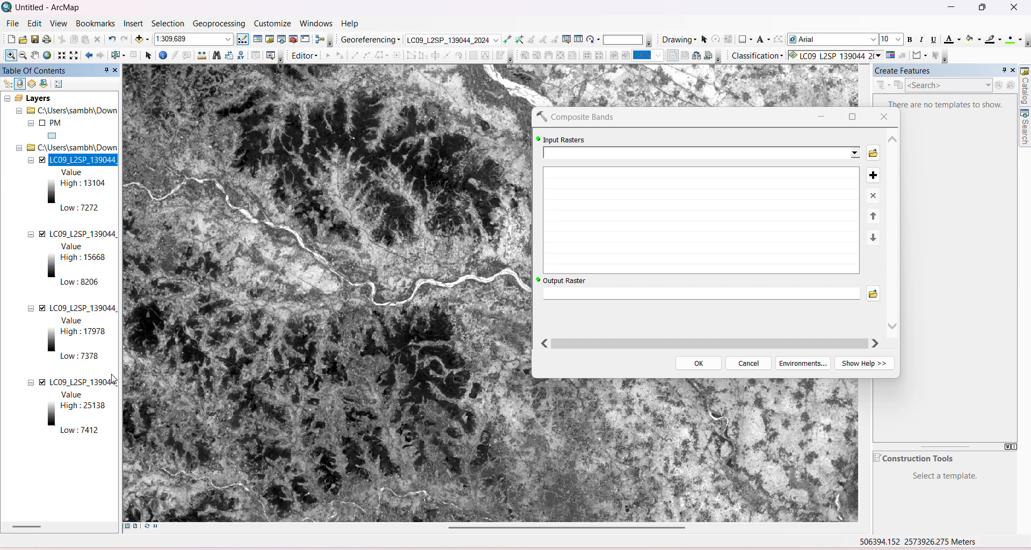
left_click(72, 382, "shift")
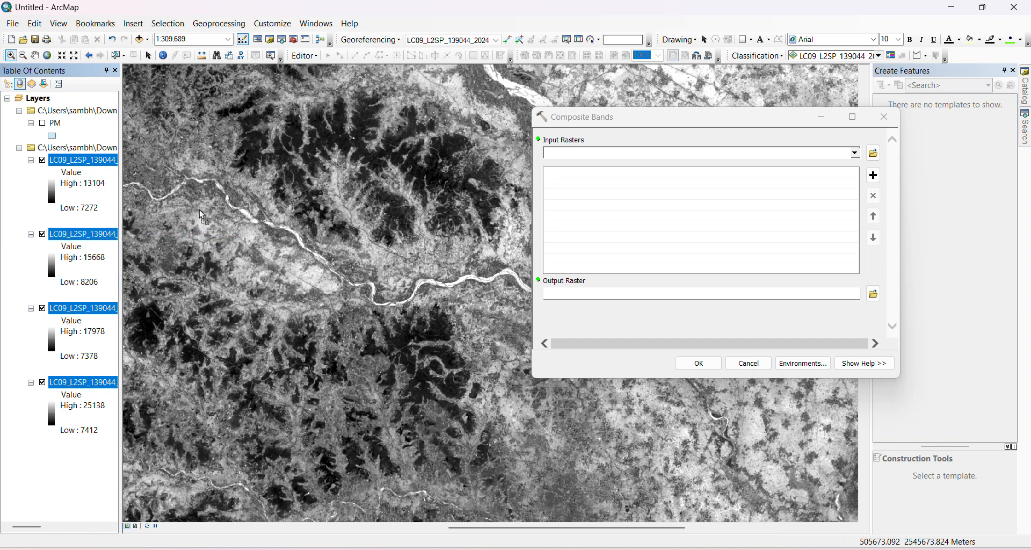
left_click_drag(303, 212, 655, 210)
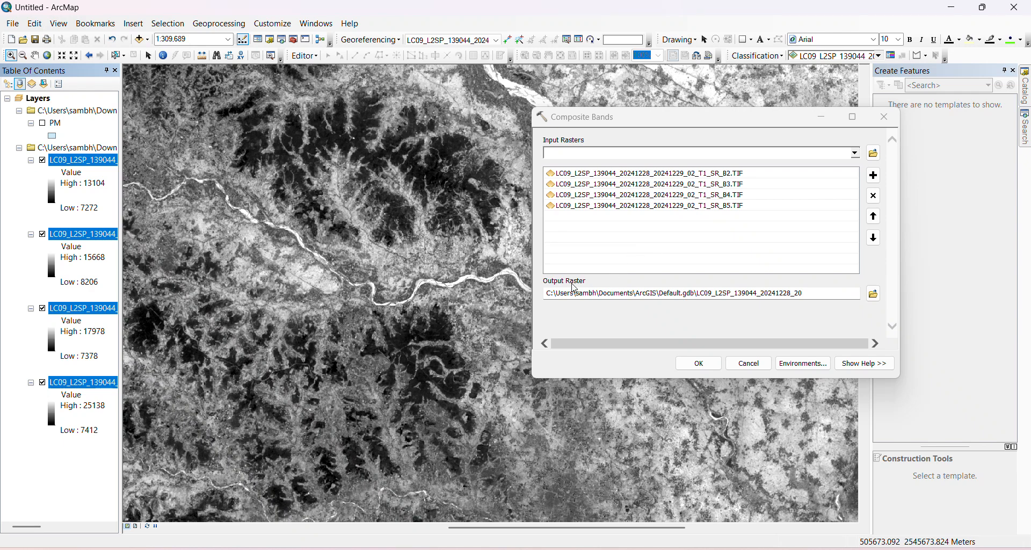
Step: Examine the default output raster path and its geodatabase location
left_click(689, 294)
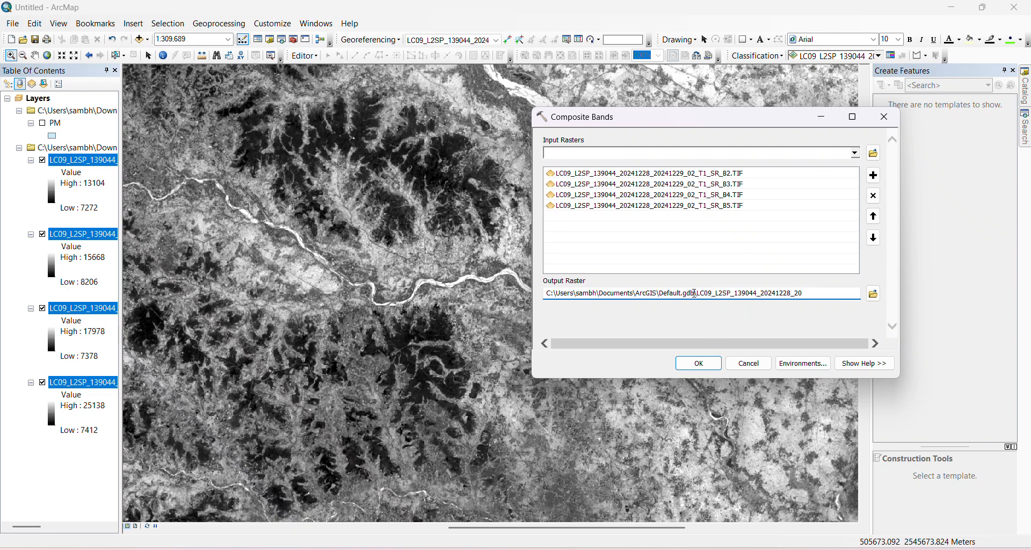
double_click(687, 294)
left_click_drag(687, 294, 682, 294)
left_click(811, 313)
Step: Browse for the output raster's location, checking the Stack folder and going up to the Image folder
left_click(875, 294)
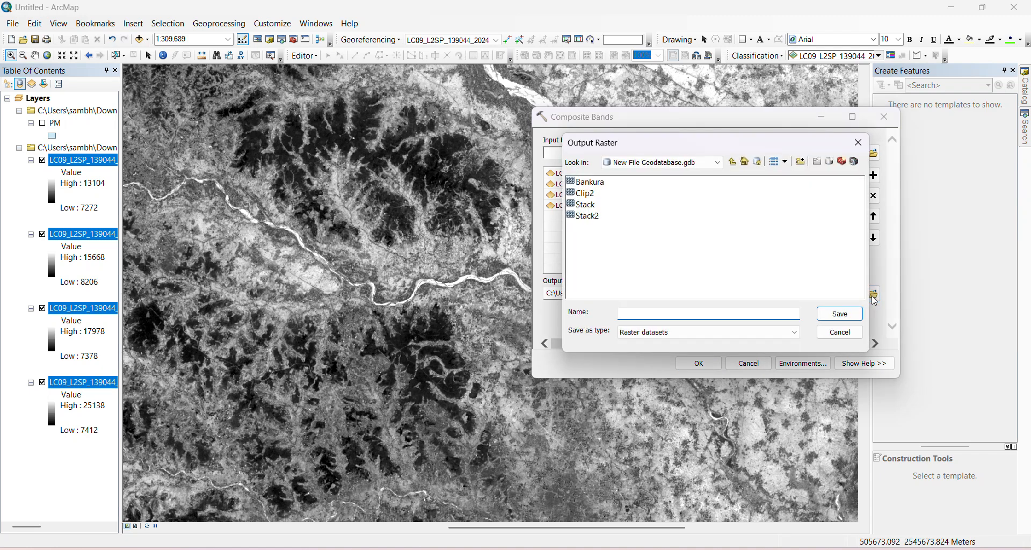
left_click(733, 163)
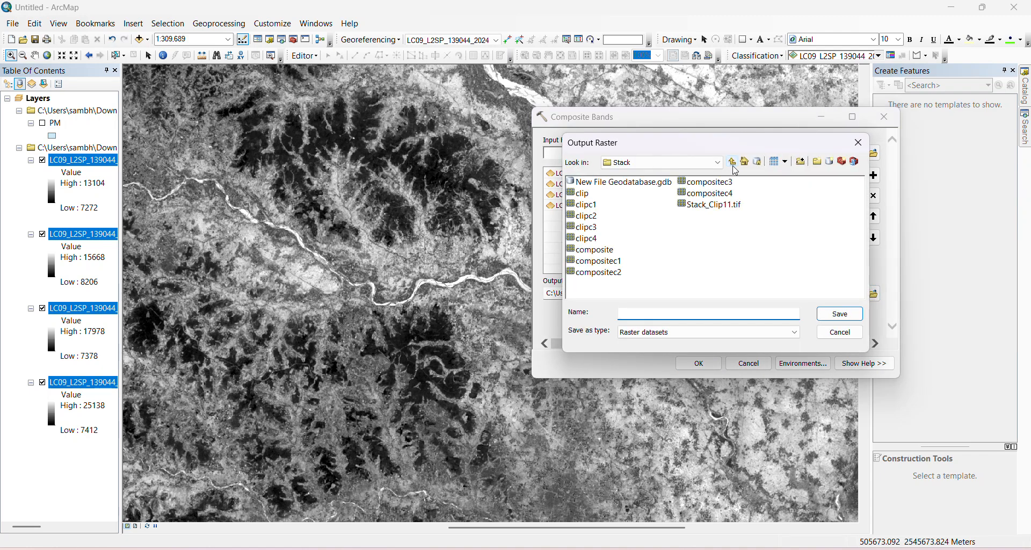
left_click(734, 163)
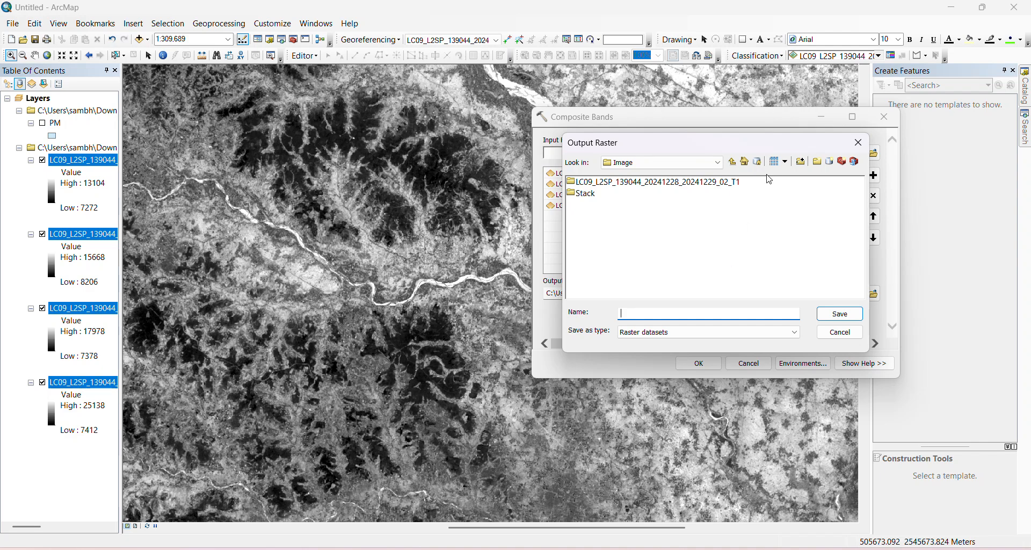
double_click(589, 192)
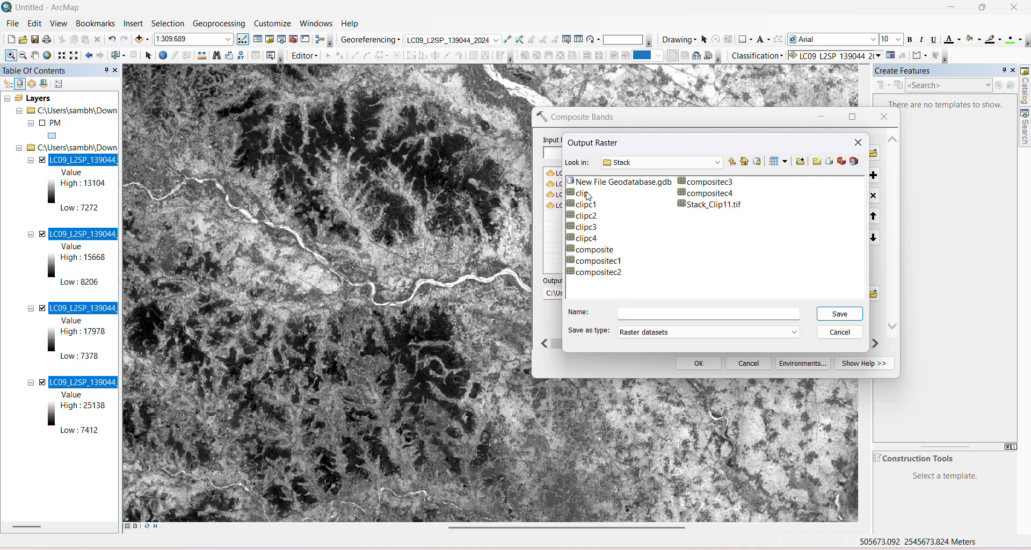
left_click(733, 163)
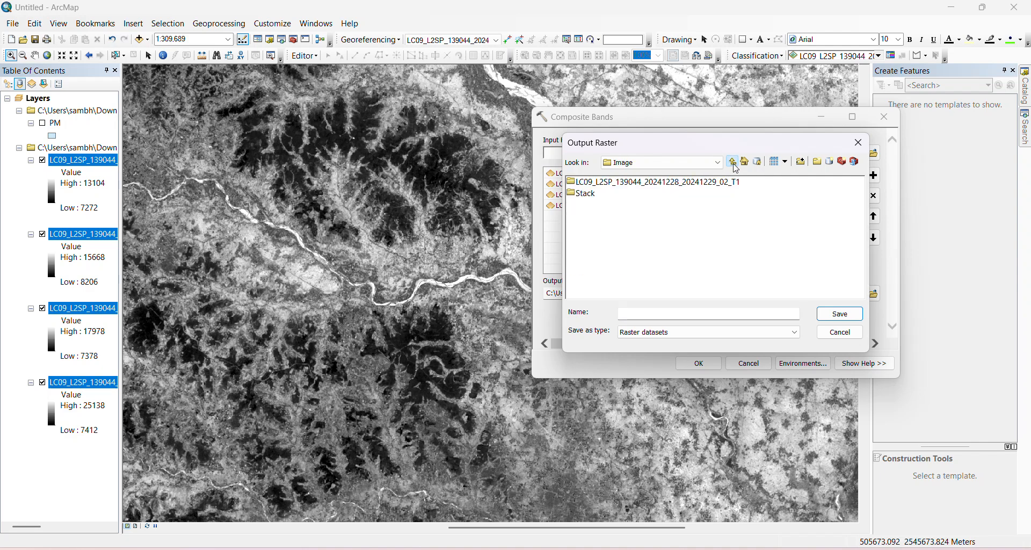
Step: Create a new file geodatabase named Composite Bands in the Image folder
left_click(832, 164)
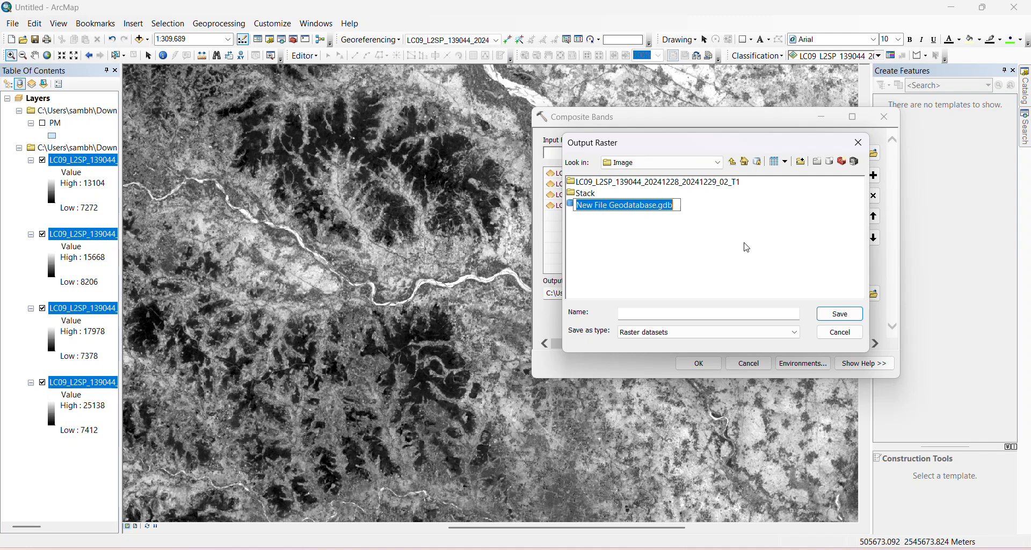
type("S")
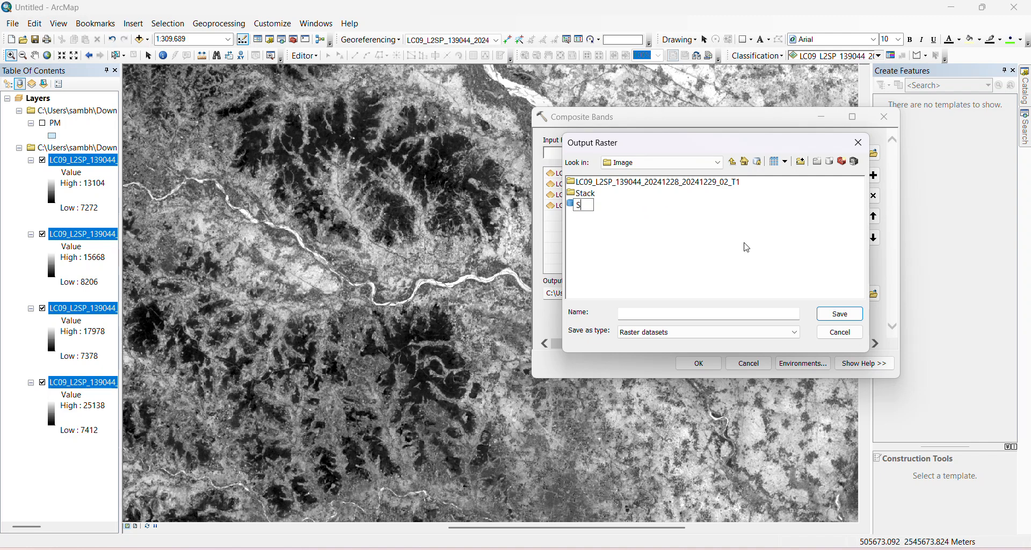
type("tack")
key("BackSpace")
key("BackSpace")
key("BackSpace")
key("BackSpace")
key("BackSpace")
type("Compos")
key("Return")
key("F2")
type("e Bands")
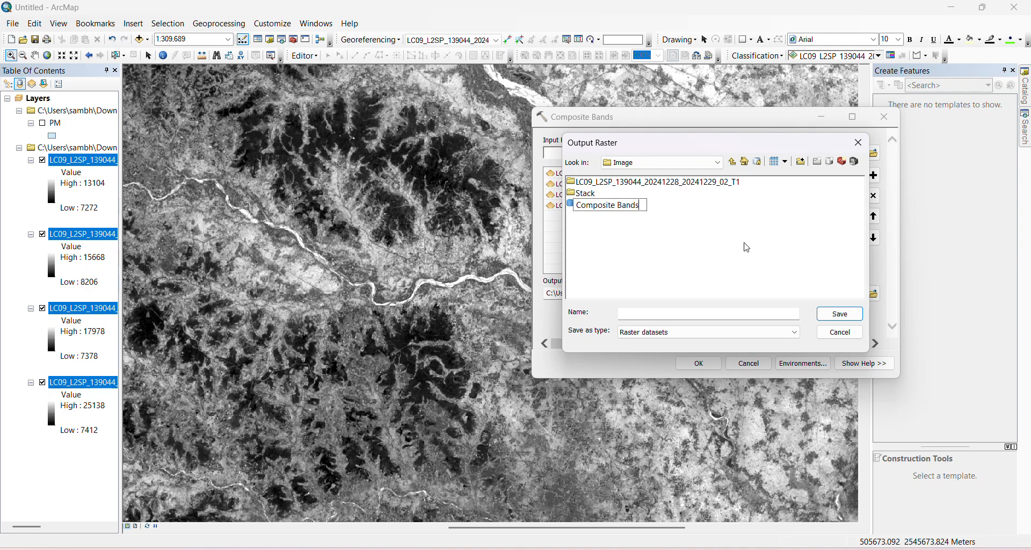
key("Return")
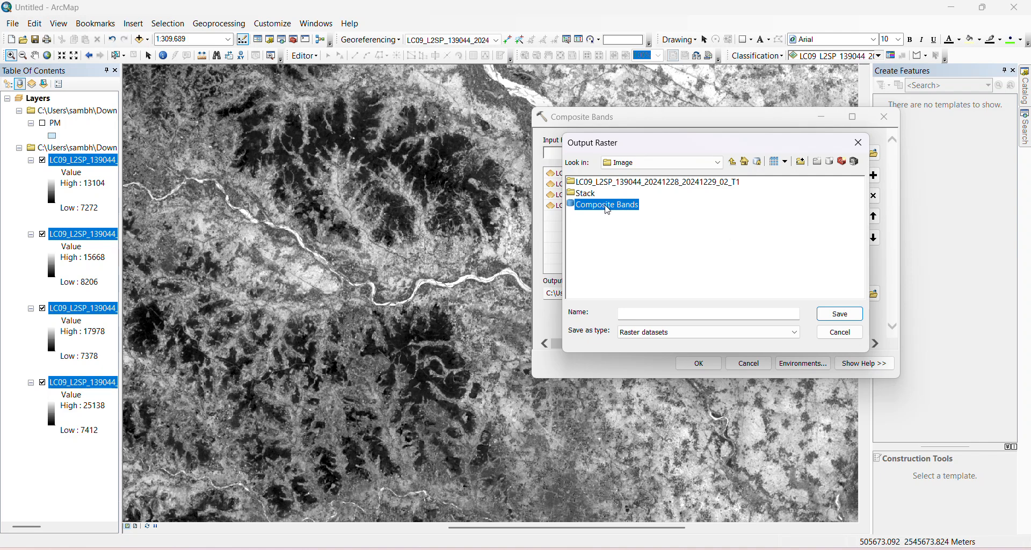
Step: Save the output raster as Composite_Bands inside the Composite Bands geodatabase and run the Composite Bands tool
double_click(609, 207)
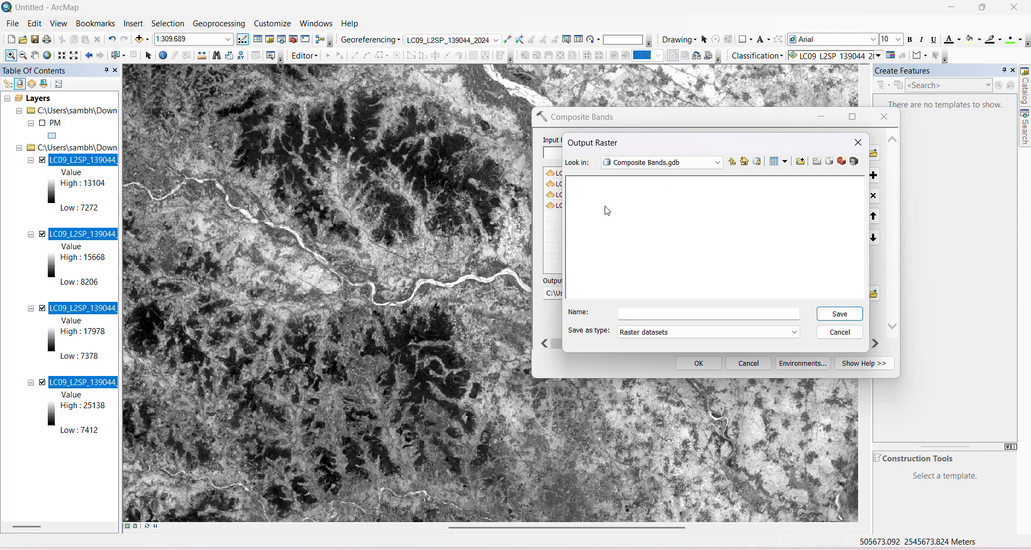
left_click(716, 316)
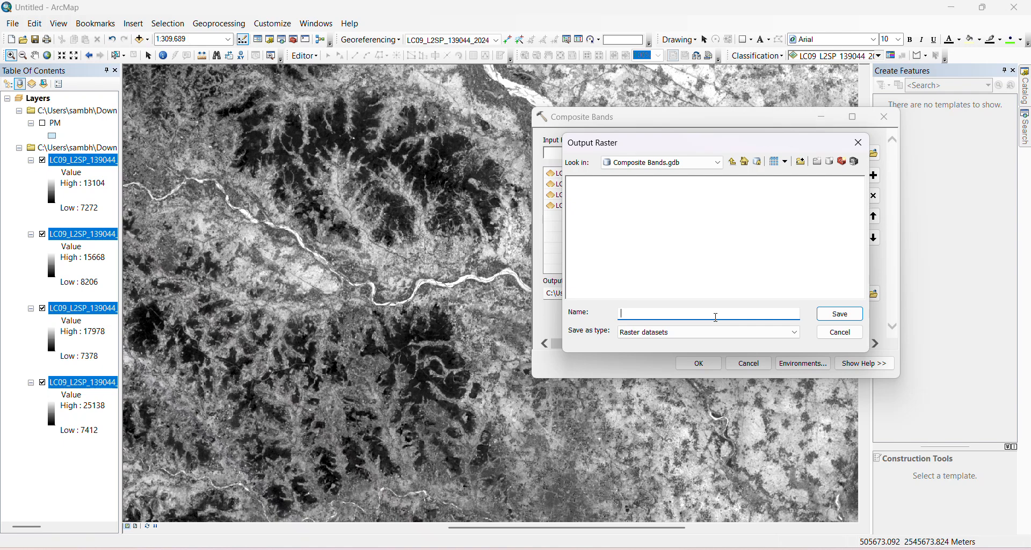
type("Comosite")
key("BackSpace")
key("BackSpace")
key("BackSpace")
key("BackSpace")
key("BackSpace")
type("posite_Bands")
left_click(827, 315)
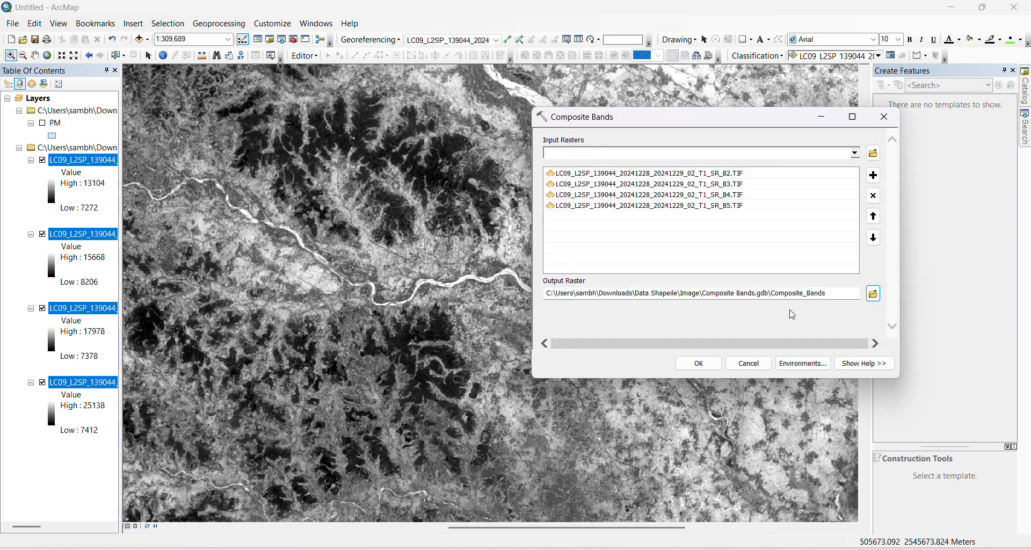
left_click(707, 363)
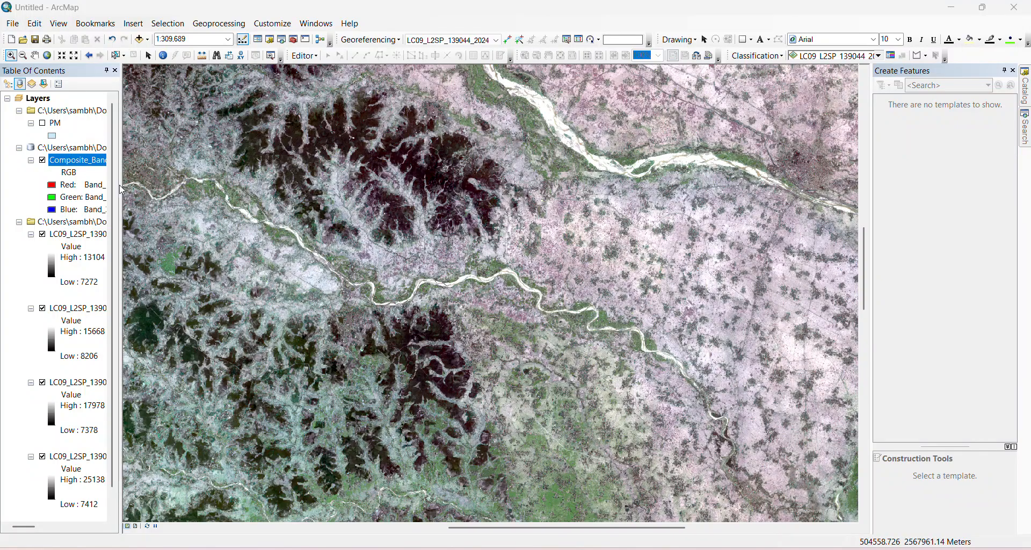
Step: Widen the layer list and examine the Composite_Bands raster at full extent and up close over the hills and river
left_click_drag(122, 185, 158, 185)
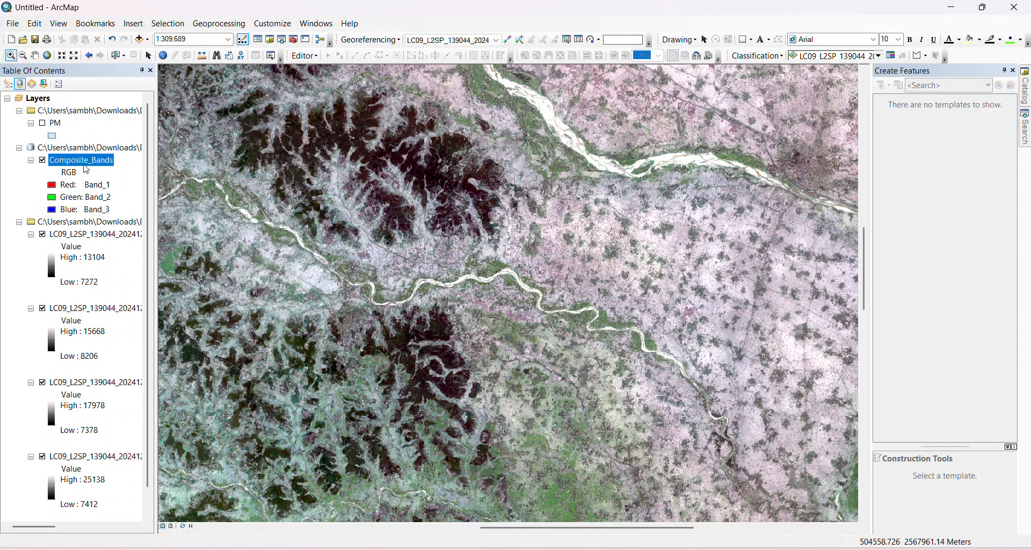
left_click(47, 55)
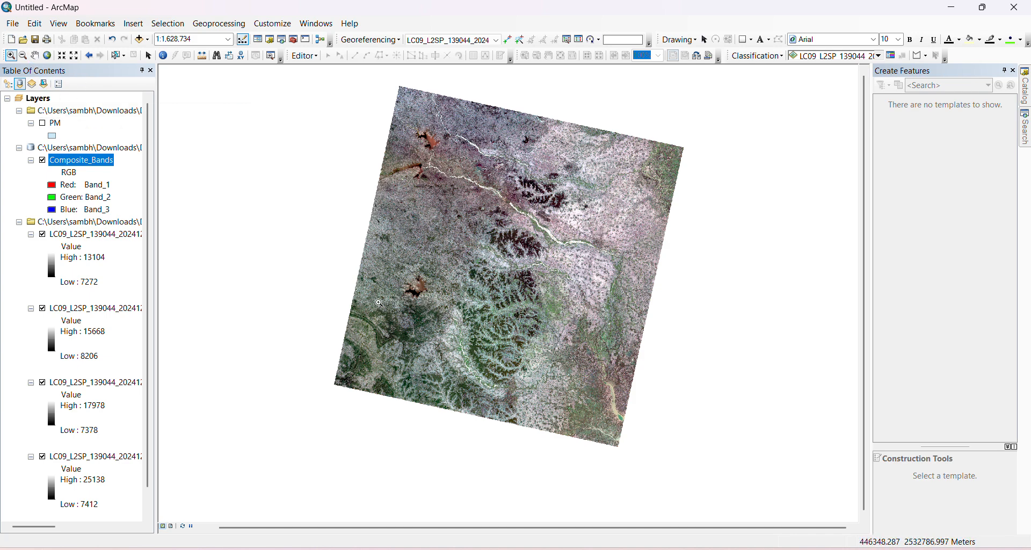
left_click_drag(507, 357, 508, 364)
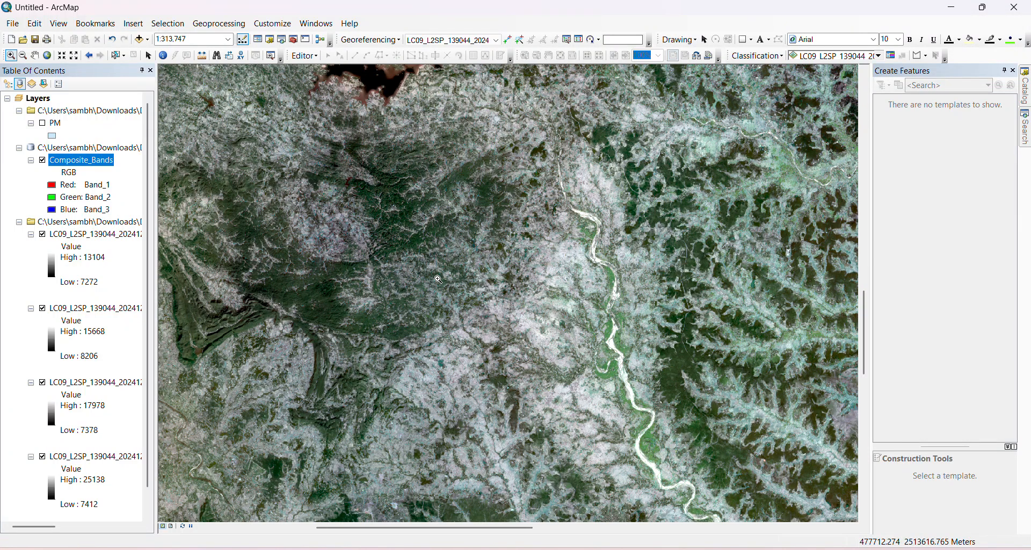
left_click_drag(175, 249, 400, 381)
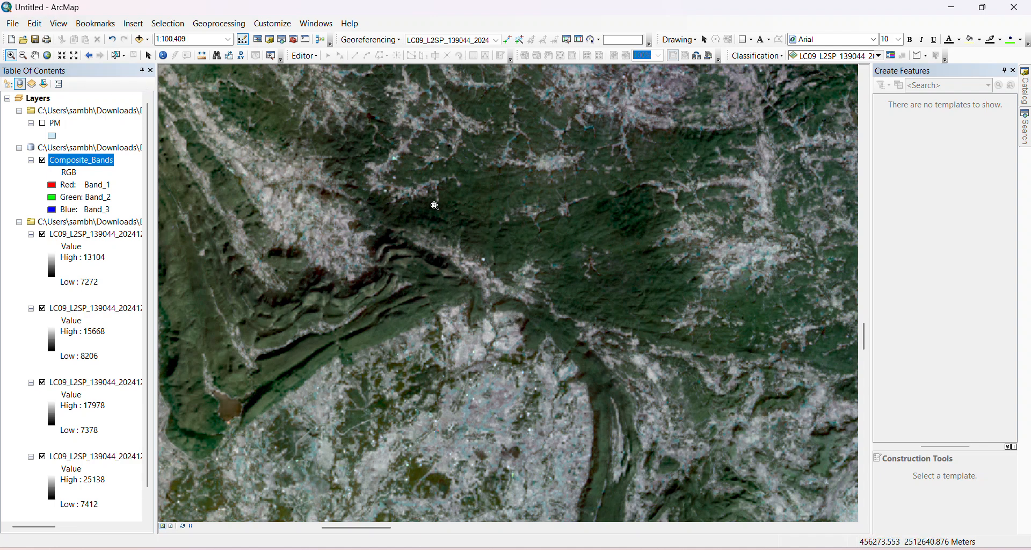
left_click(34, 55)
left_click_drag(469, 226, 253, 341)
left_click_drag(632, 385, 368, 198)
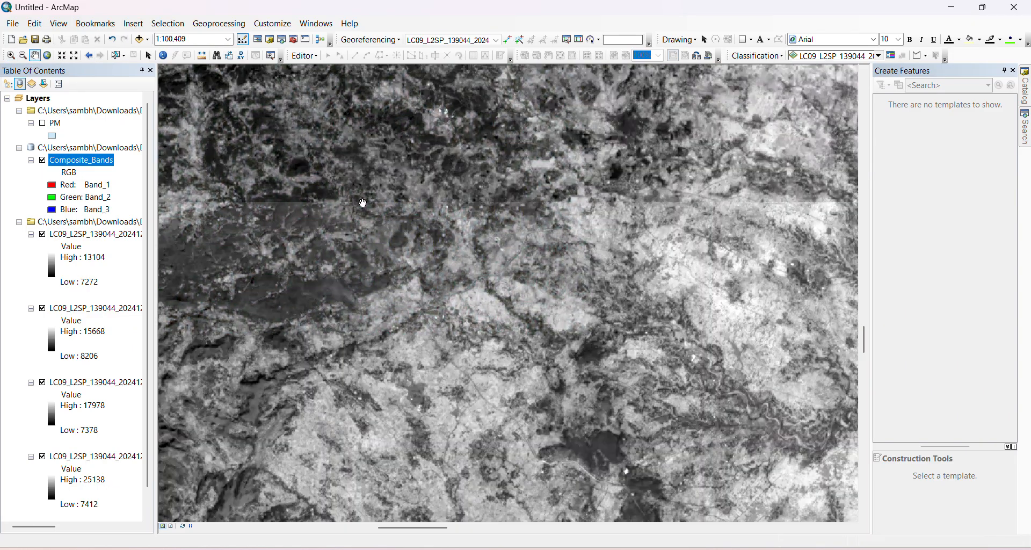
left_click_drag(594, 375, 431, 239)
left_click_drag(616, 340, 376, 325)
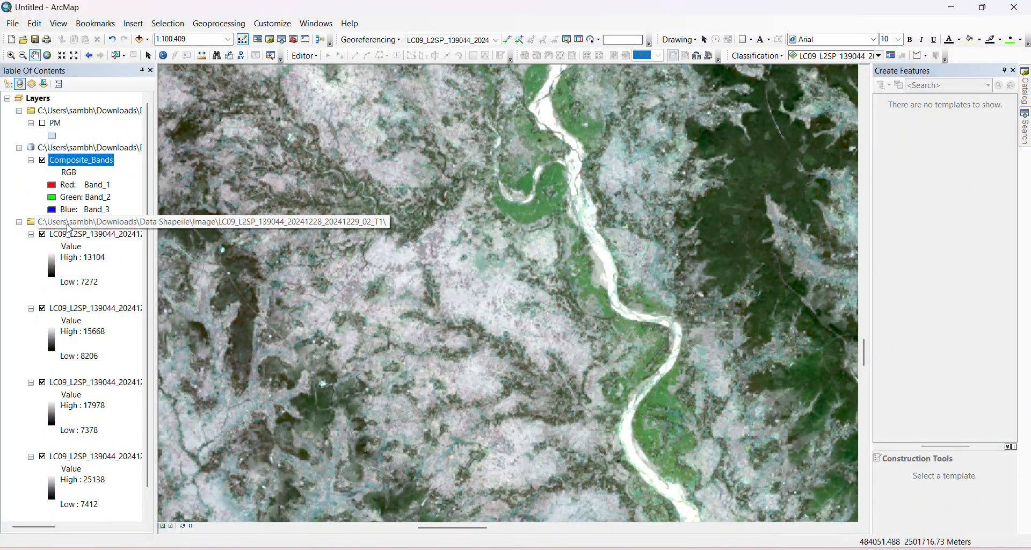
Step: Remove the source folder group holding the four single-band Landsat layers from the map
scroll(93, 403, "down", 1)
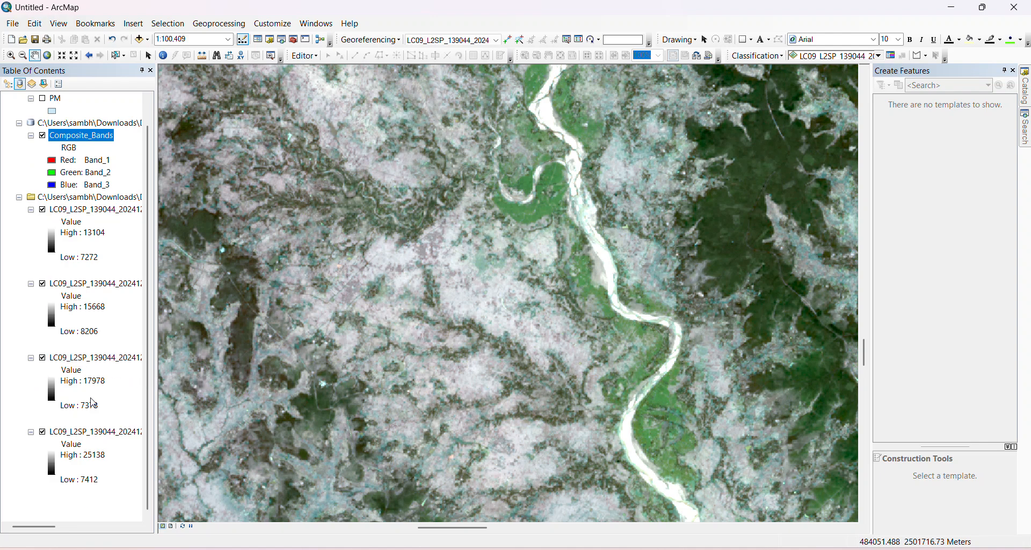
scroll(96, 296, "up", 1)
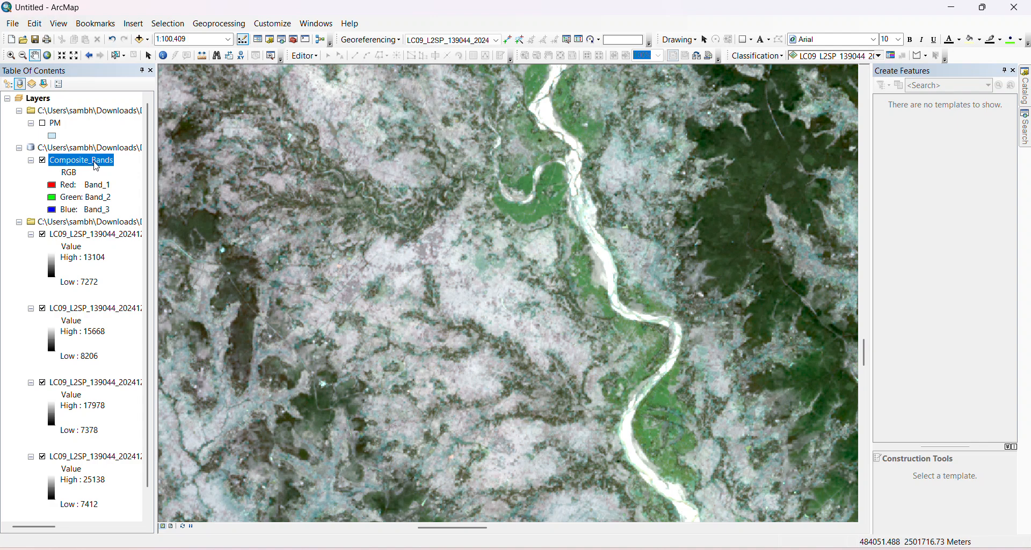
left_click(95, 223)
right_click(95, 223)
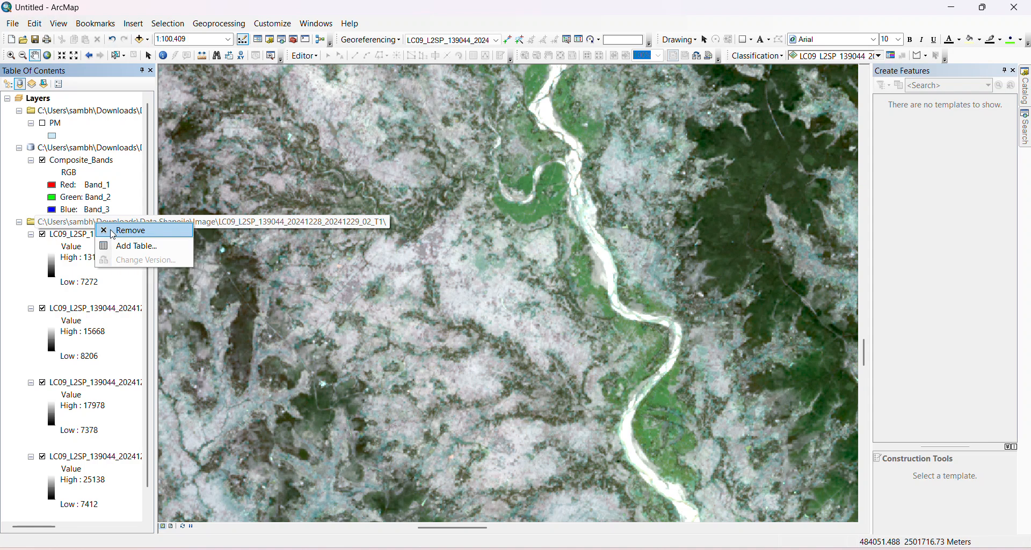
left_click(113, 231)
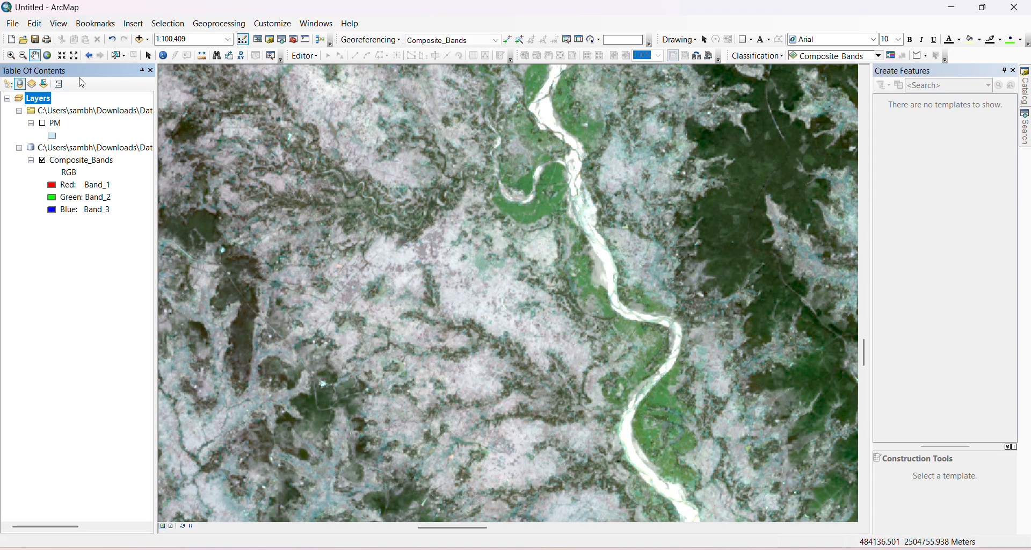
Step: Inspect the remaining composite image at full extent and zoomed in on the dark hills, returning to the whole scene
left_click(48, 56)
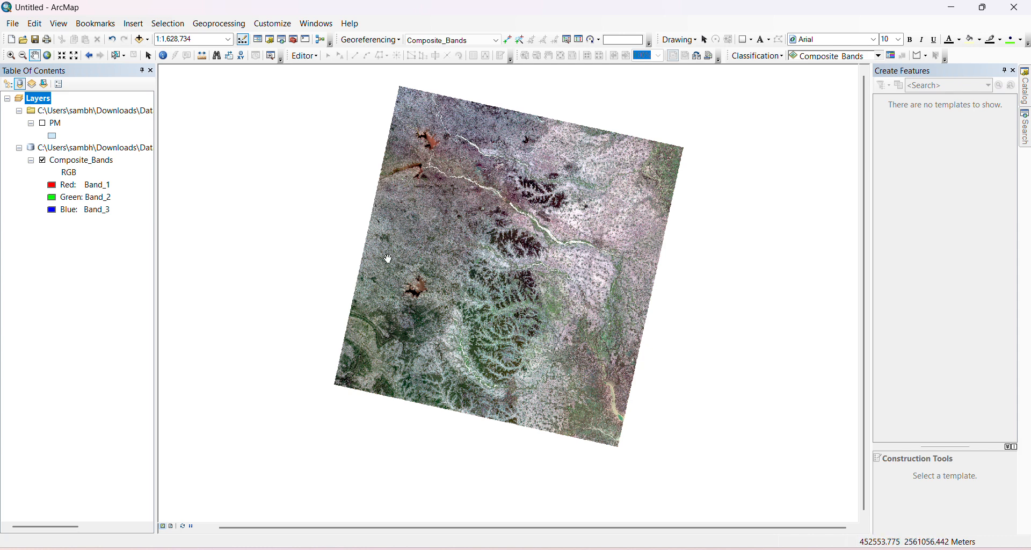
left_click(11, 56)
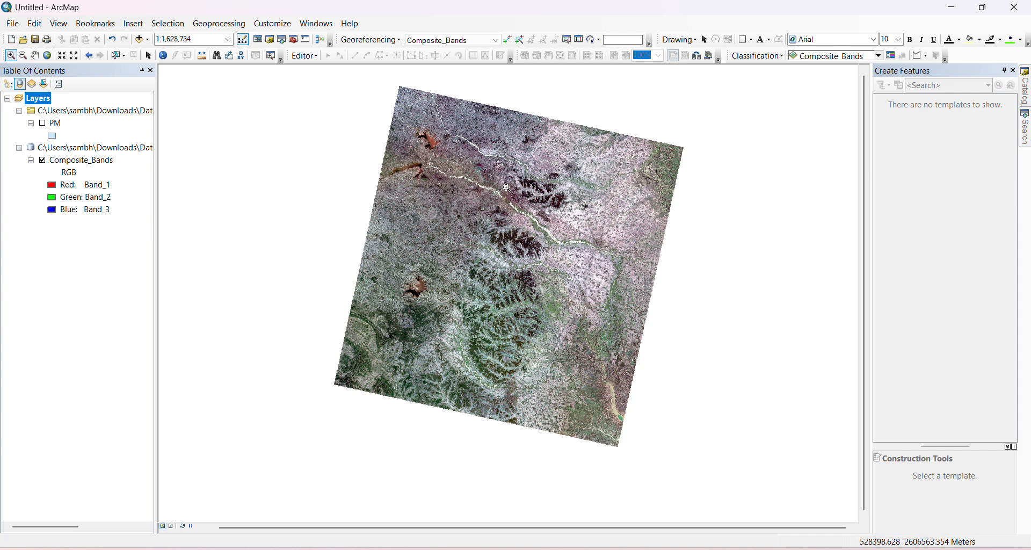
left_click_drag(466, 215, 564, 272)
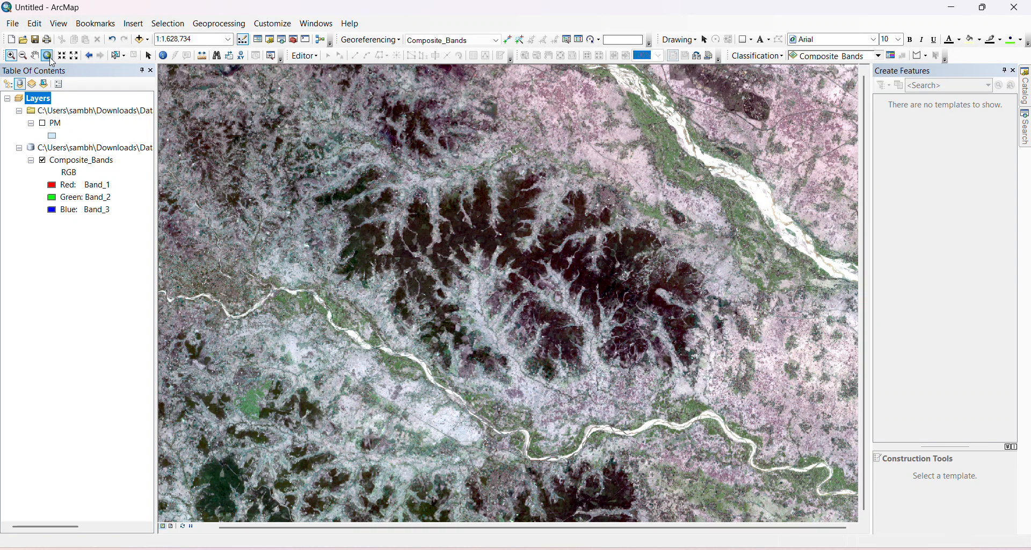
left_click(89, 55)
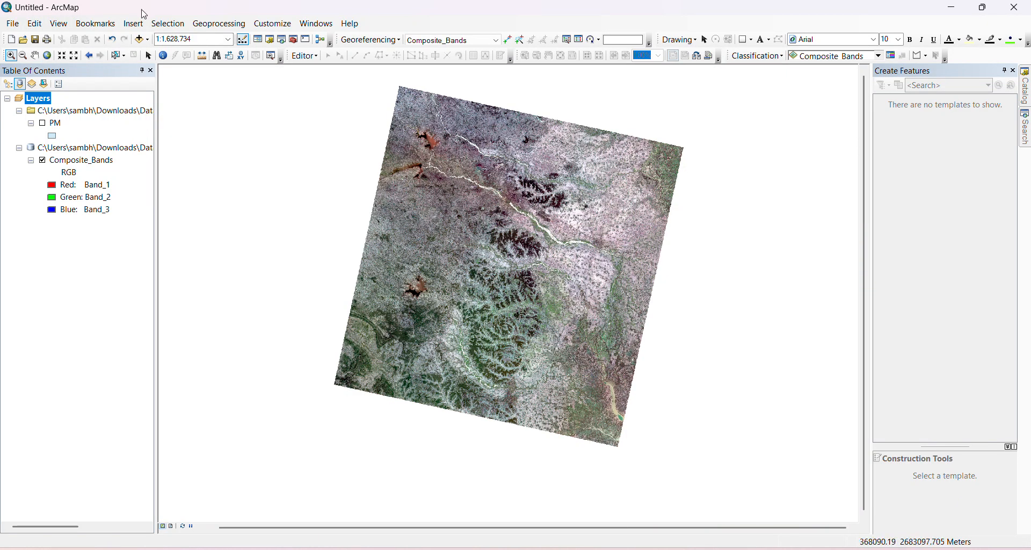
left_click(148, 55)
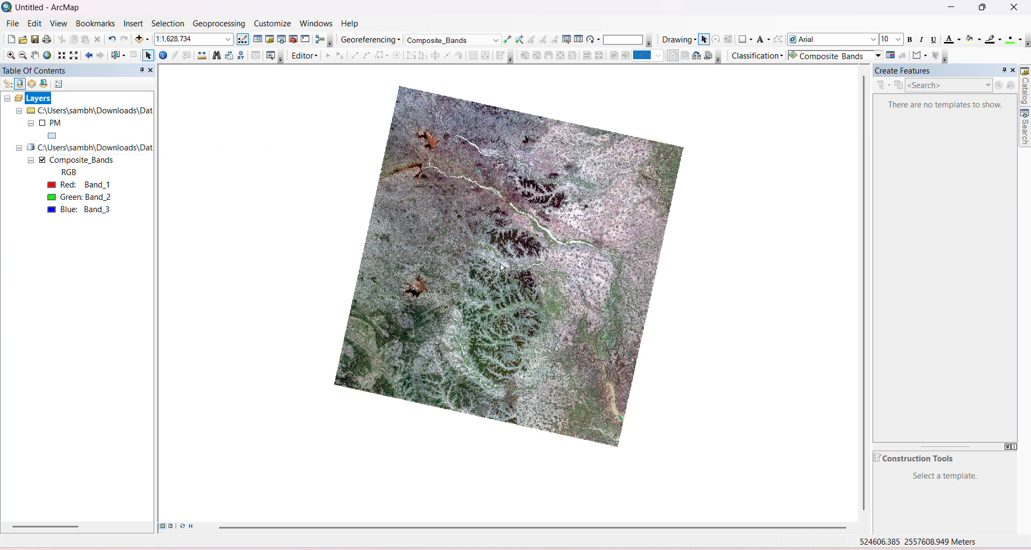
Step: In the Composite_Bands layer's RGB Composite symbology, assign Band_4 to red, Band_3 to green and Band_2 to blue
left_click(80, 161)
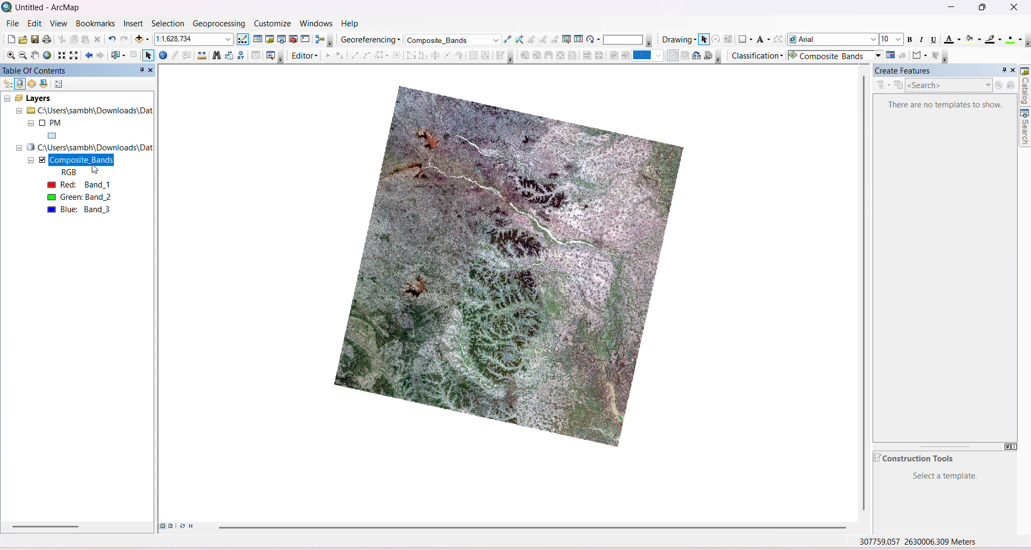
right_click(96, 167)
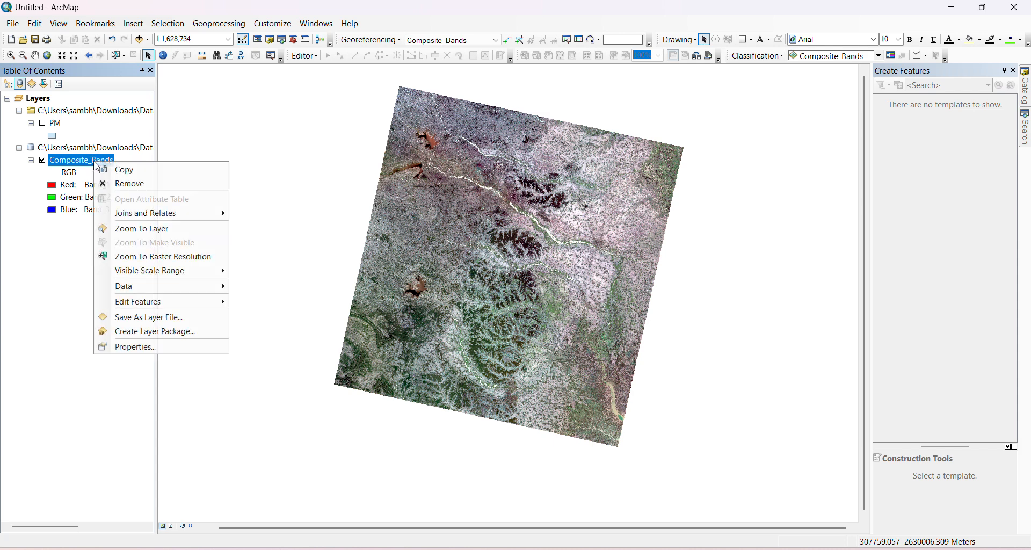
left_click(188, 345)
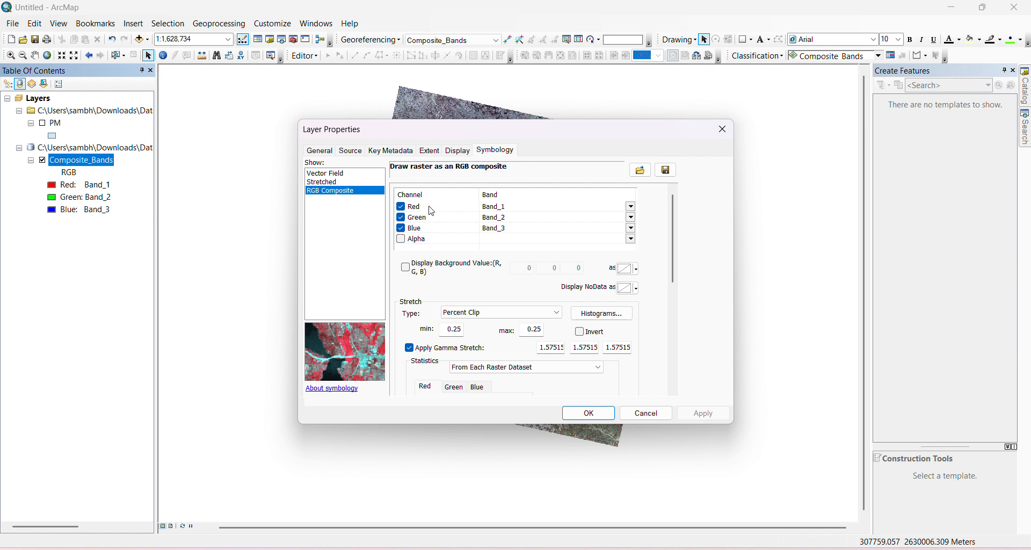
left_click(531, 210)
left_click(526, 255)
left_click(512, 221)
left_click(510, 255)
left_click(511, 230)
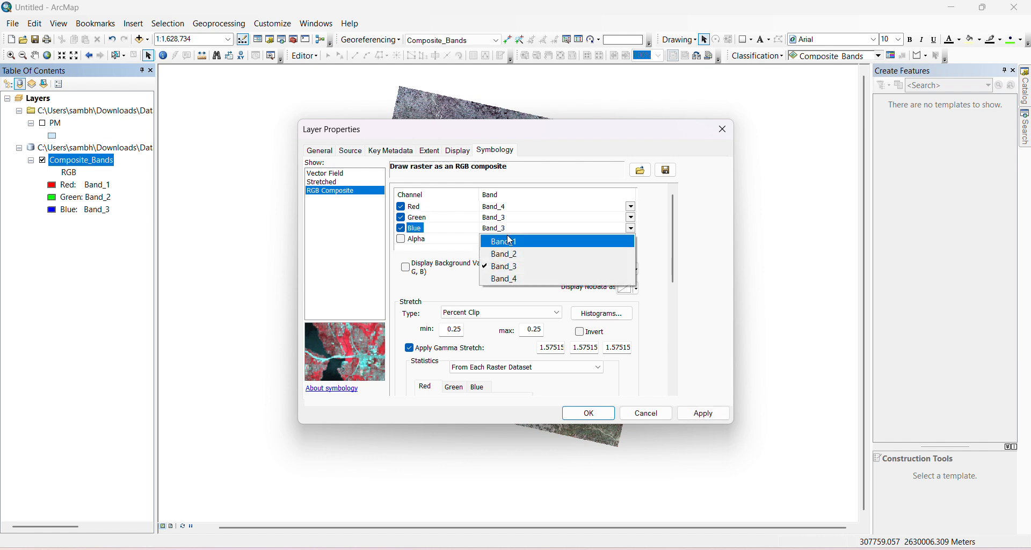
left_click(511, 241)
left_click(520, 209)
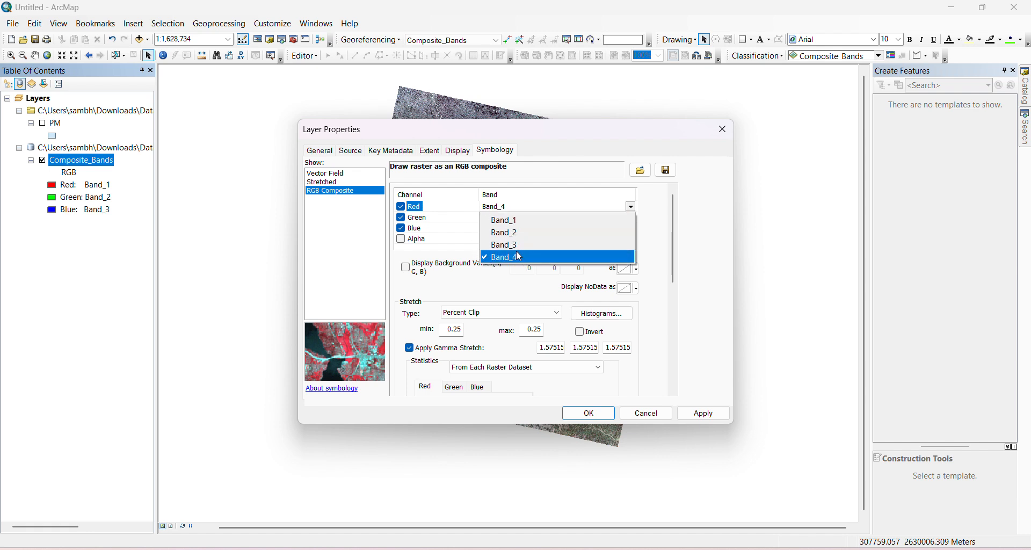
left_click(458, 260)
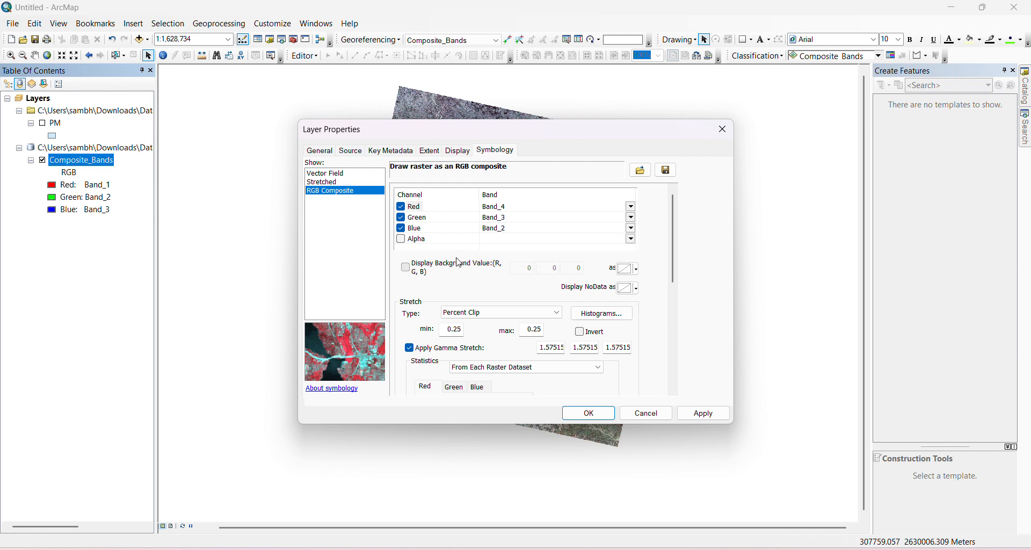
Step: Apply the new RGB band assignment, check the recoloured image behind the layer properties, and accept the settings
left_click(409, 270)
left_click(714, 417)
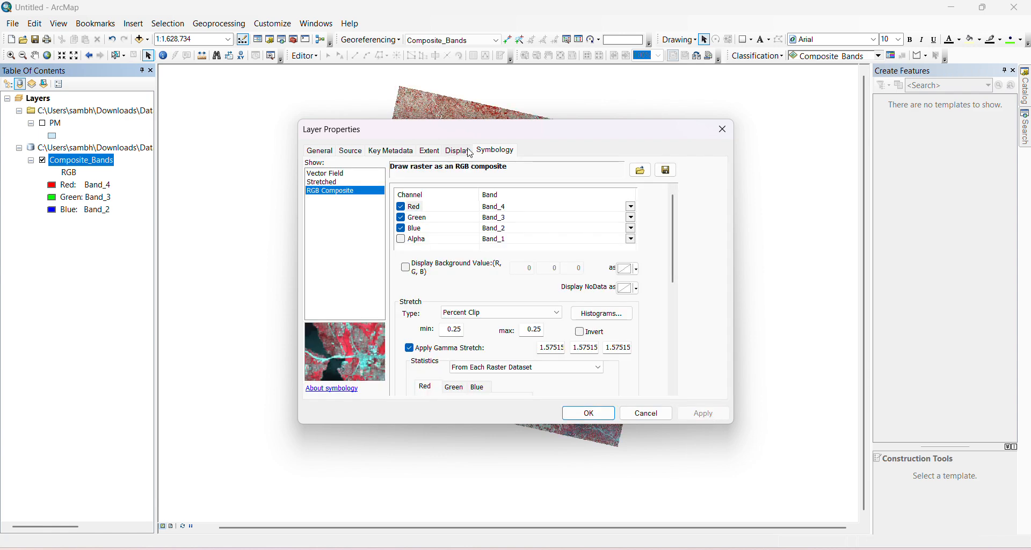
left_click_drag(456, 139, 824, 145)
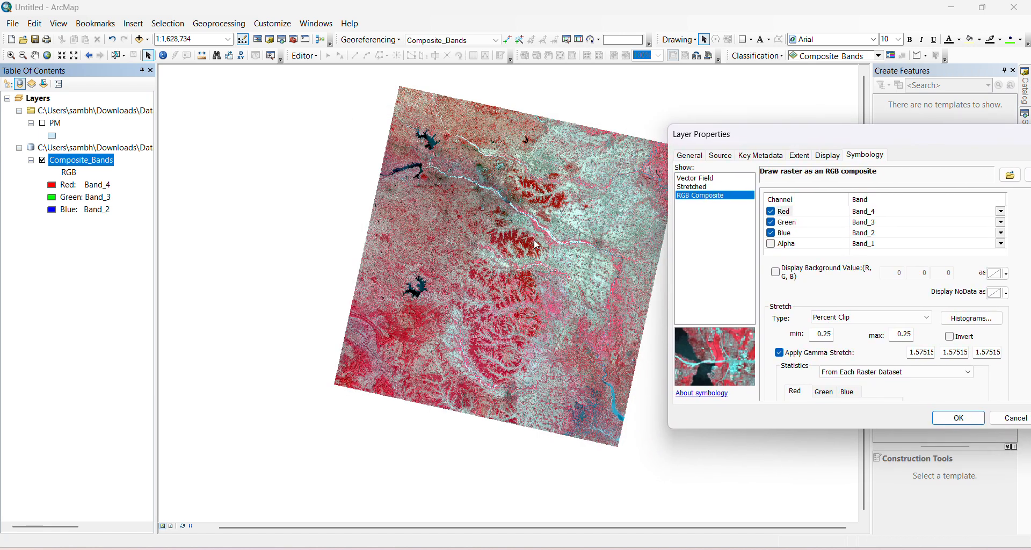
left_click(11, 54)
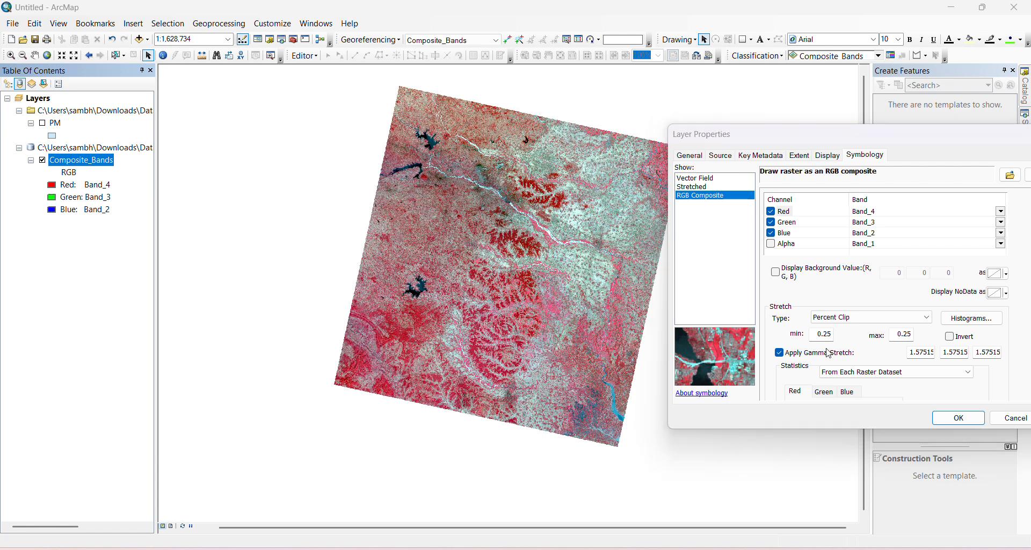
left_click(959, 418)
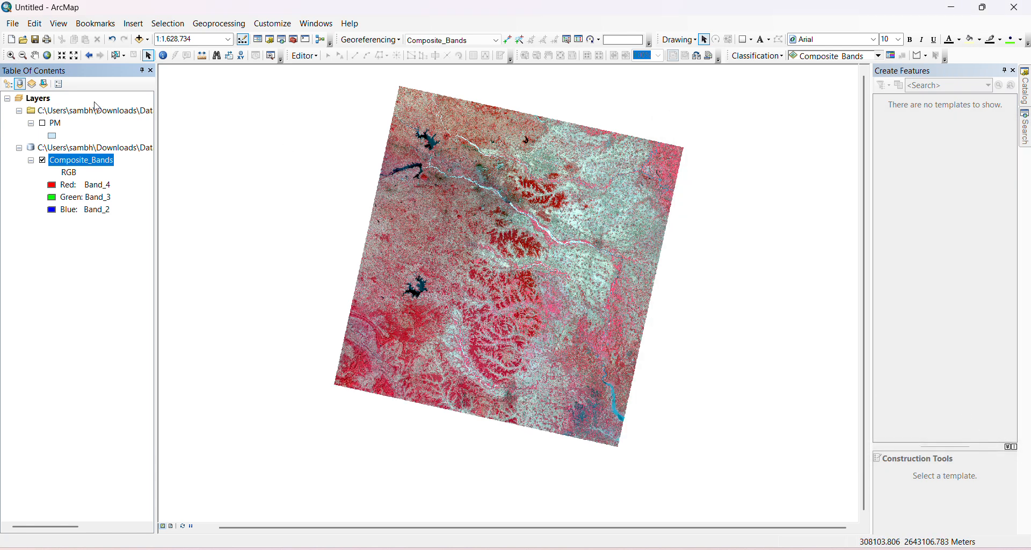
Step: Examine the false-colour composite up close around the curved ridges and vegetation in the scene's southwest
left_click(10, 55)
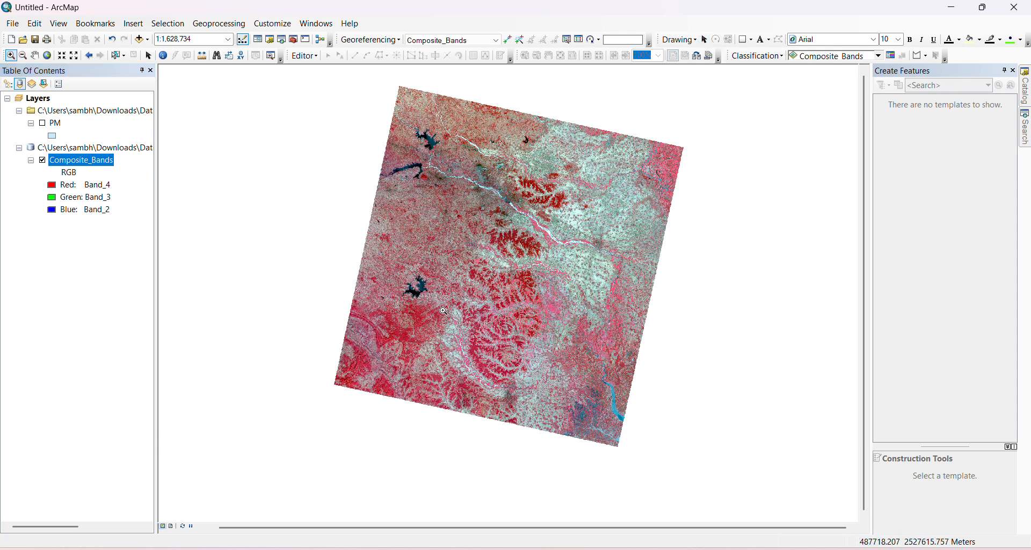
left_click_drag(362, 292, 482, 372)
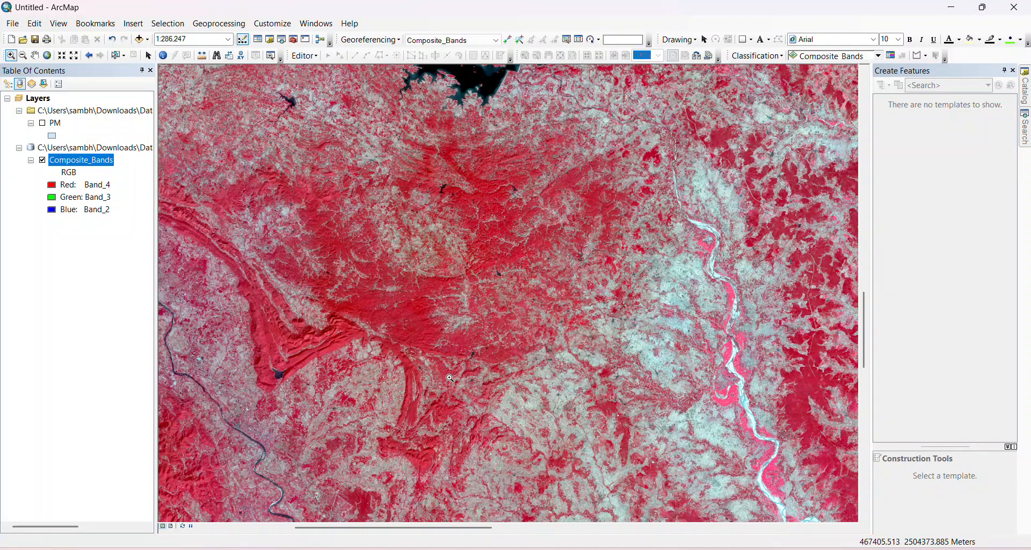
left_click_drag(220, 285, 562, 415)
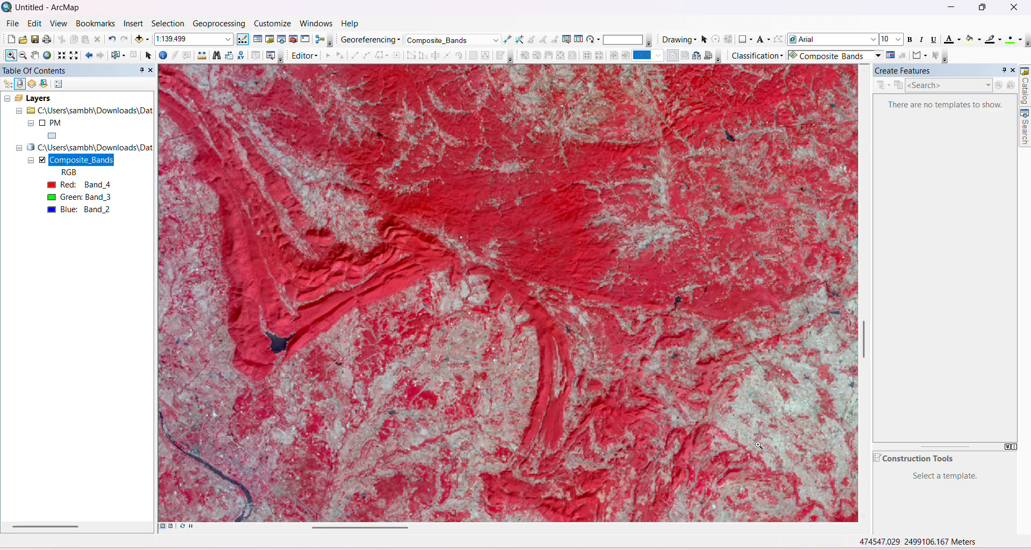
Step: Switch to the Word document and review the Landsat-9 Band Combinations for TCC and SFCC table
key("alt+Tab")
left_click(799, 421)
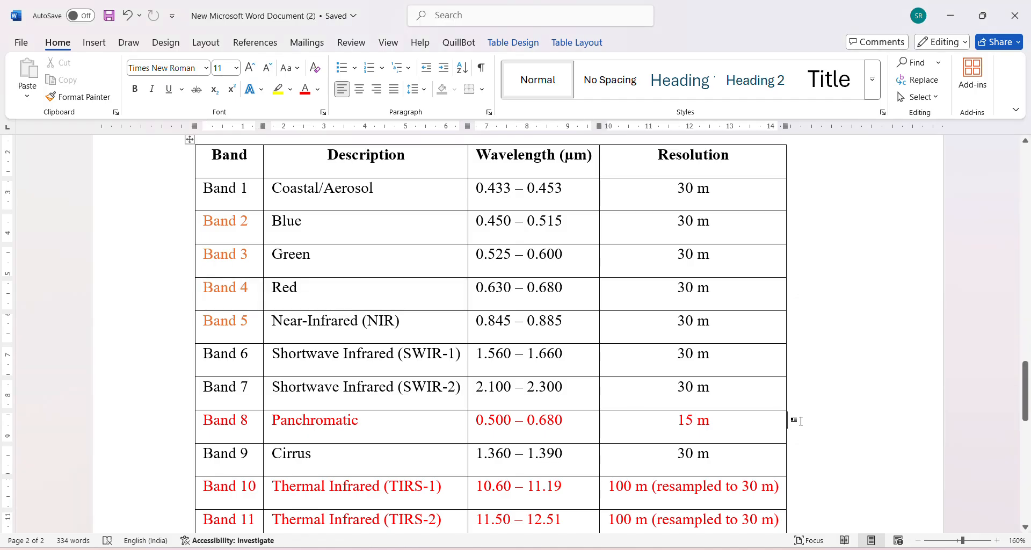
scroll(802, 421, "down", 10)
scroll(802, 421, "up", 1)
scroll(802, 421, "down", 1)
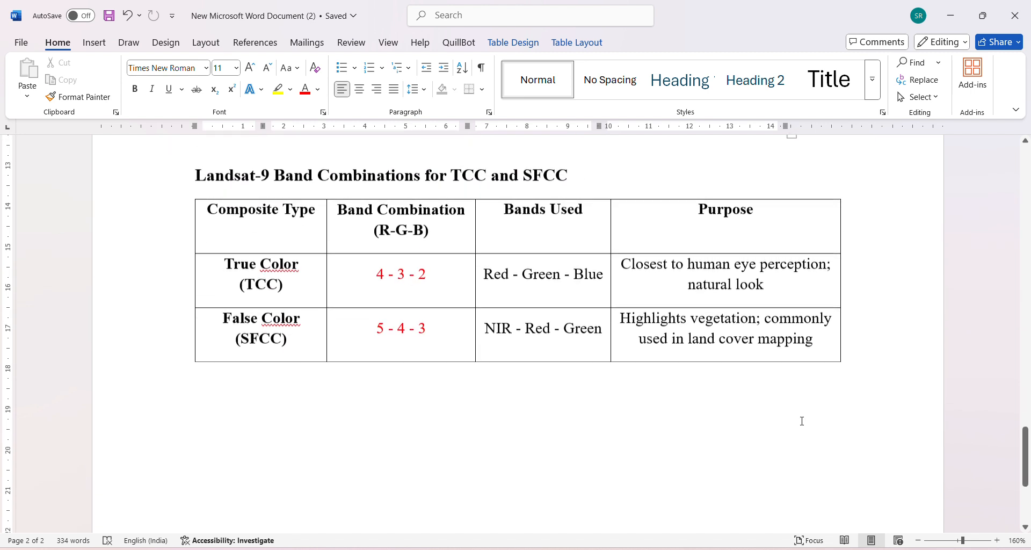
scroll(802, 421, "up", 1)
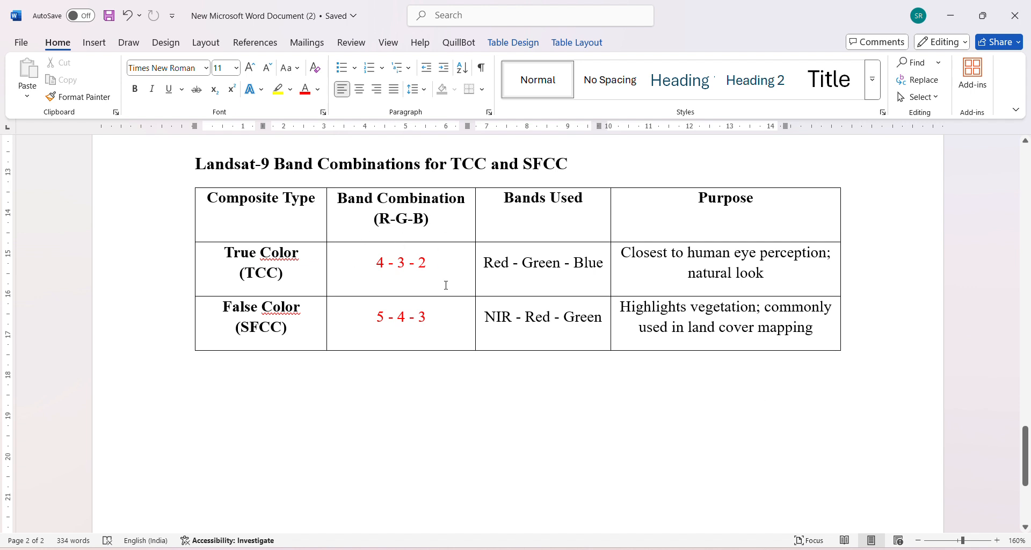
Step: Review the True Color and False Color band combinations, bands used and purposes in the Landsat-9 table
left_click_drag(435, 317, 324, 315)
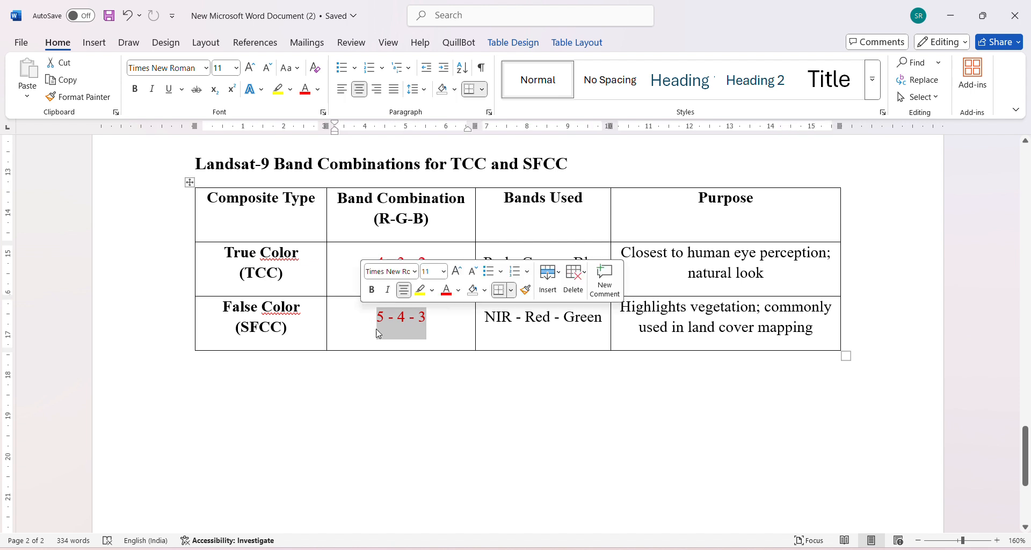
left_click(385, 327)
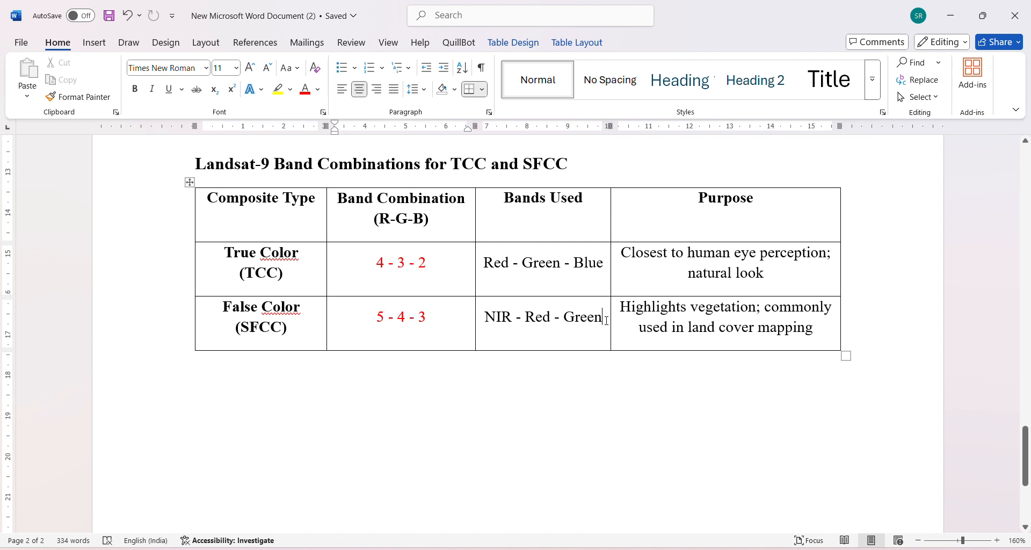
left_click_drag(607, 321, 479, 321)
left_click(779, 277)
left_click_drag(475, 257, 359, 267)
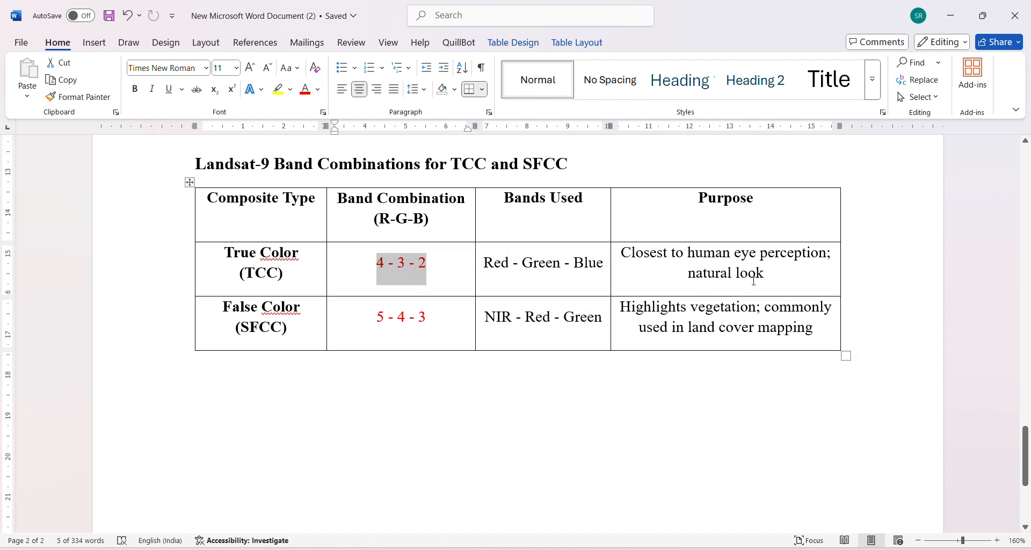
left_click_drag(744, 275, 601, 253)
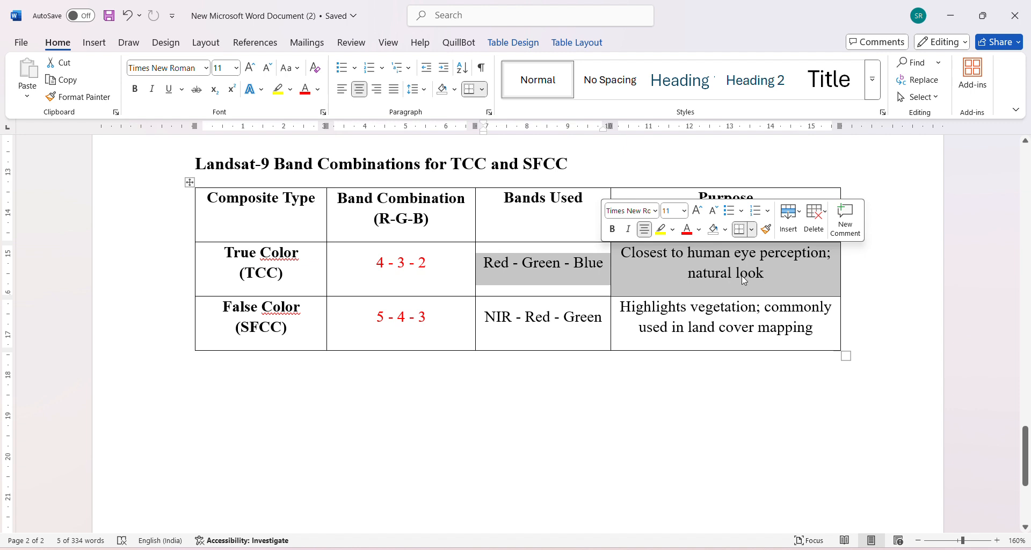
left_click(784, 283)
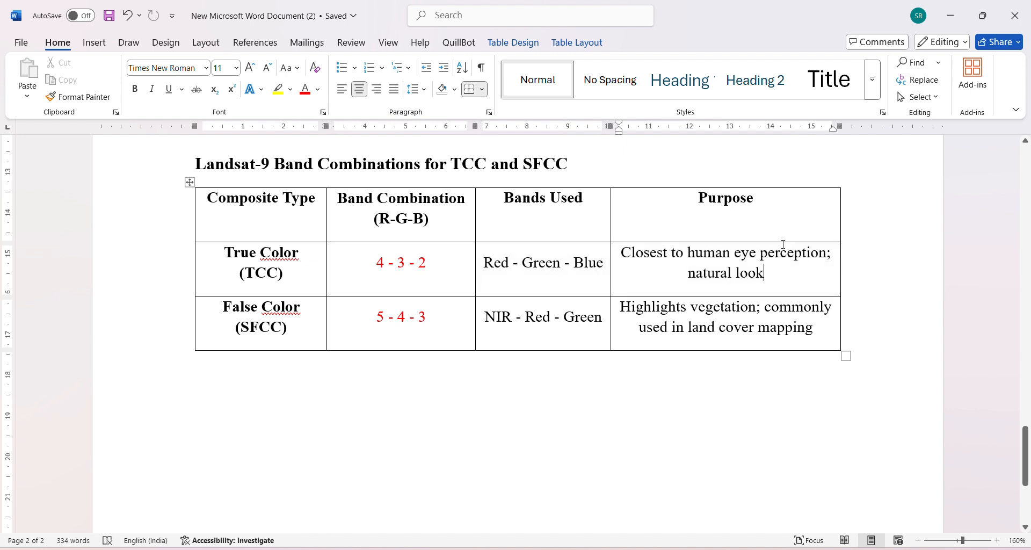
Step: Switch back to ArcMap, show the PM boundary layer over the full scene and select one polygon on its western side
left_click(951, 16)
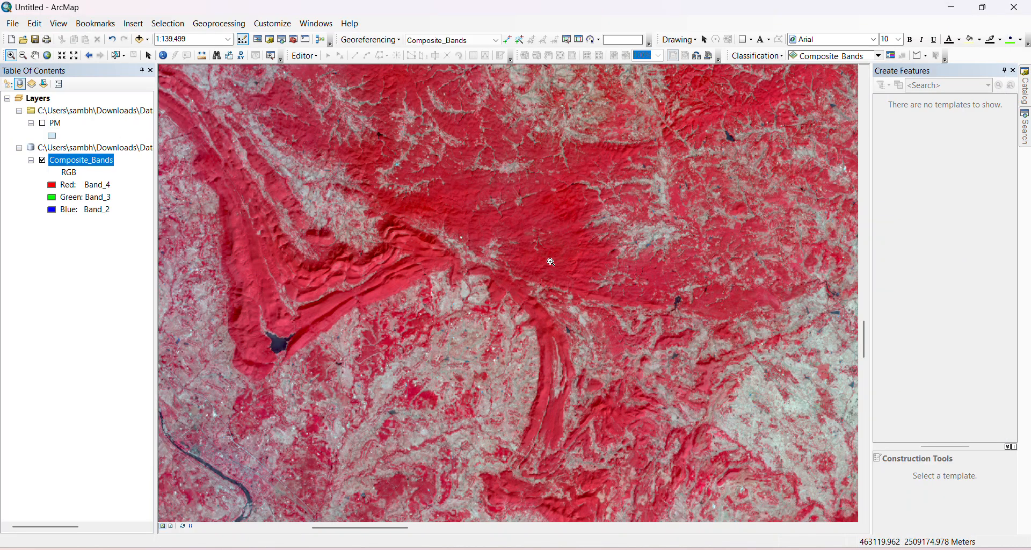
left_click(48, 56)
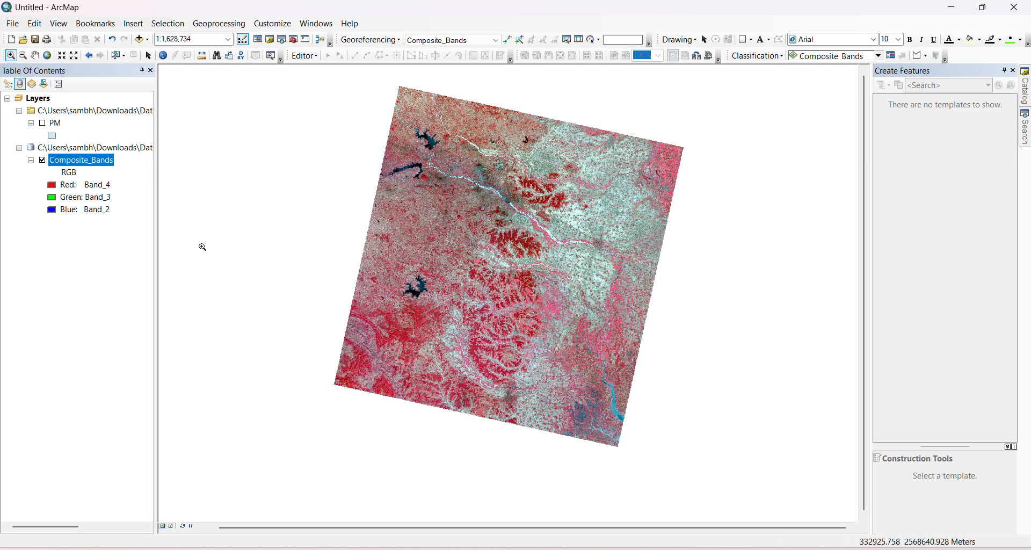
left_click(148, 55)
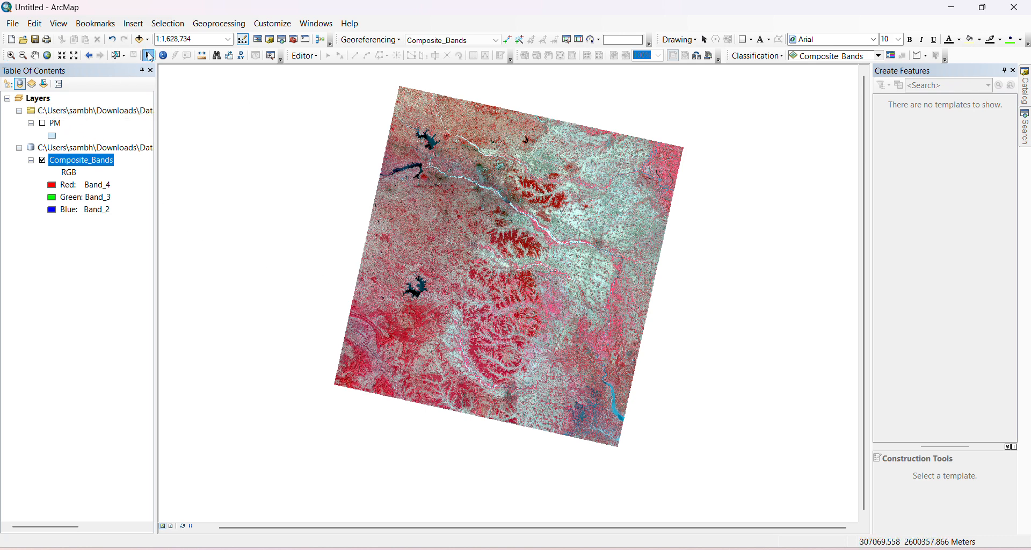
left_click(43, 124)
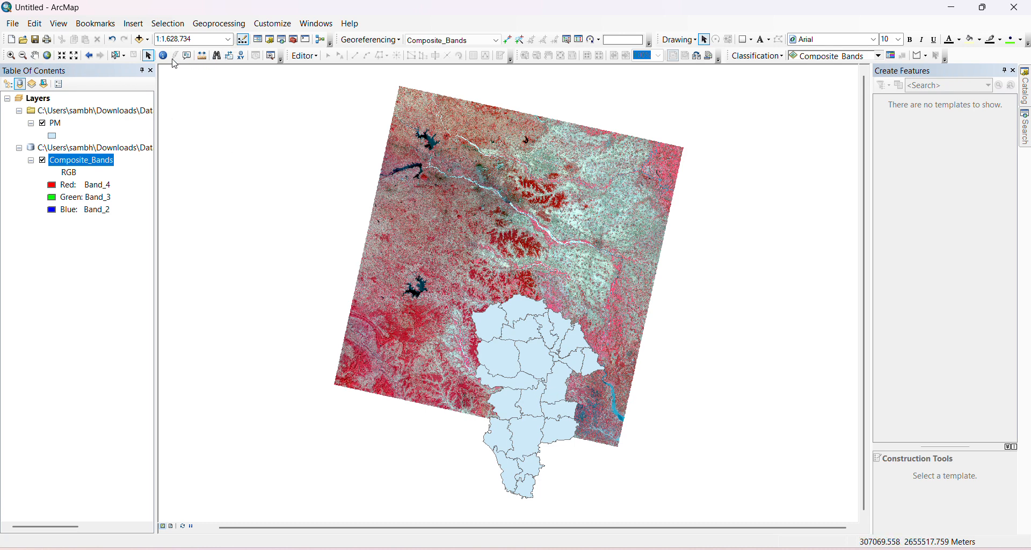
left_click(118, 55)
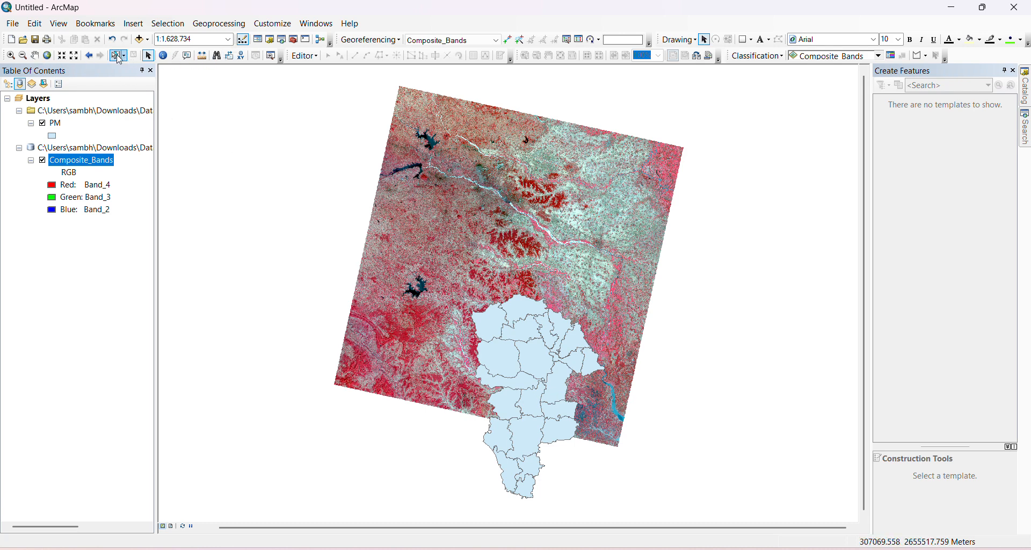
left_click(504, 357)
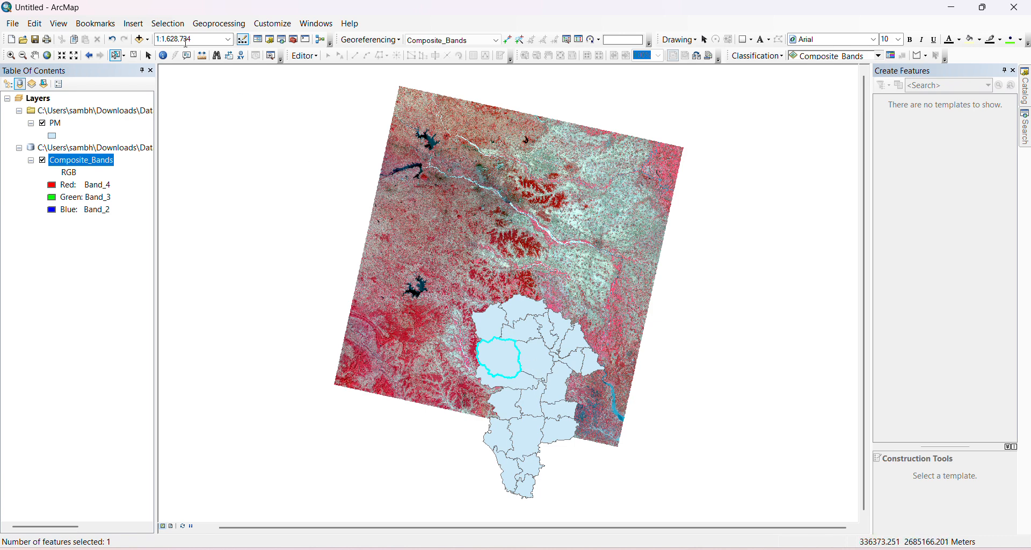
Step: Symbolize the PM layer with the Hollow style and a red outline of width 3, checked around the selected polygon
left_click(10, 55)
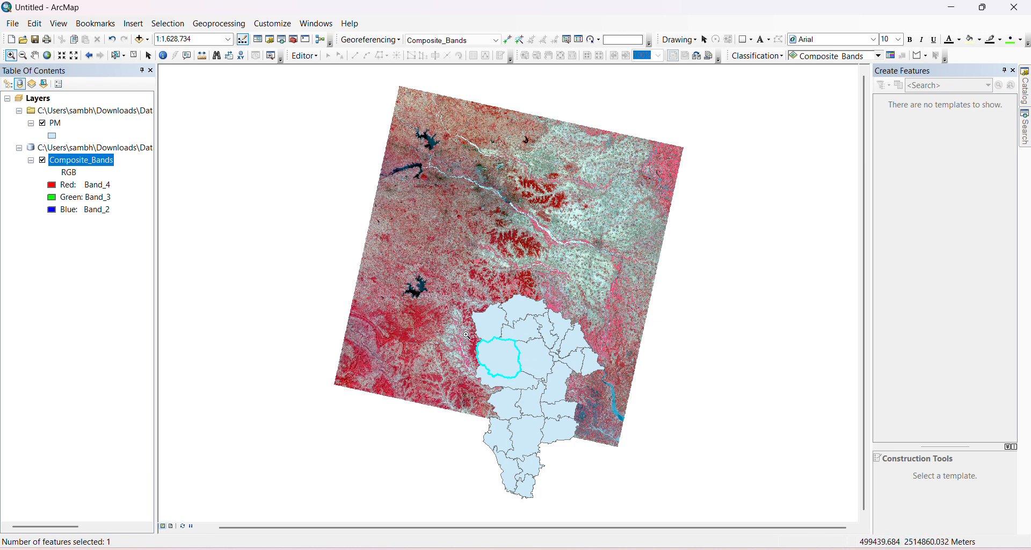
left_click_drag(454, 321, 558, 398)
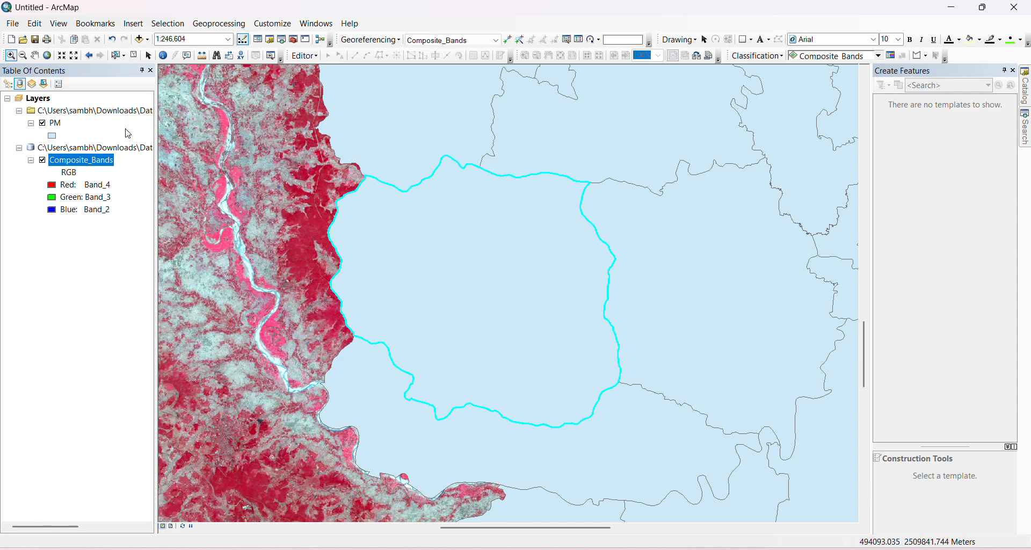
left_click(52, 135)
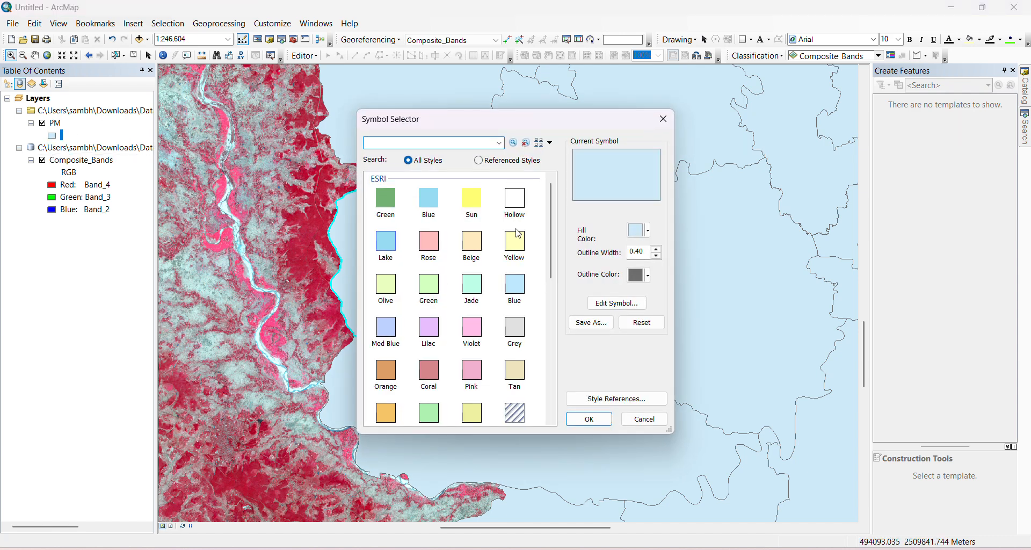
left_click(514, 203)
left_click(658, 249)
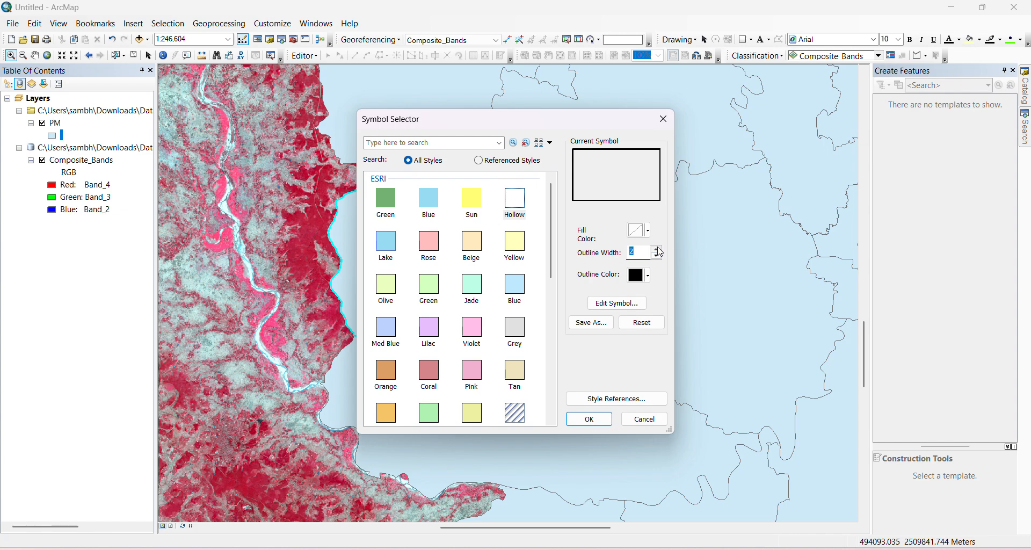
left_click(658, 249)
left_click(642, 275)
left_click(645, 333)
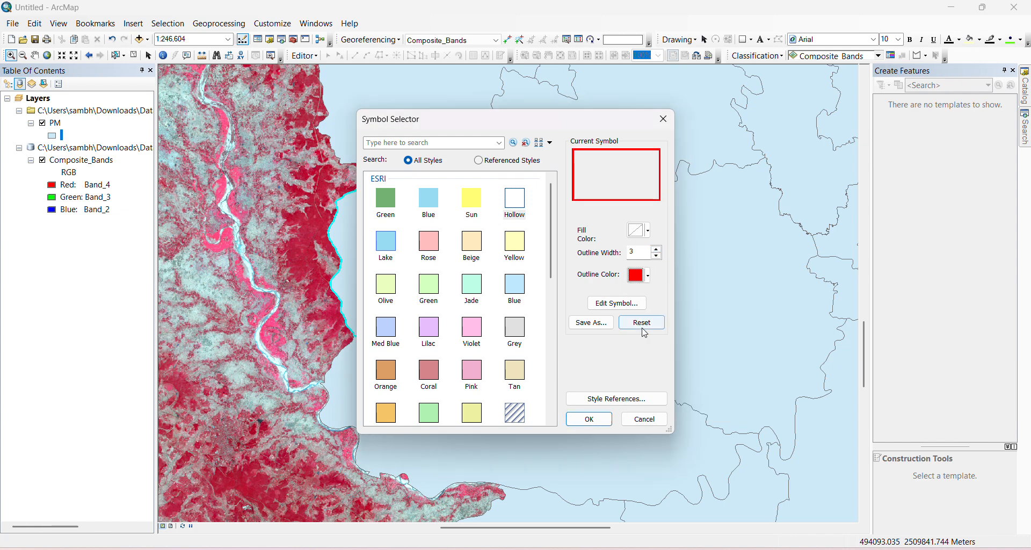
left_click(590, 419)
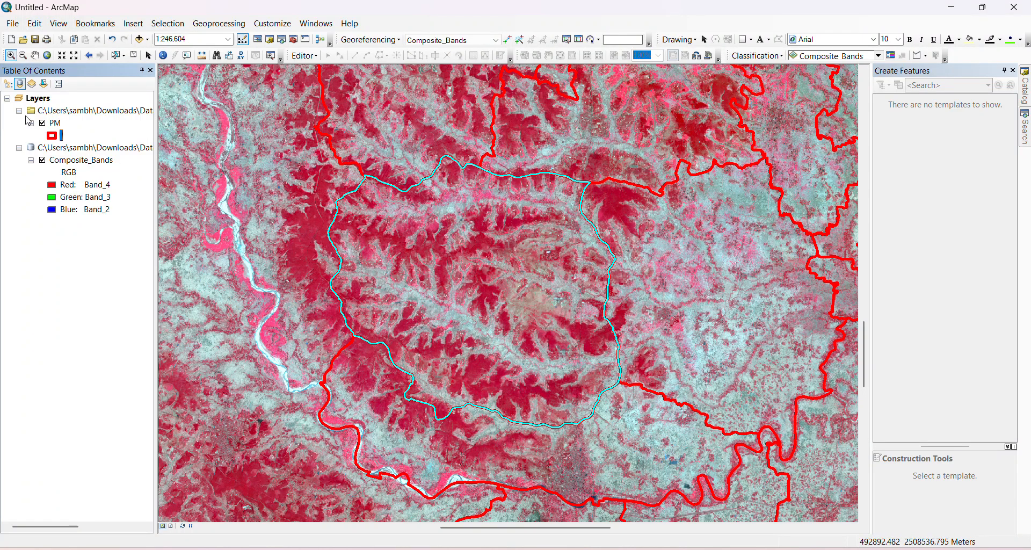
Step: Change the PM layer's outline to width 2 and a dark teal-green colour
left_click(53, 136)
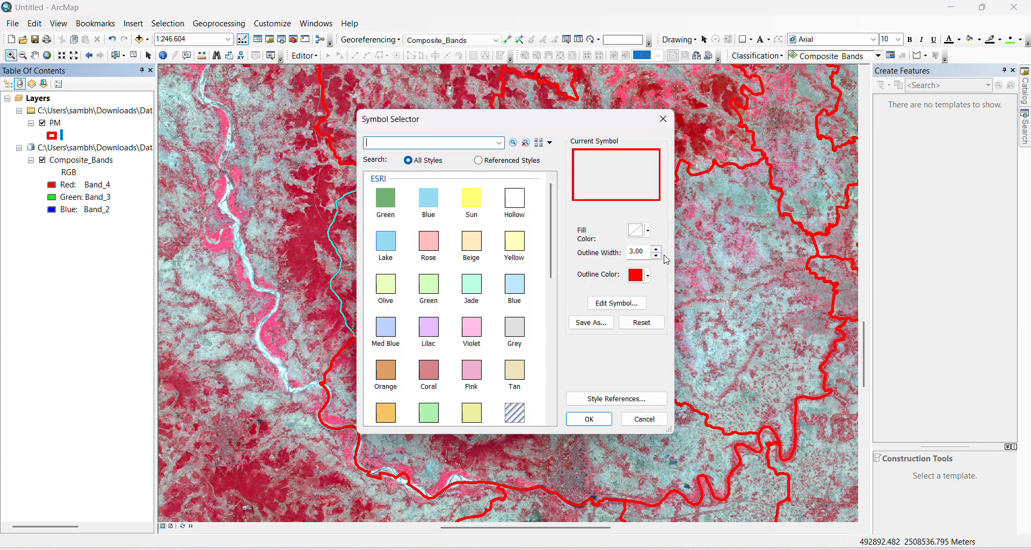
left_click(656, 256)
left_click(648, 276)
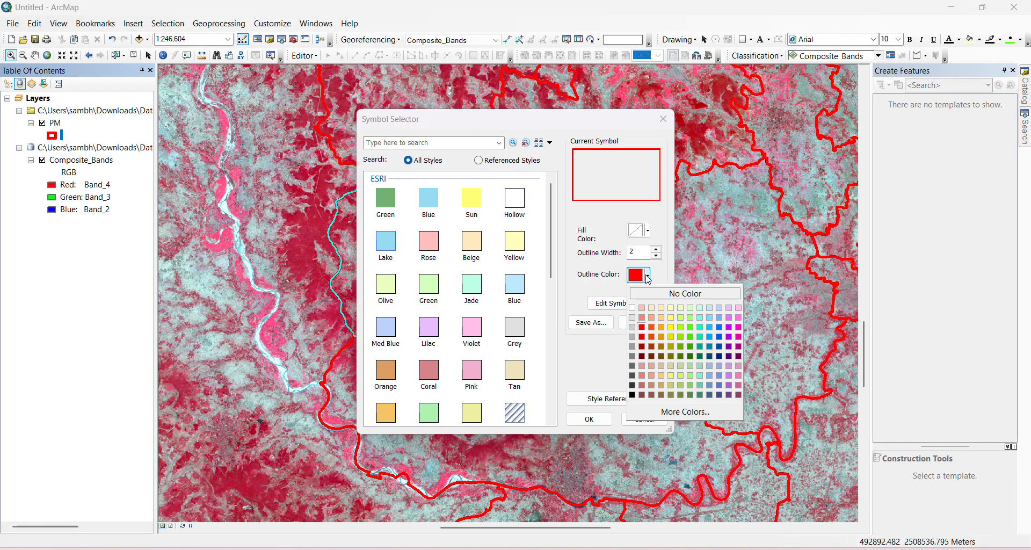
left_click(700, 337)
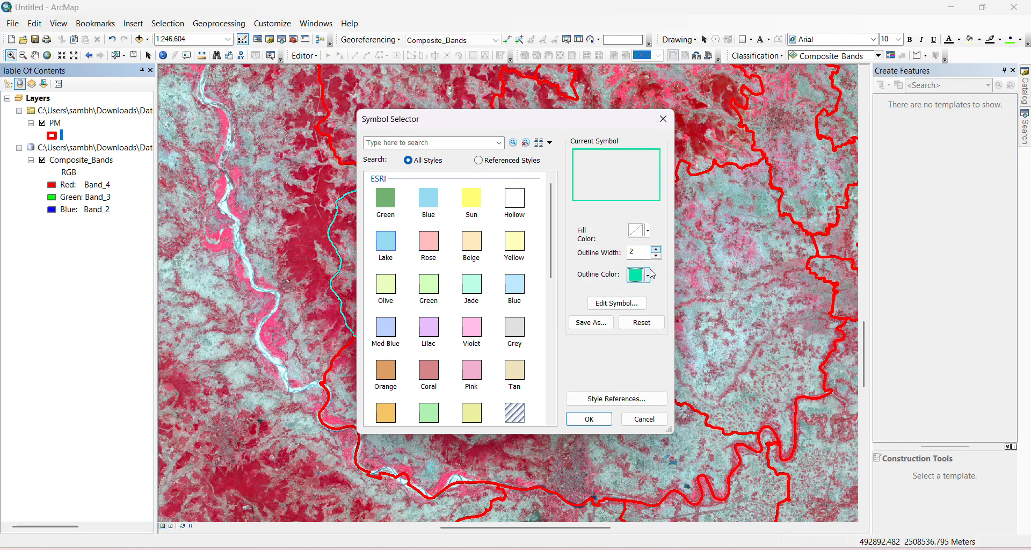
left_click(648, 275)
left_click(701, 348)
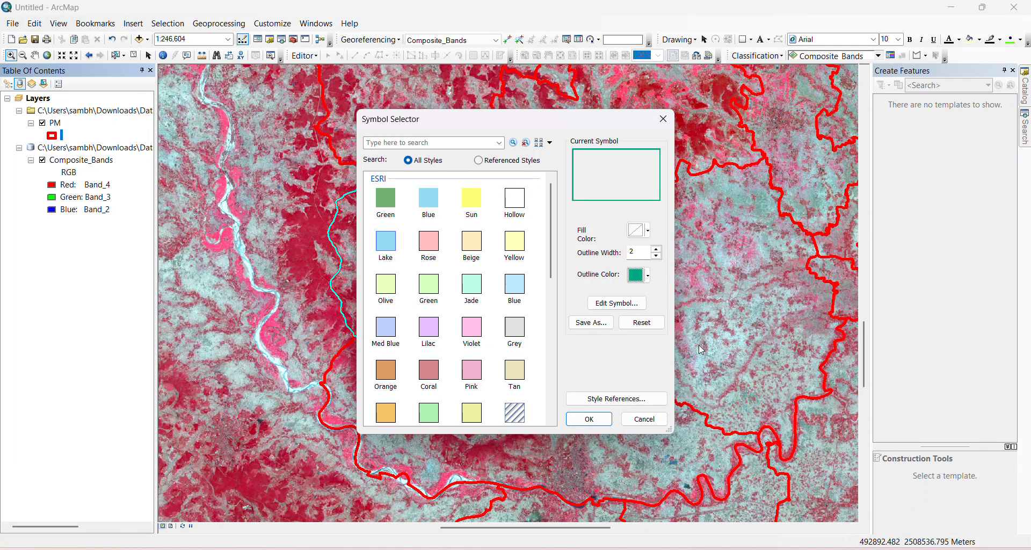
left_click(607, 419)
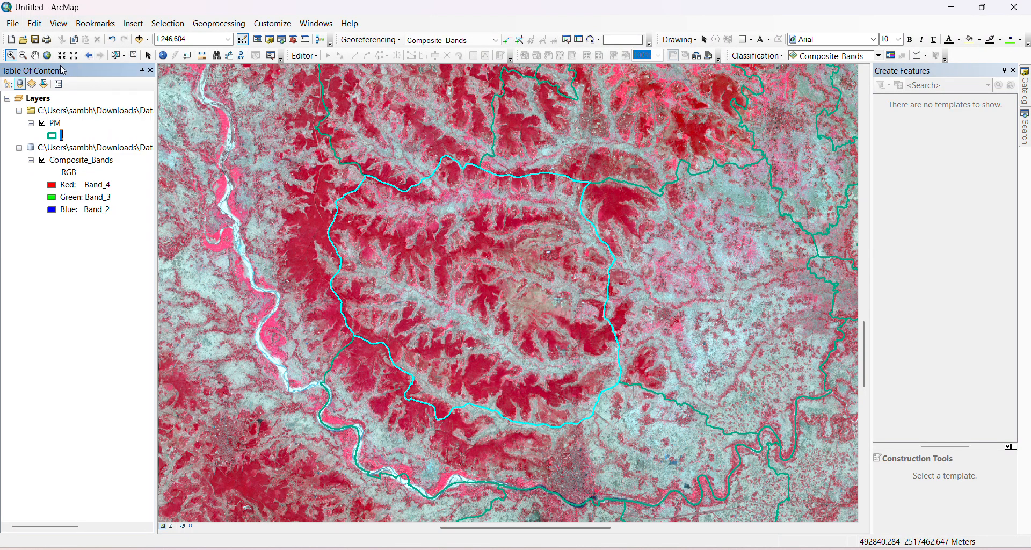
Step: Select the three adjoining PM polygons in the northwest of the boundary layer as the study area
left_click(47, 56)
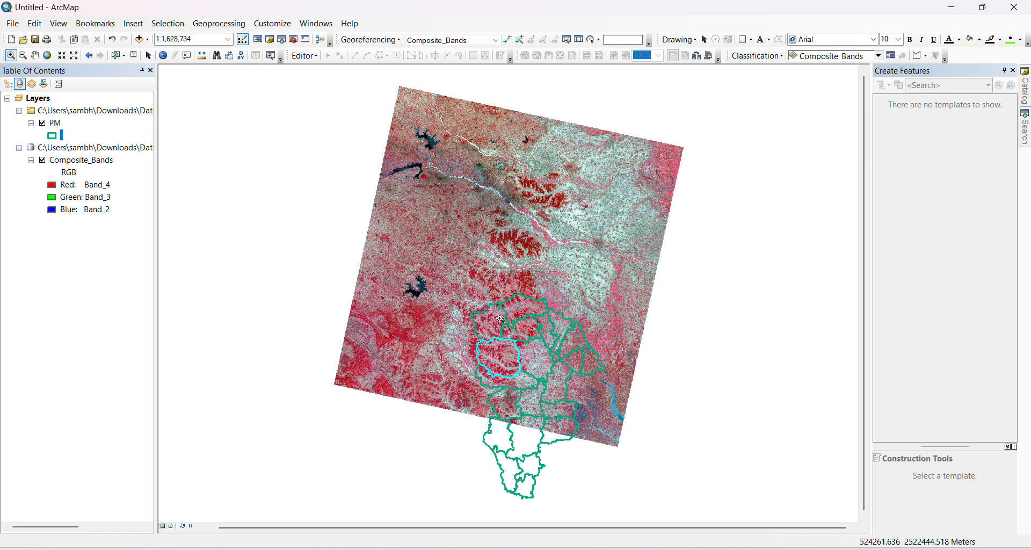
left_click(115, 56)
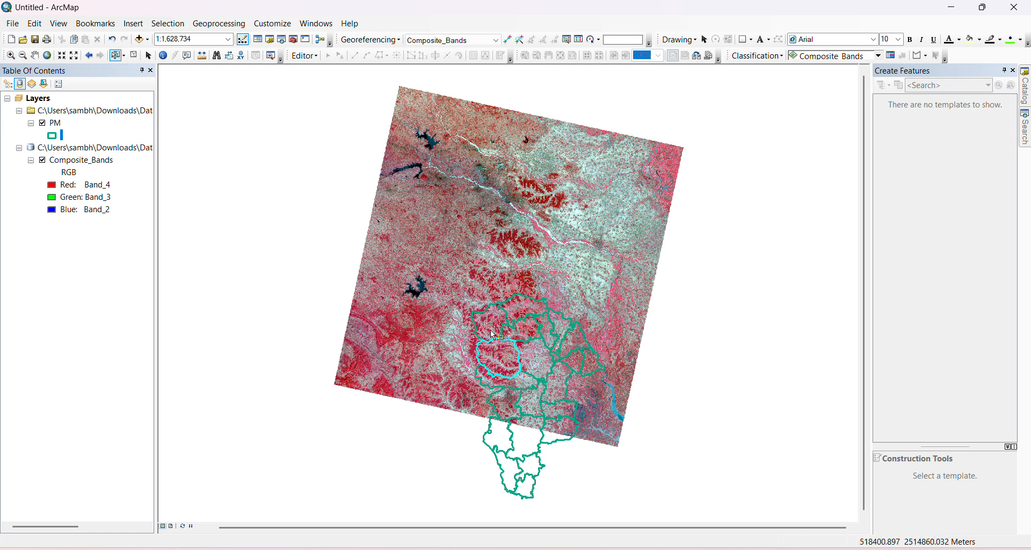
mouse_move(495, 332)
left_mouse_down()
mouse_move(515, 340)
mouse_move(509, 345)
left_mouse_up()
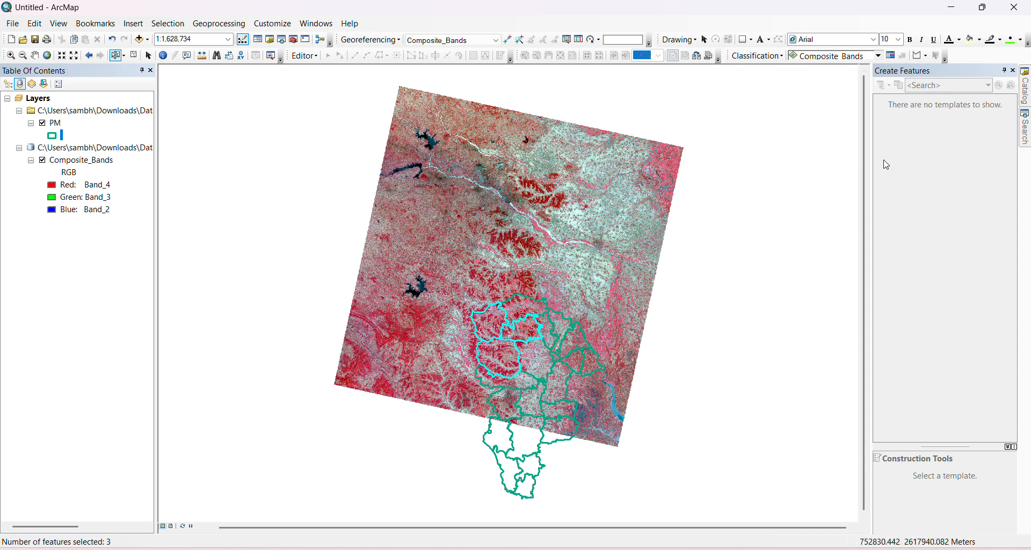
Step: Search the tools for "clip" and open the Clip (Data Management) tool
left_click(1027, 139)
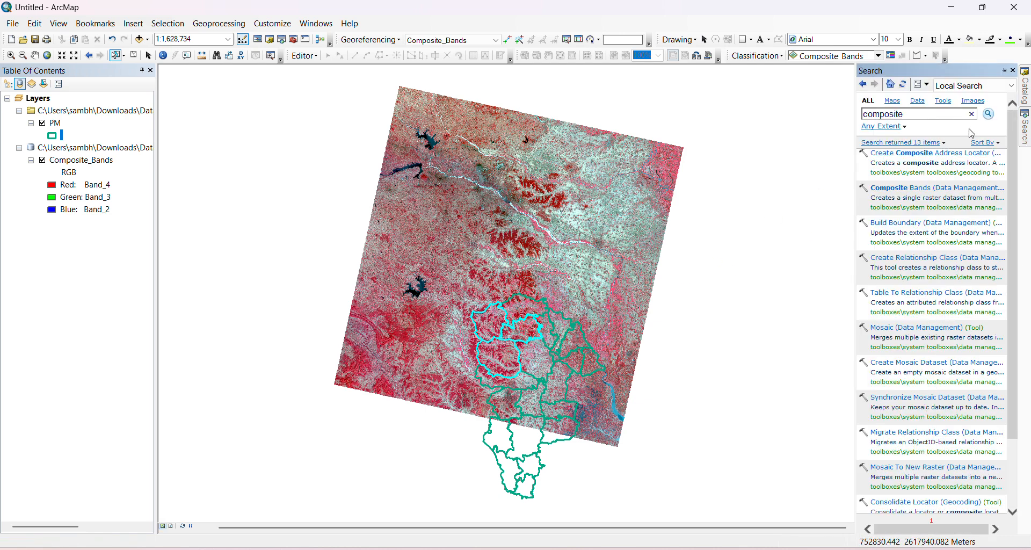
type("clip")
key("Return")
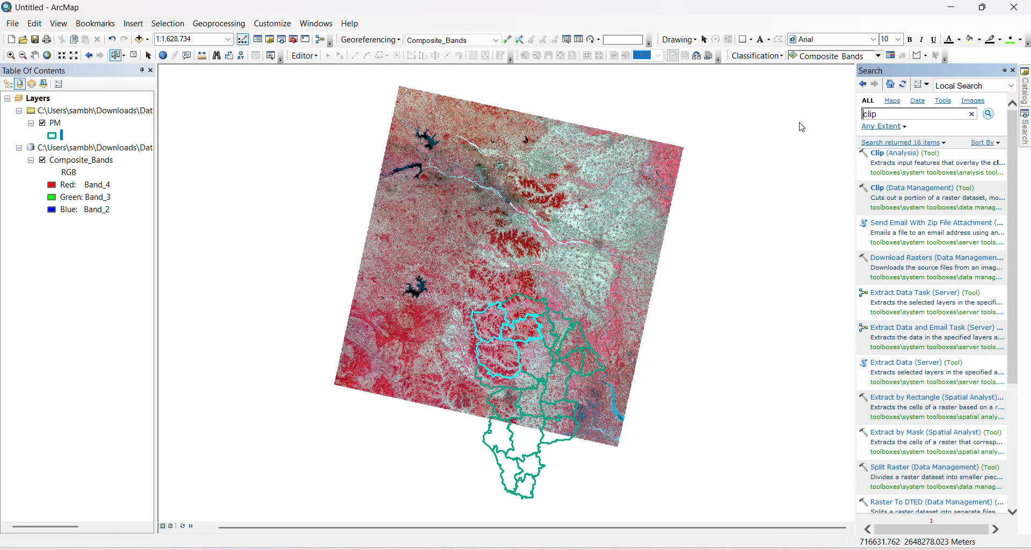
left_click(935, 192)
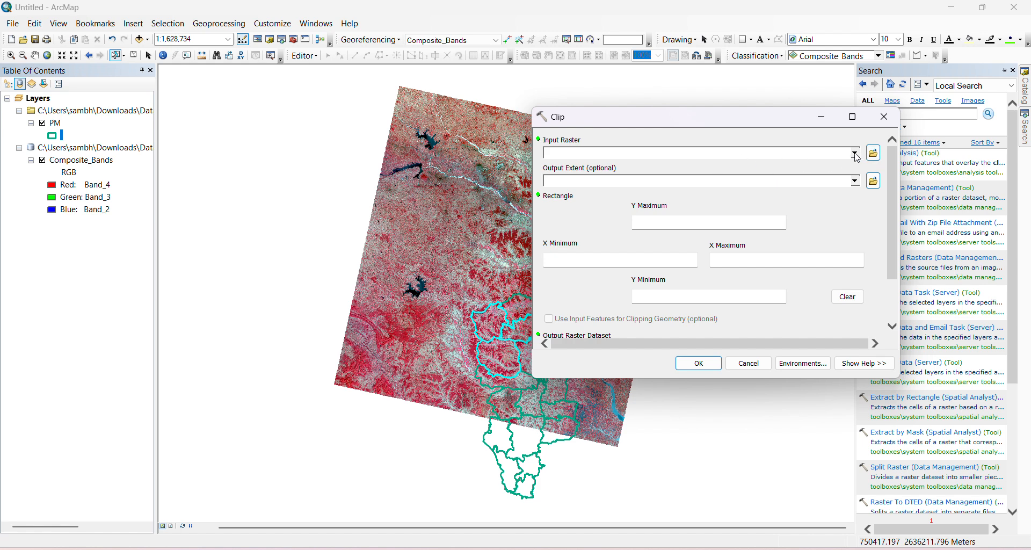
Step: Set Clip to cut Composite_Bands by the PM extent, using input features for clipping geometry and maintaining the clipping extent
left_click(855, 153)
left_click(618, 166)
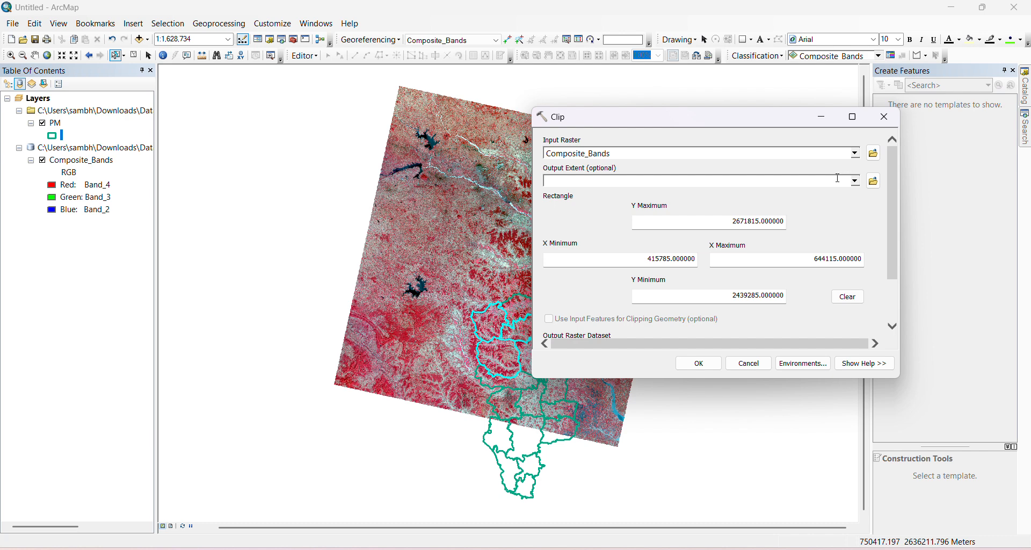
left_click(857, 182)
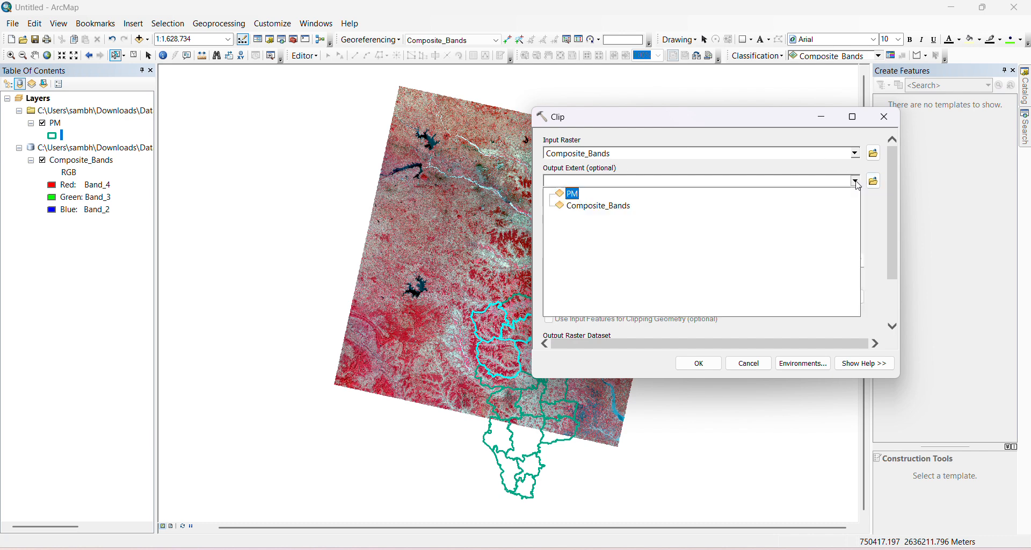
left_click(574, 194)
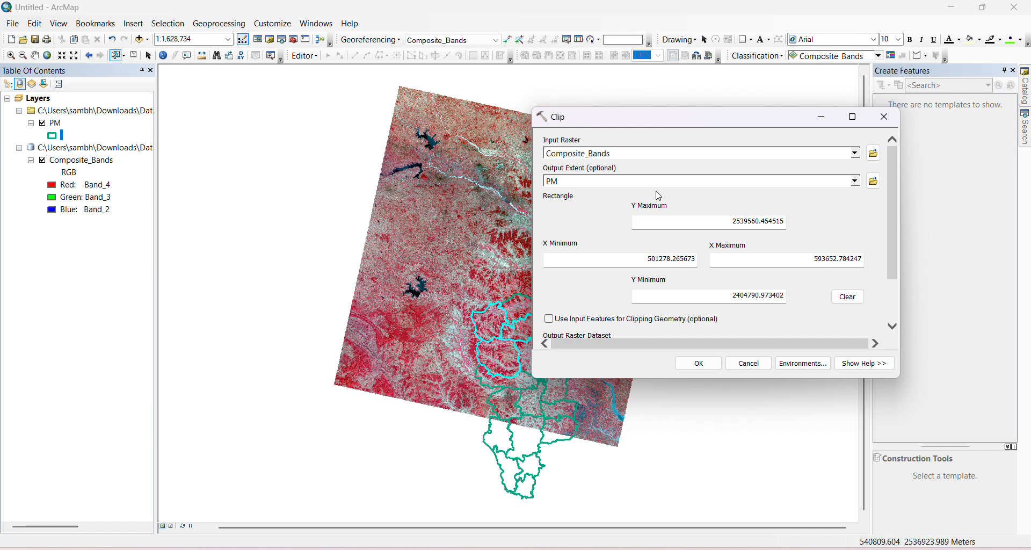
scroll(565, 277, "down", 3)
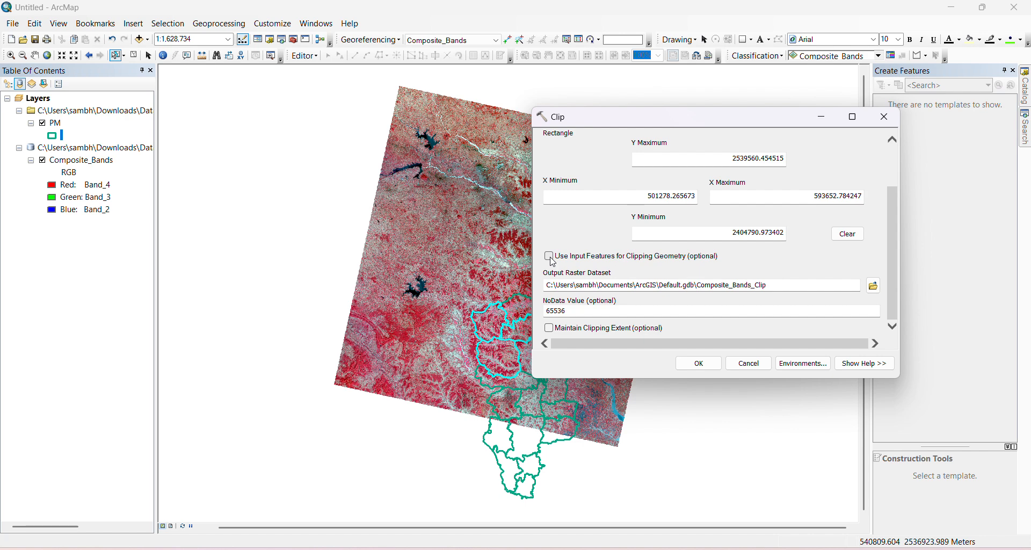
left_click(549, 256)
left_click(550, 329)
Step: Save the clip output as Studu_Area_Image in Composite Bands.gdb and run the tool
left_click(873, 290)
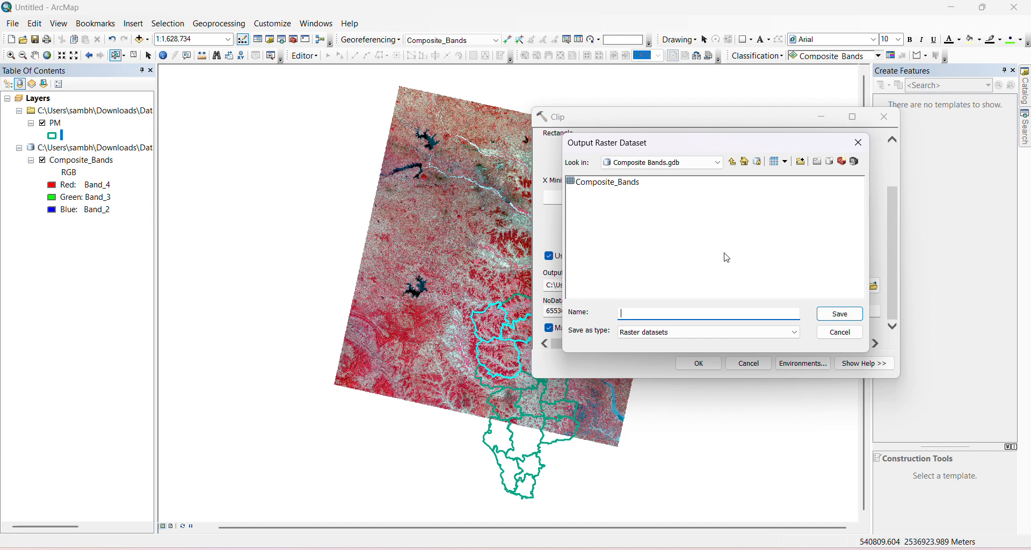
type("Studu_Area_Image")
left_click(839, 315)
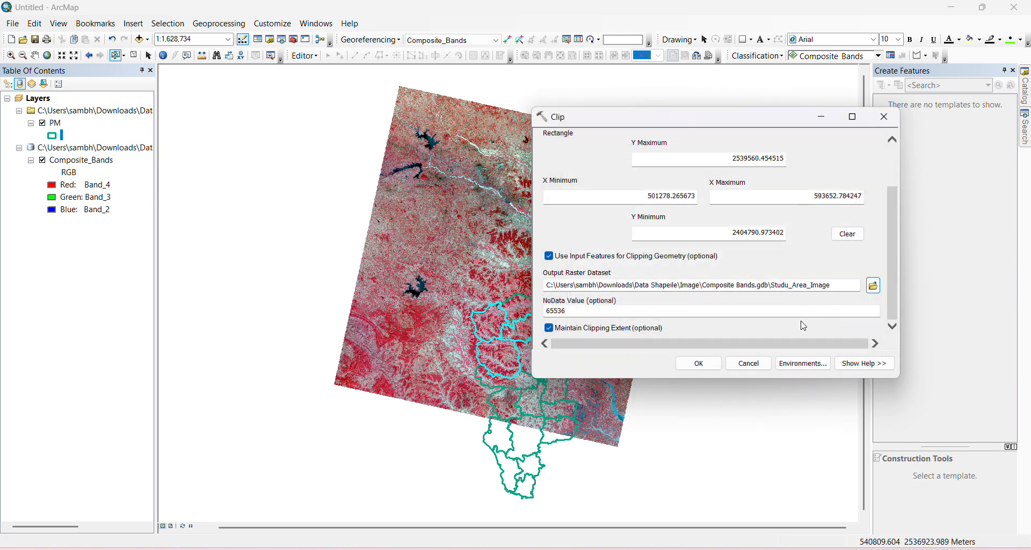
left_click(700, 364)
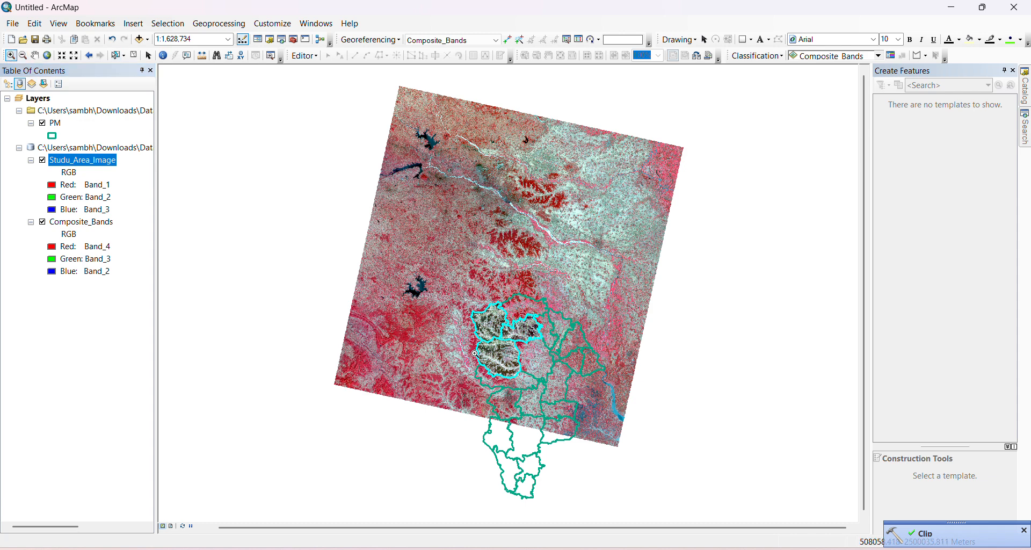
Step: Show only the clipped Studu_Area_Image by hiding the Composite_Bands and PM layers
left_click_drag(460, 299, 556, 381)
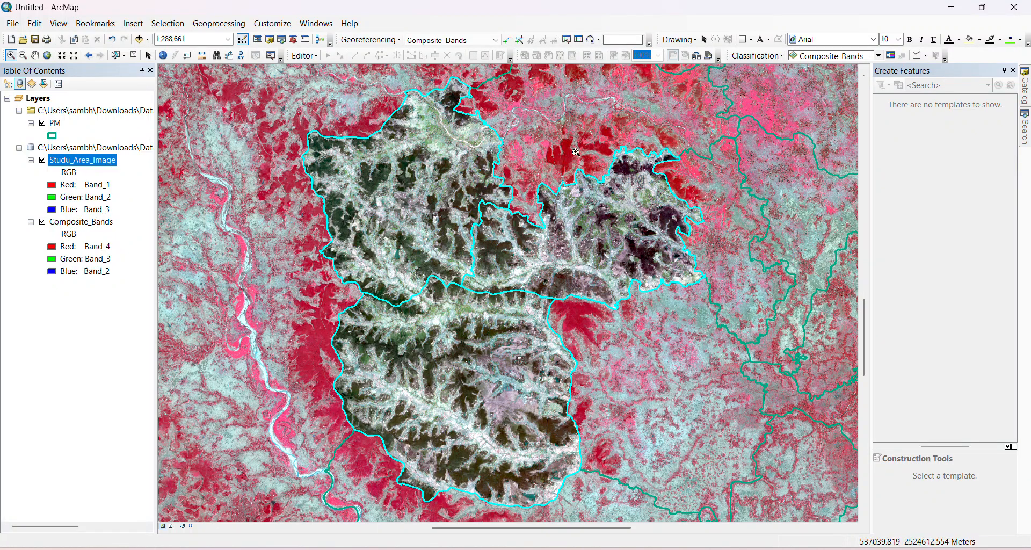
left_click(43, 223)
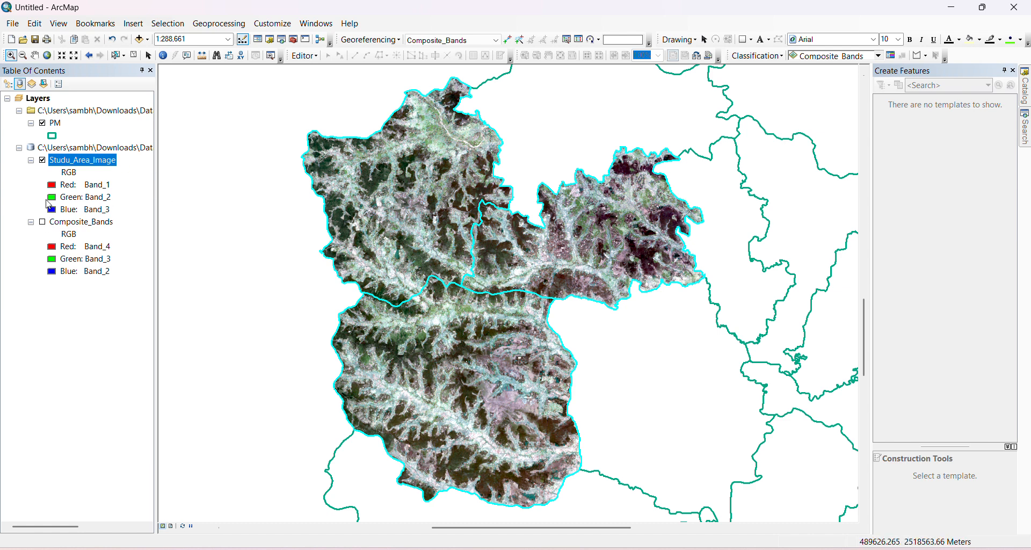
left_click(42, 123)
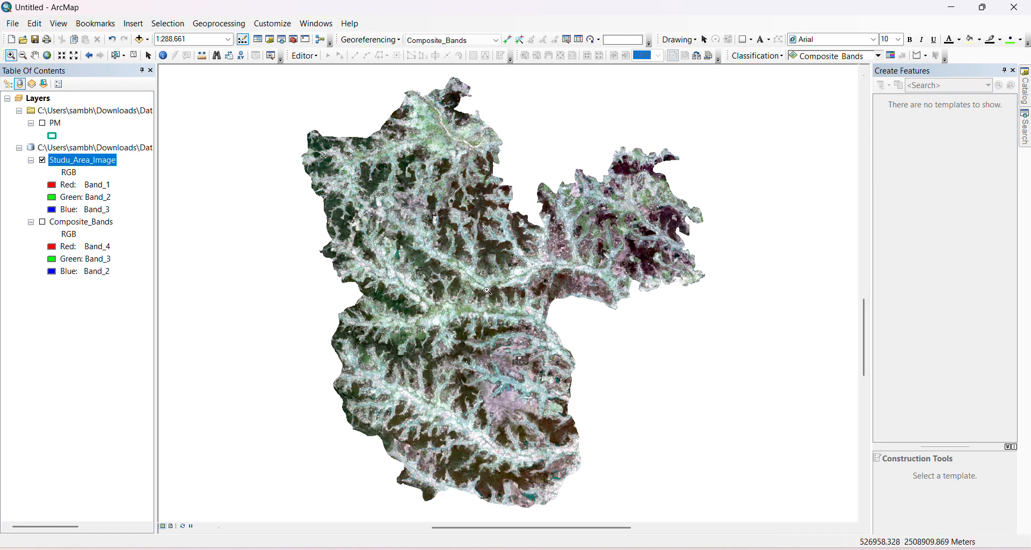
Step: Set the Studu_Area_Image RGB composite to Band_4 for red, Band_3 for green and Band_2 for blue
double_click(99, 162)
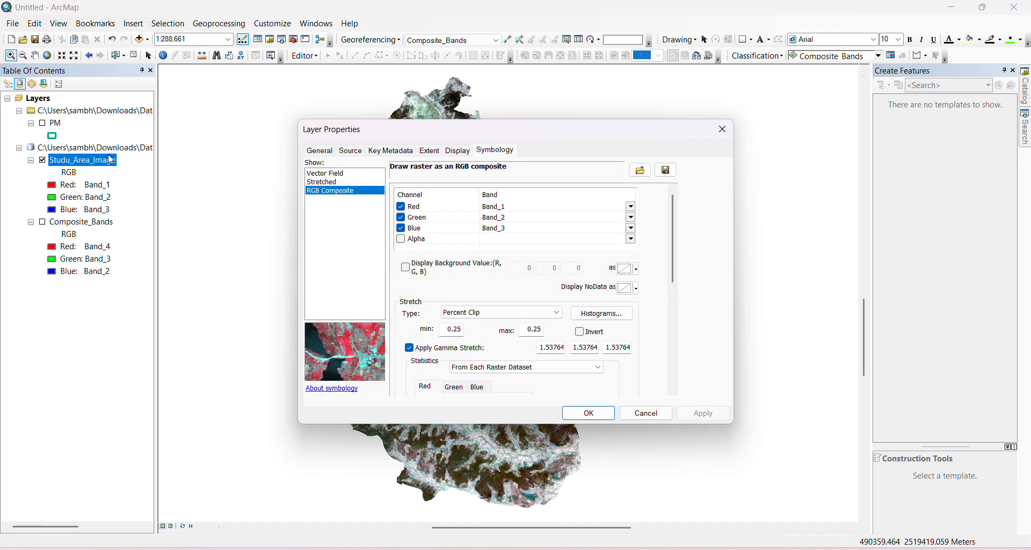
left_click(508, 208)
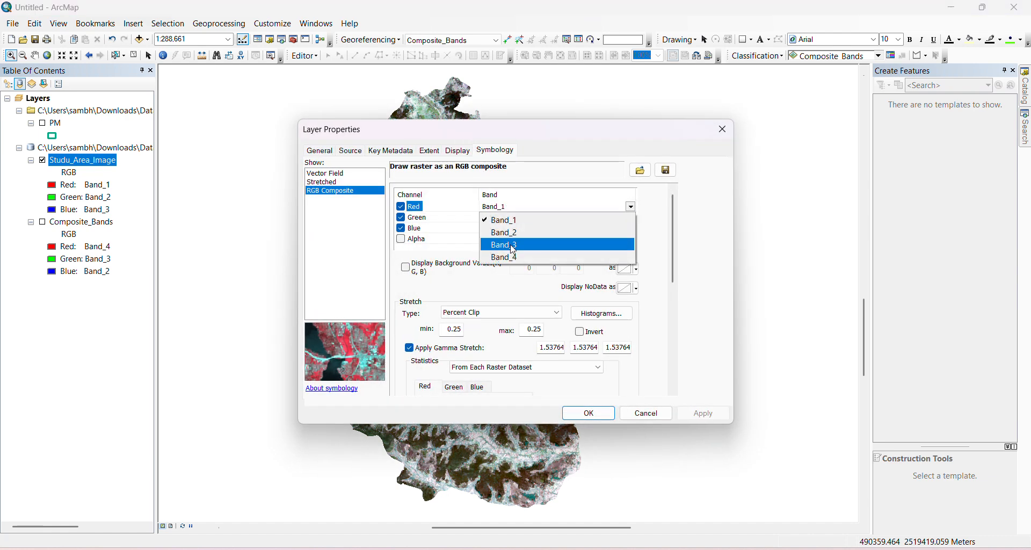
left_click(505, 258)
left_click(506, 219)
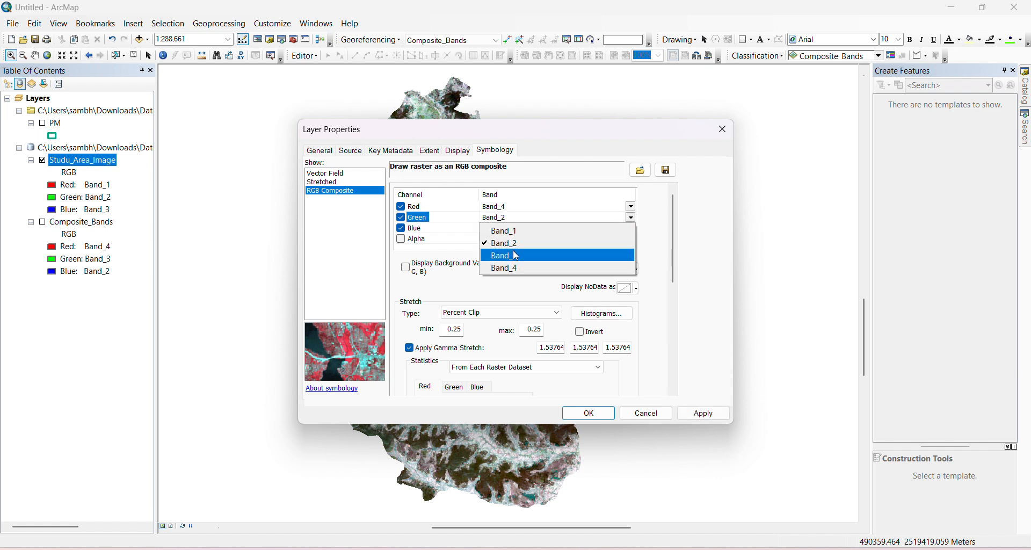
left_click(505, 255)
left_click(502, 230)
left_click(504, 254)
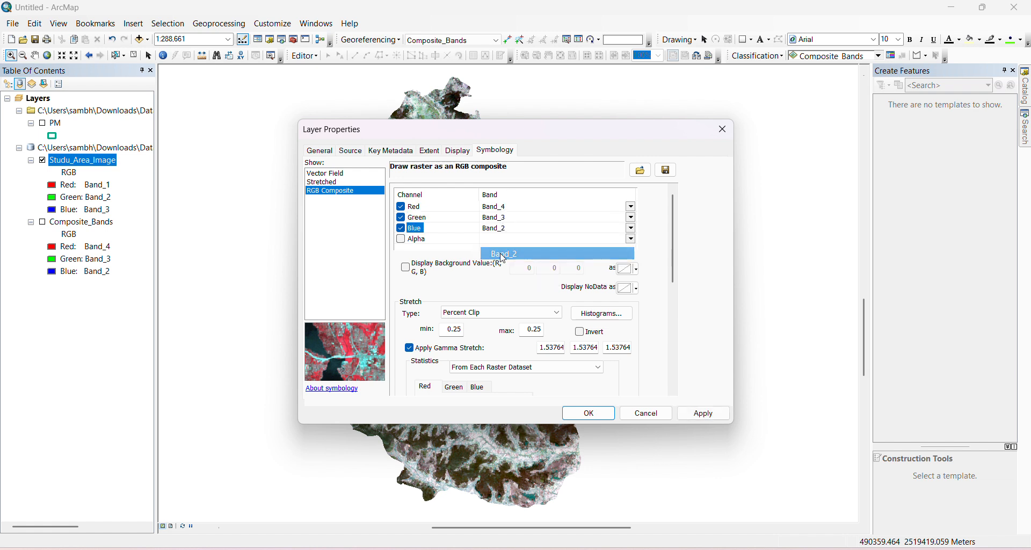
left_click(589, 414)
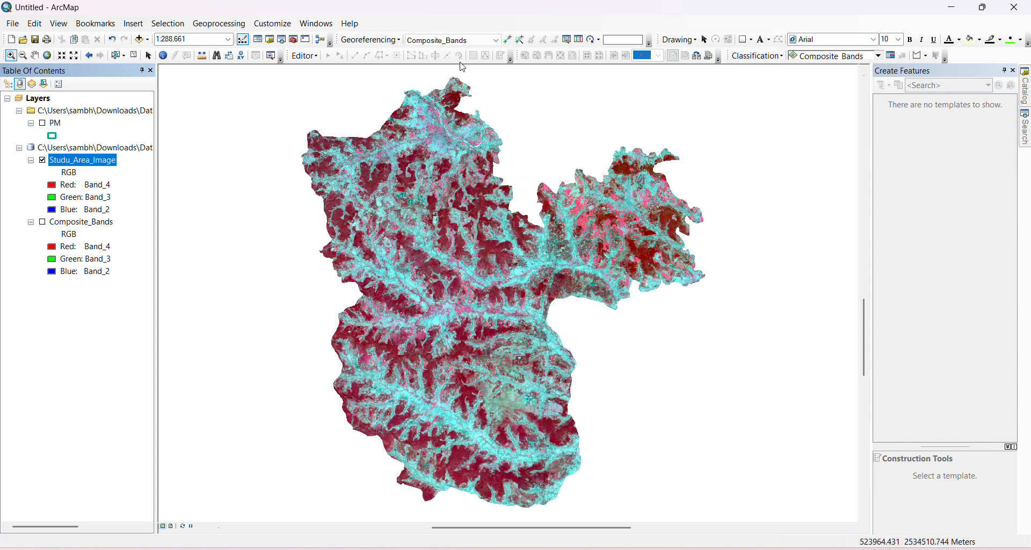
Step: Hide the Image Classification toolbar and display it again
right_click(673, 22)
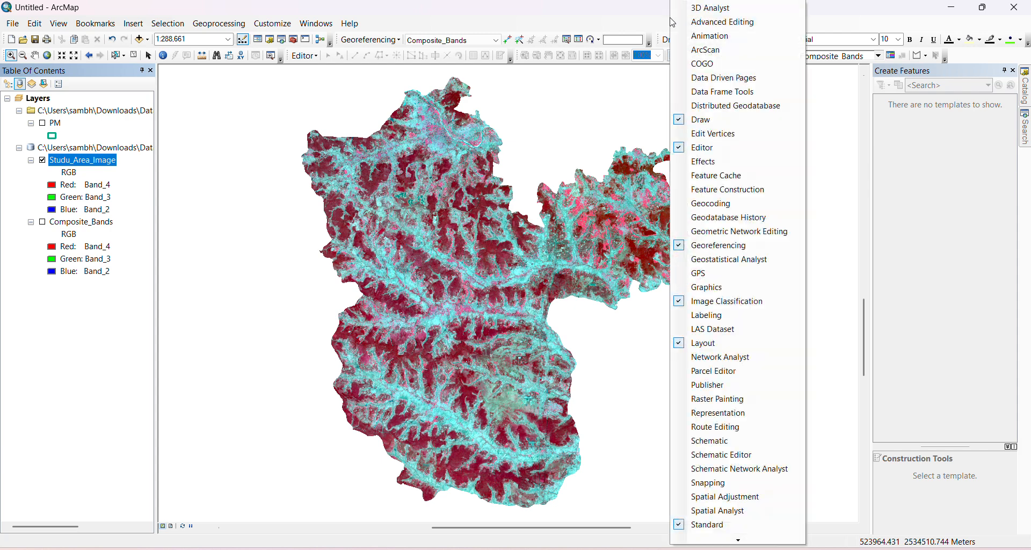
left_click(654, 19)
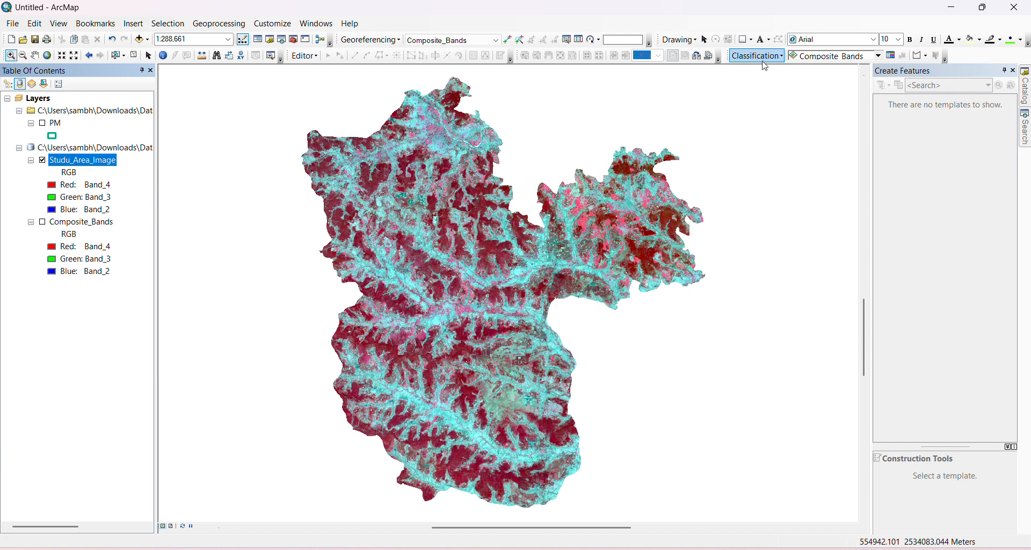
right_click(698, 18)
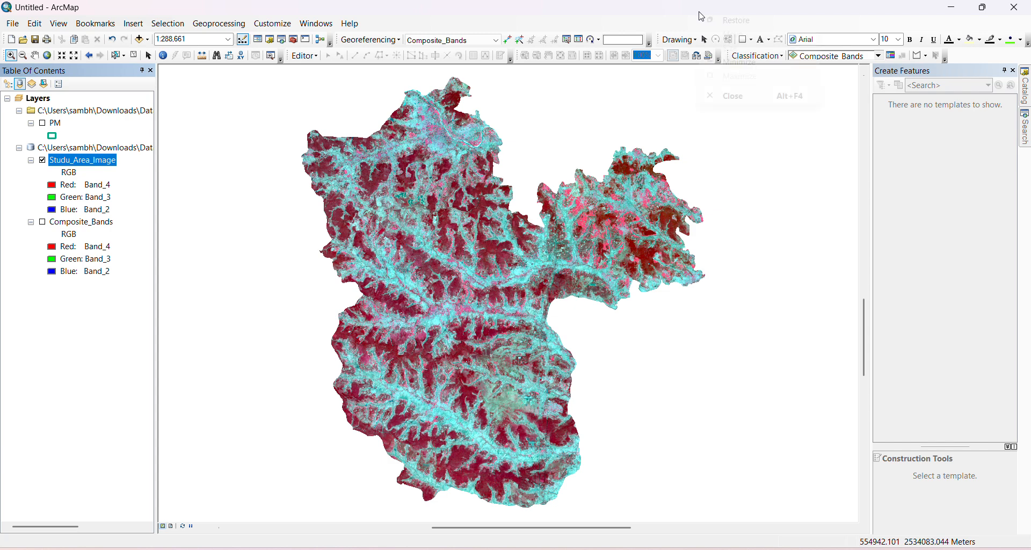
right_click(690, 25)
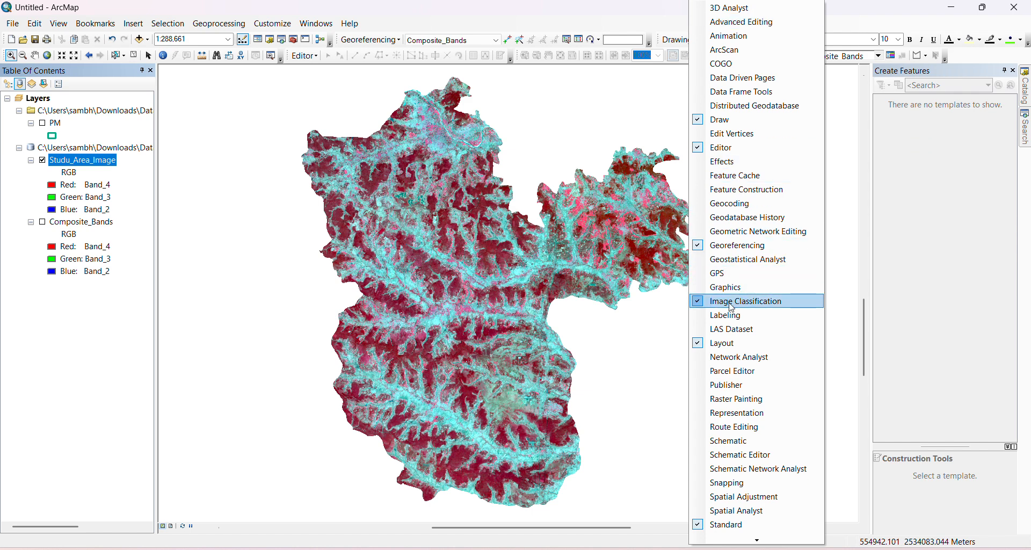
left_click(709, 302)
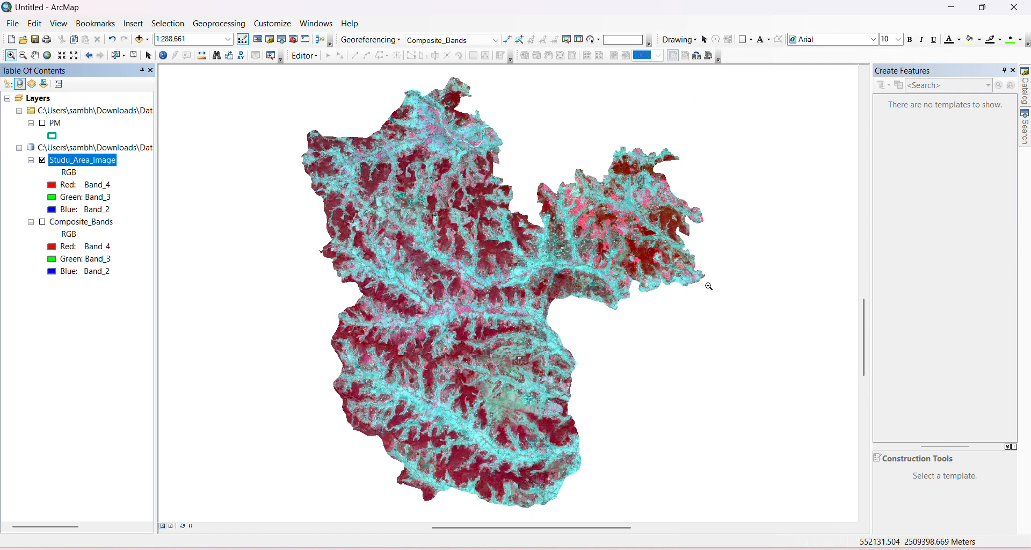
right_click(730, 25)
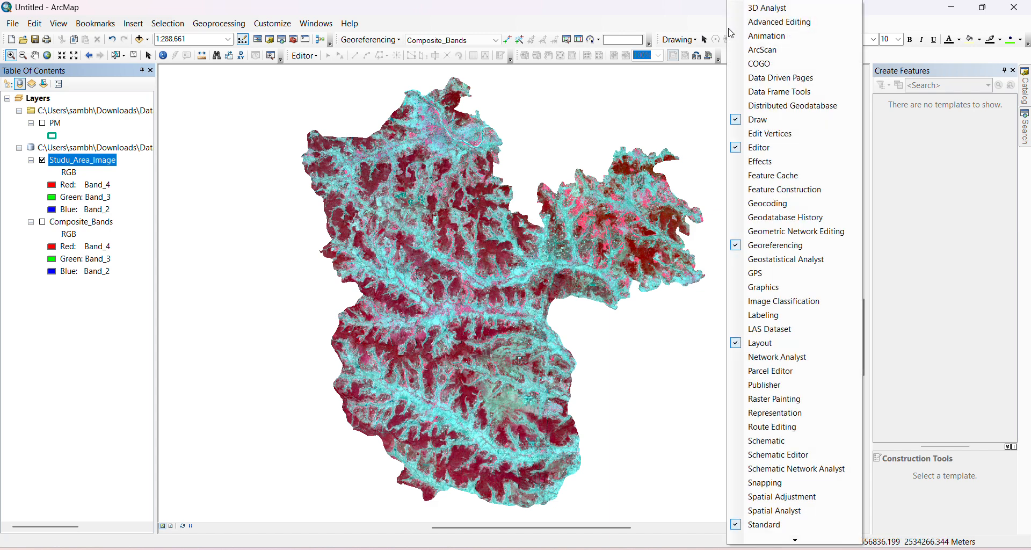
left_click(795, 300)
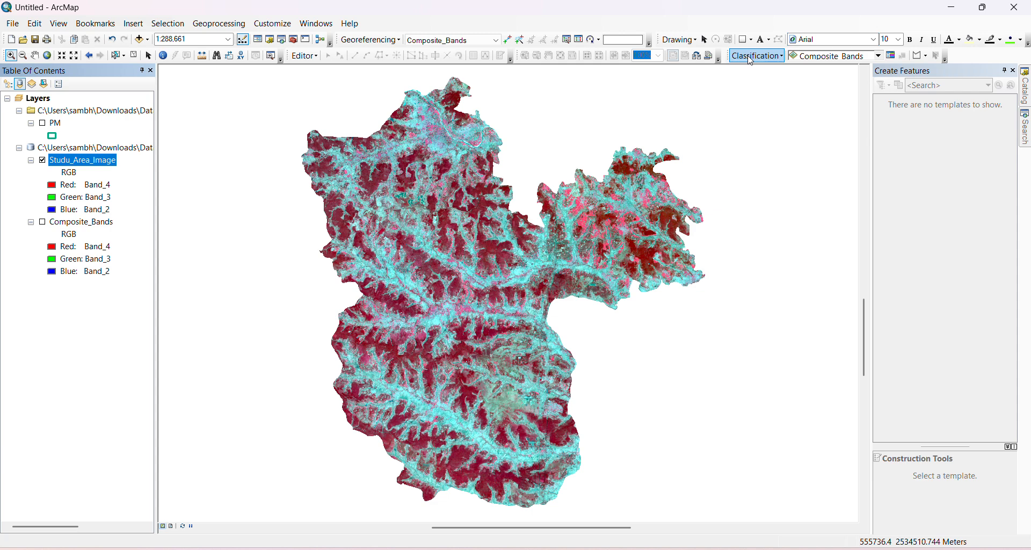
Step: Remove the Composite_Bands layer from the map and use Studu_Area_Image as the image classification layer
left_click(879, 56)
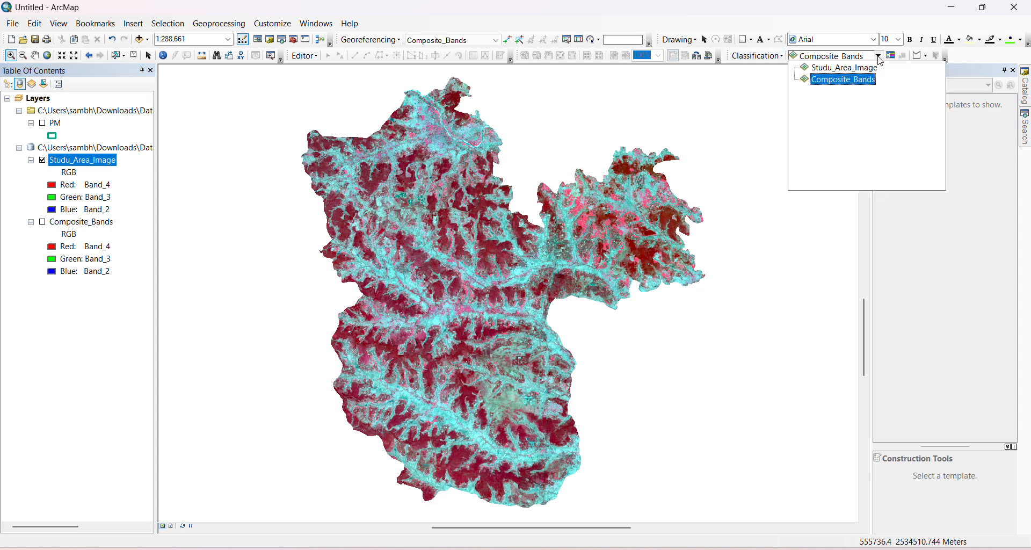
left_click(846, 80)
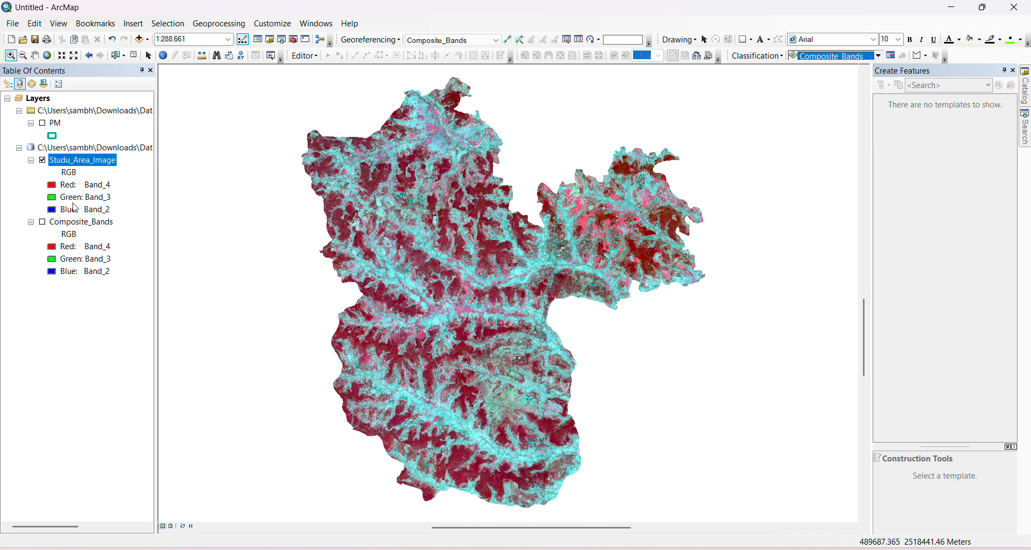
left_click(77, 225)
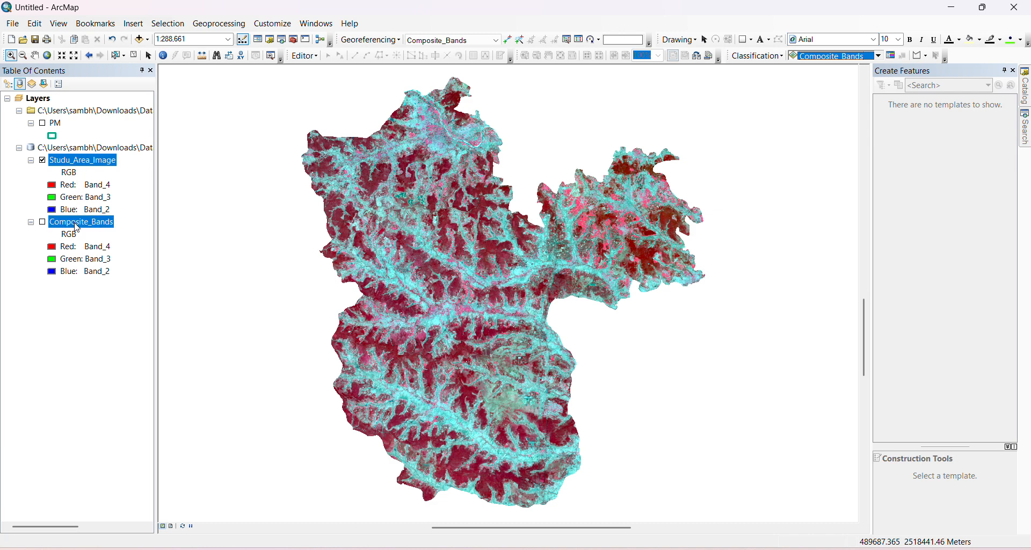
right_click(76, 228)
left_click(89, 246)
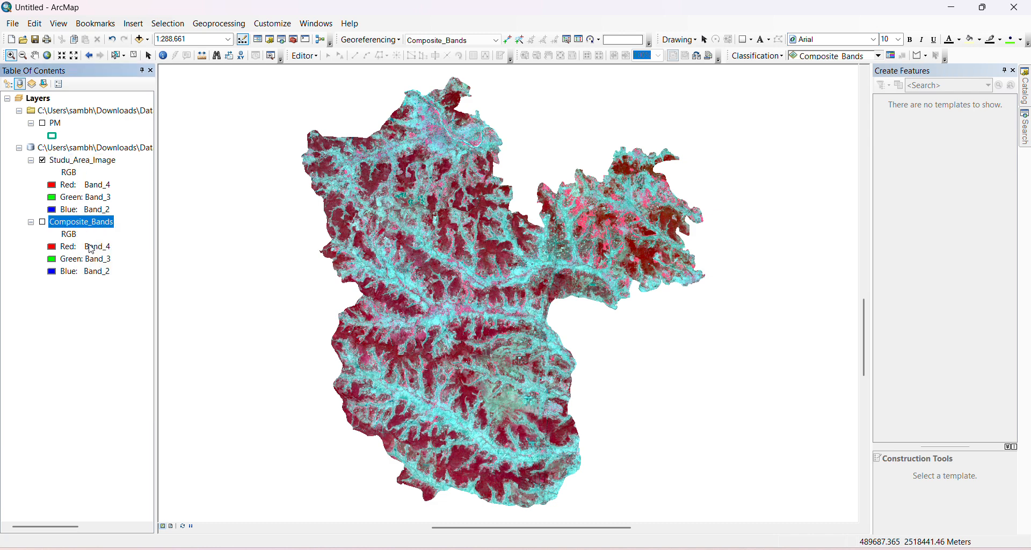
left_click(880, 56)
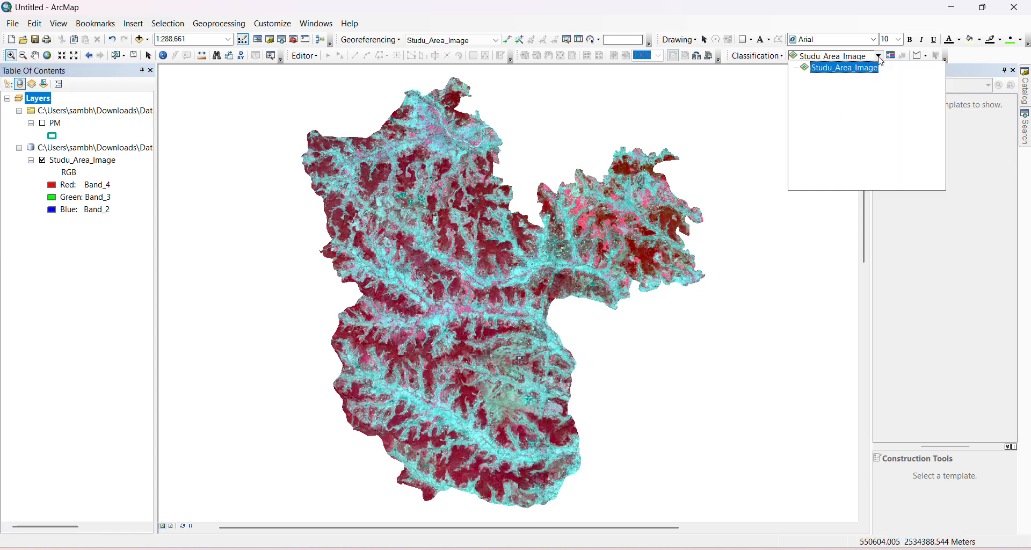
left_click(880, 56)
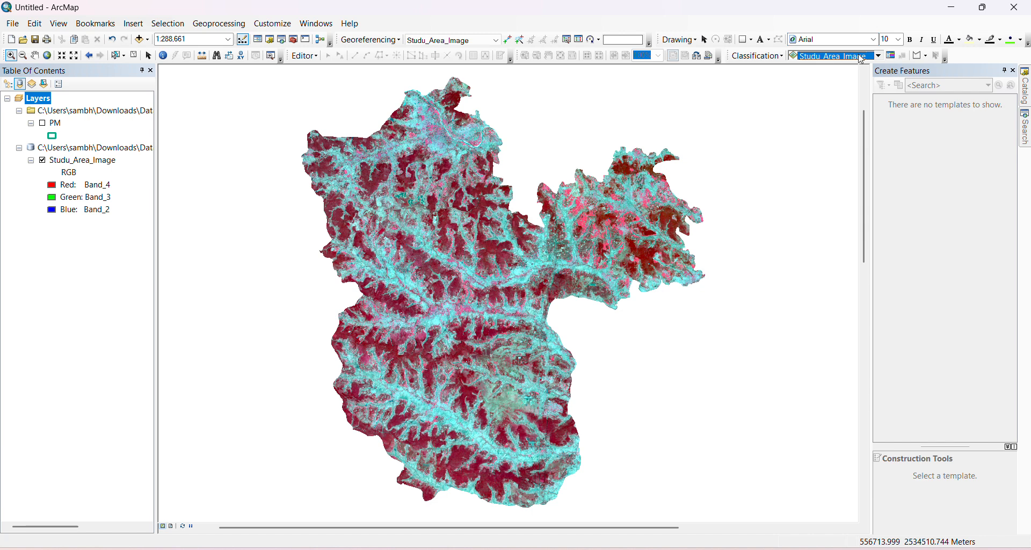
left_click(878, 56)
left_click(878, 64)
Step: Check in the list of extensions whether Spatial Analyst is enabled
left_click(170, 29)
left_click(172, 28)
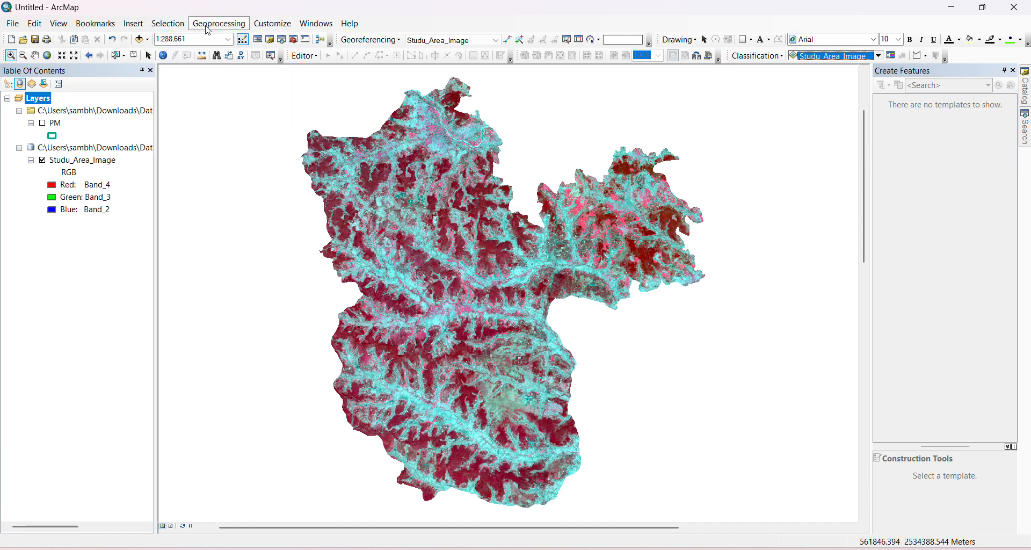
left_click(238, 23)
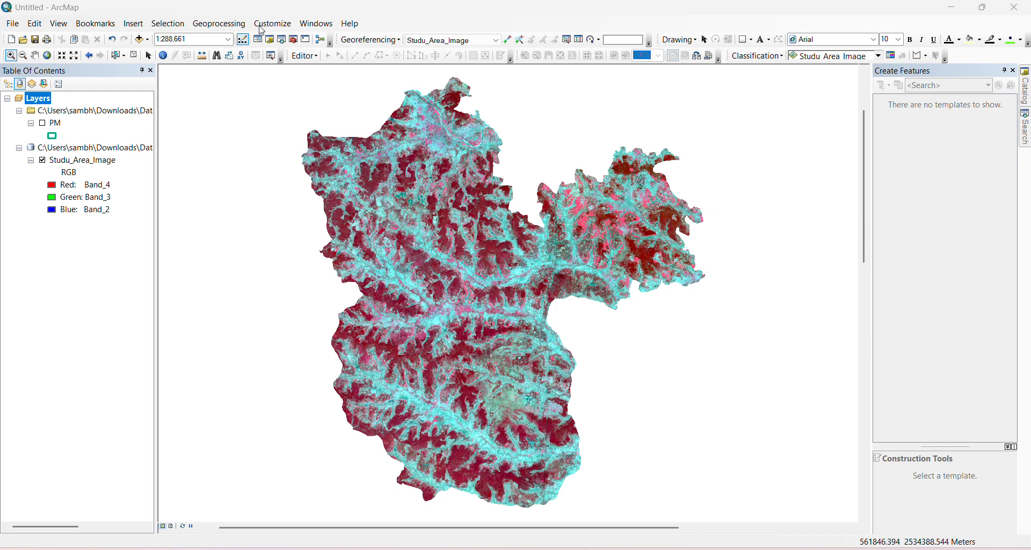
left_click(276, 26)
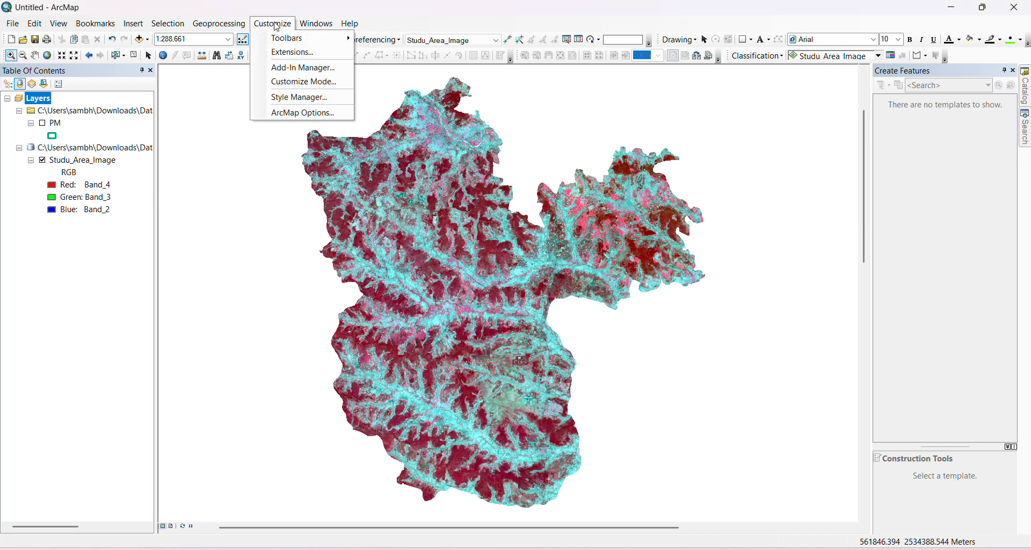
left_click(332, 57)
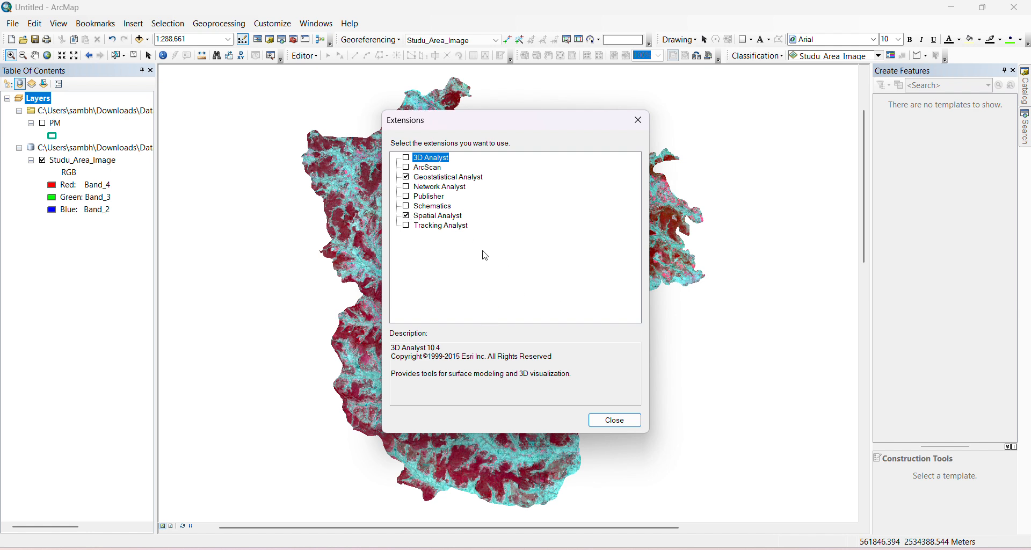
left_click(617, 421)
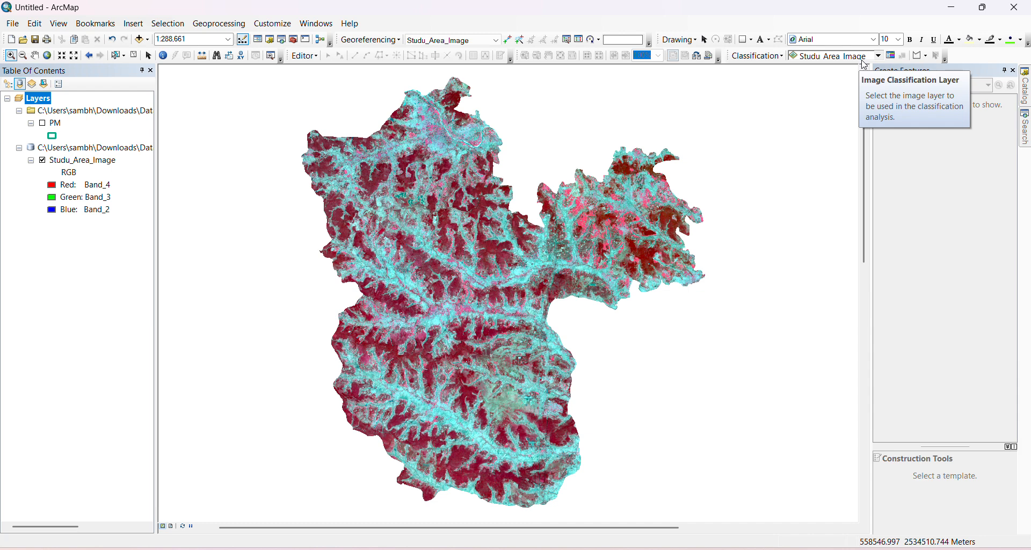
Step: Open the Training Sample Manager for Studu_Area_Image and place its window clear of the image
left_click(878, 56)
left_click(879, 57)
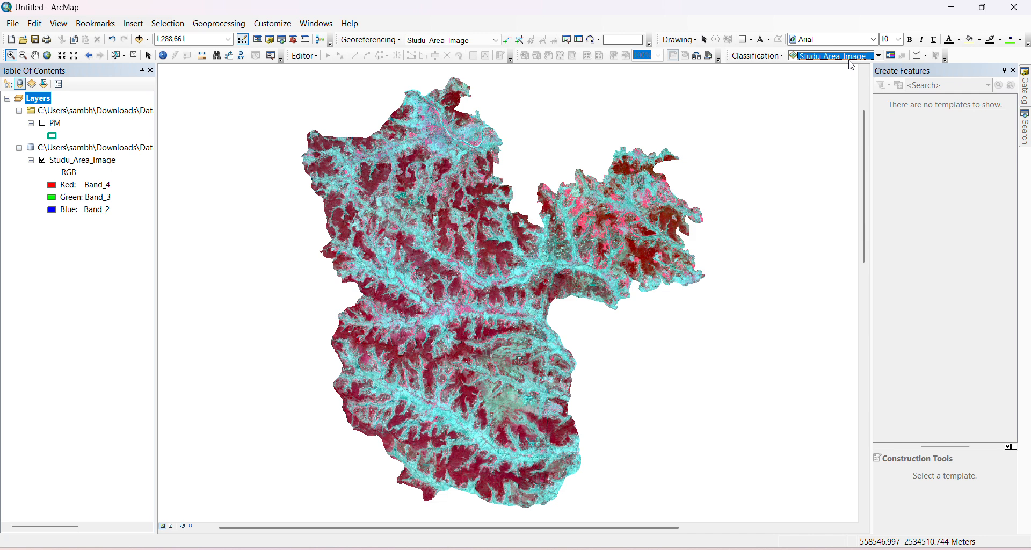
left_click(894, 57)
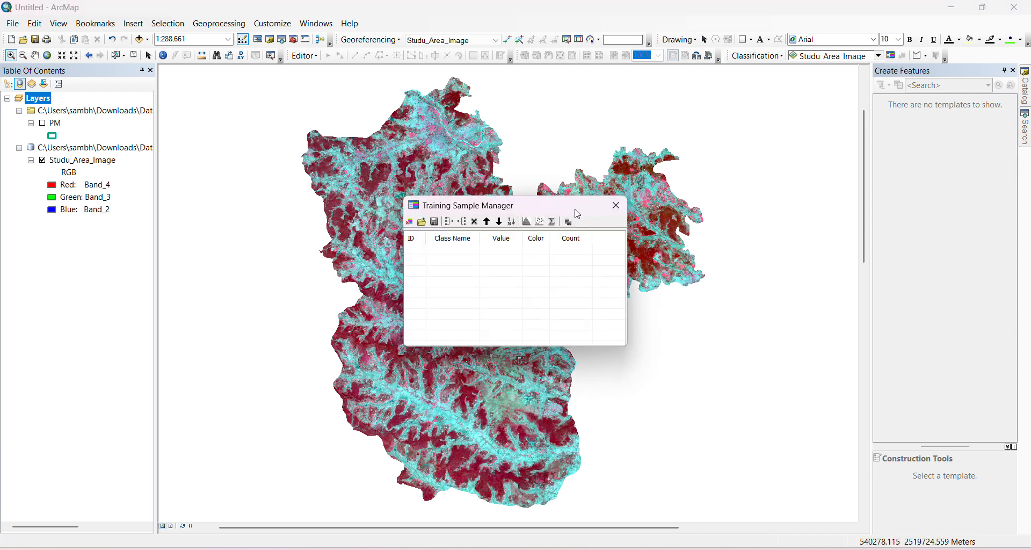
left_click_drag(544, 212, 875, 152)
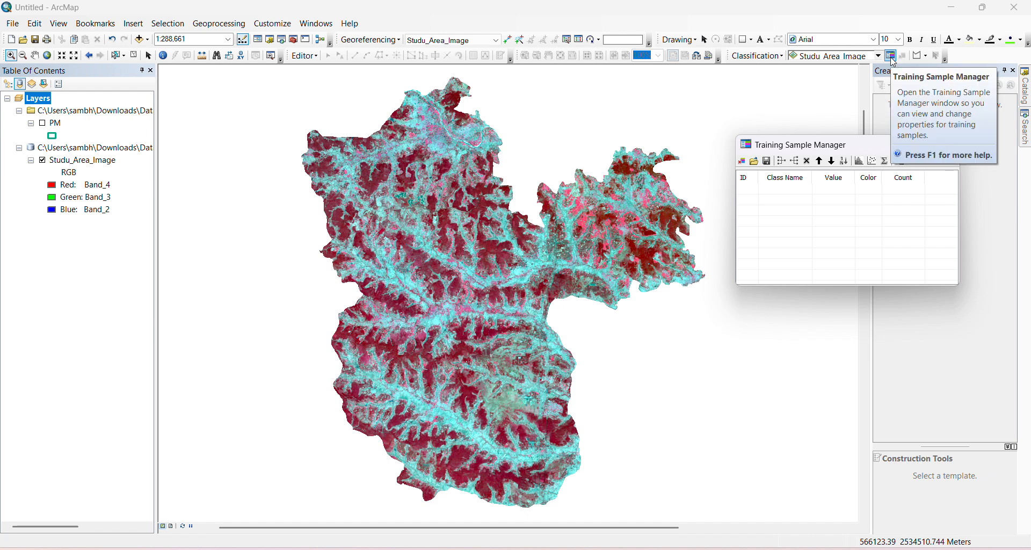
Step: Draw a polygon training sample of about 105 pixels over the dark red vegetation near the centre of the study area
left_click(923, 58)
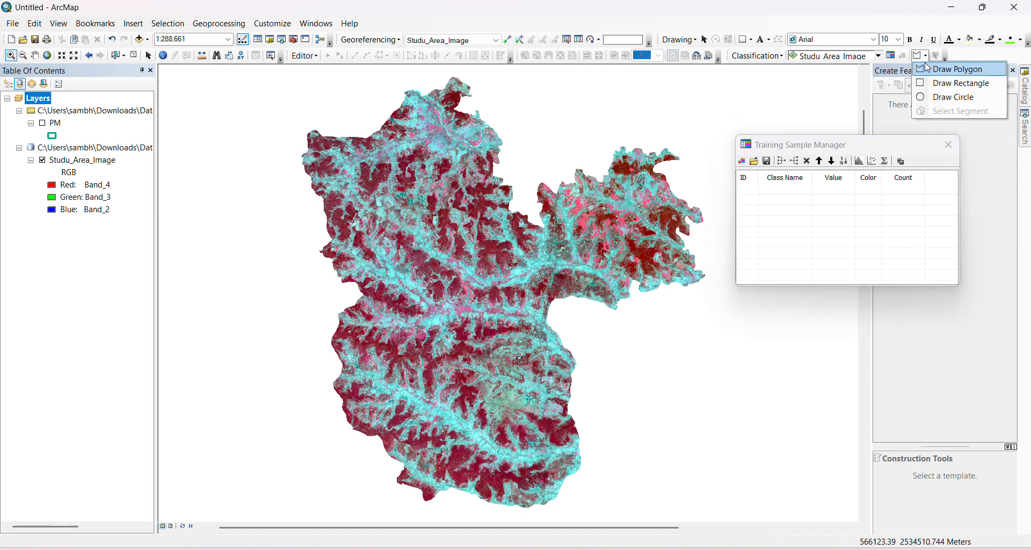
left_click(918, 60)
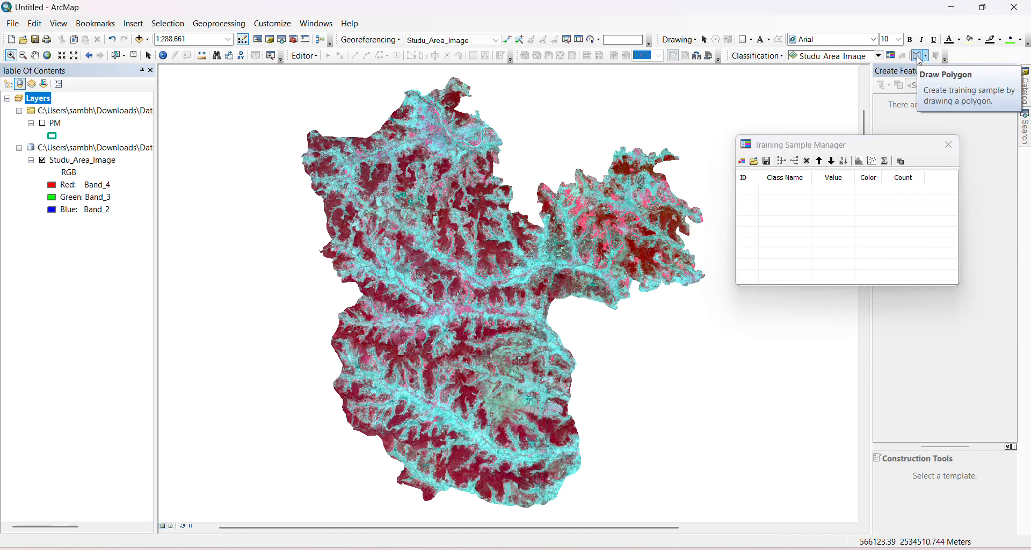
left_click(921, 58)
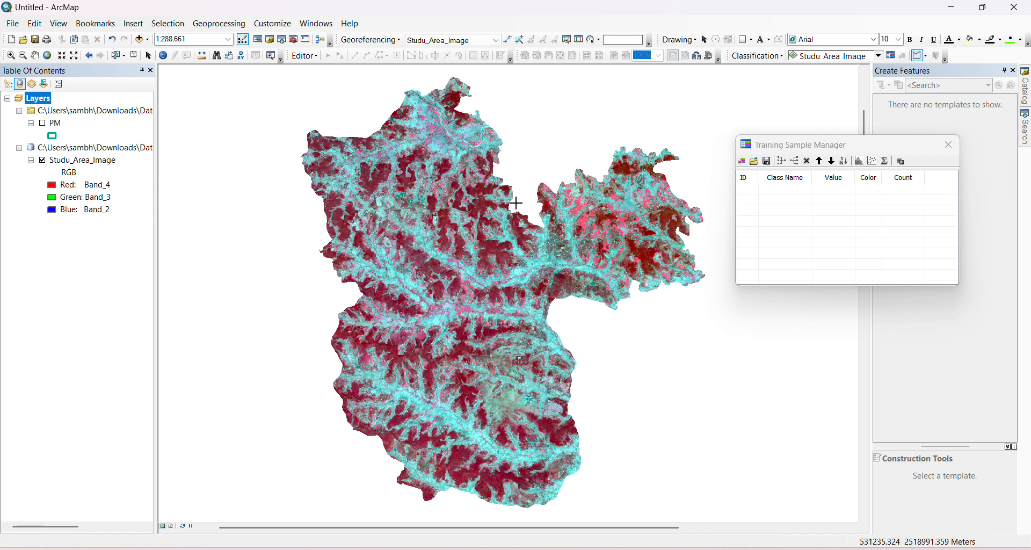
scroll(495, 259, "up", 1)
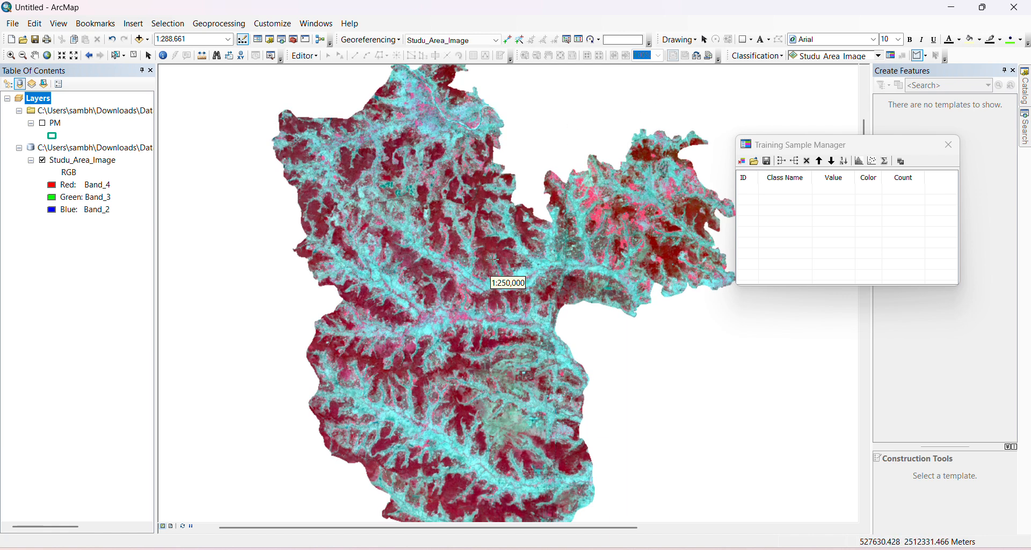
scroll(494, 259, "up", 2)
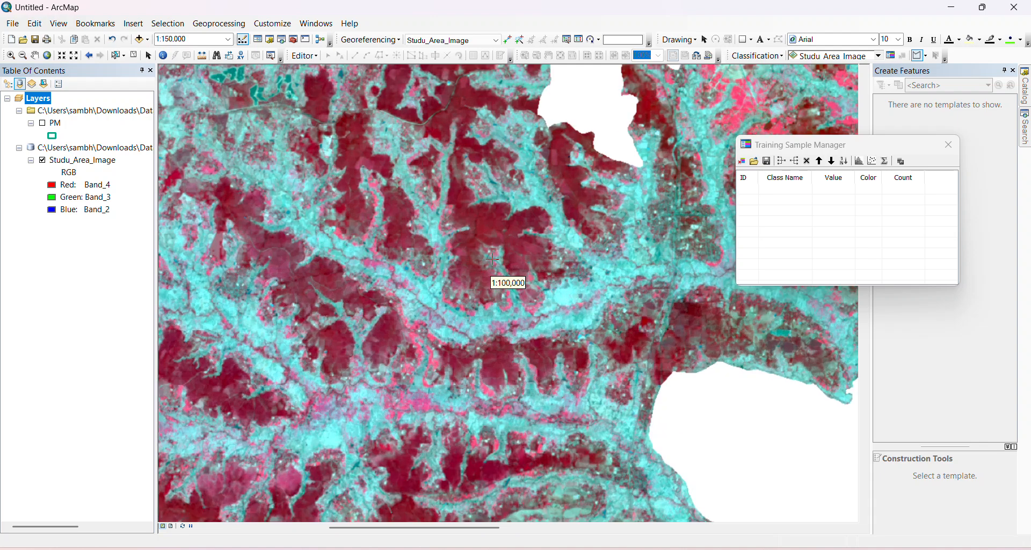
scroll(492, 259, "up", 1)
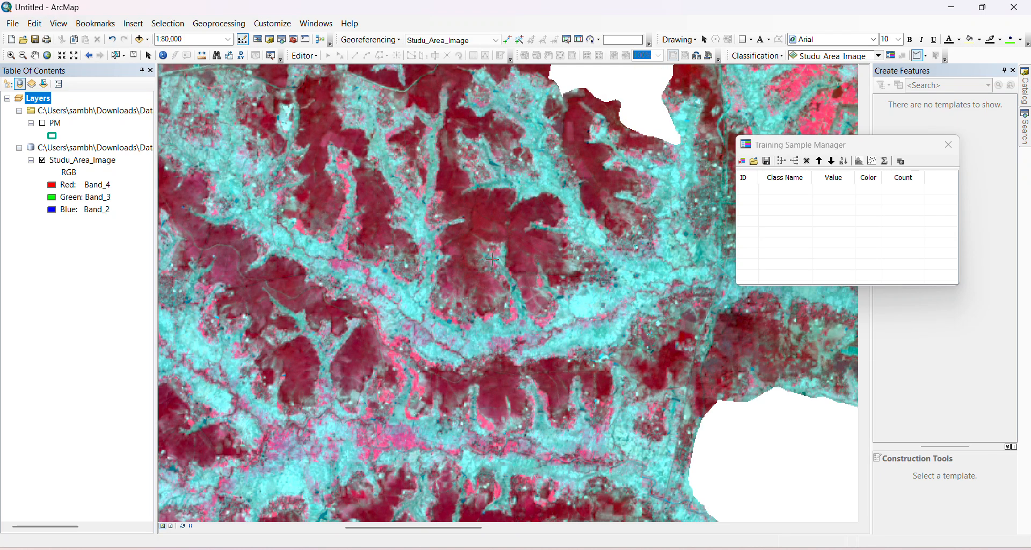
scroll(493, 258, "up", 2)
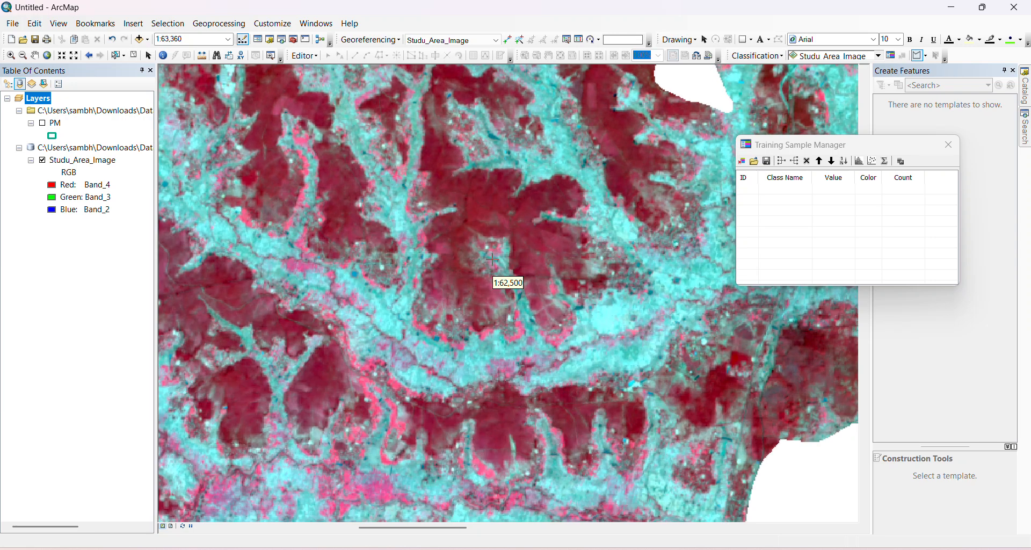
scroll(493, 259, "up", 1)
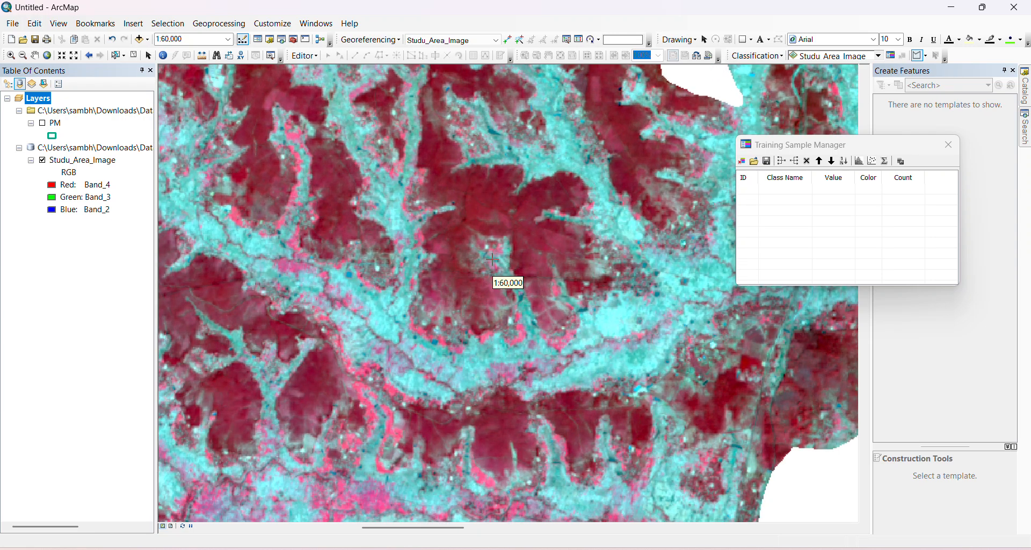
scroll(493, 259, "up", 1)
scroll(492, 259, "up", 1)
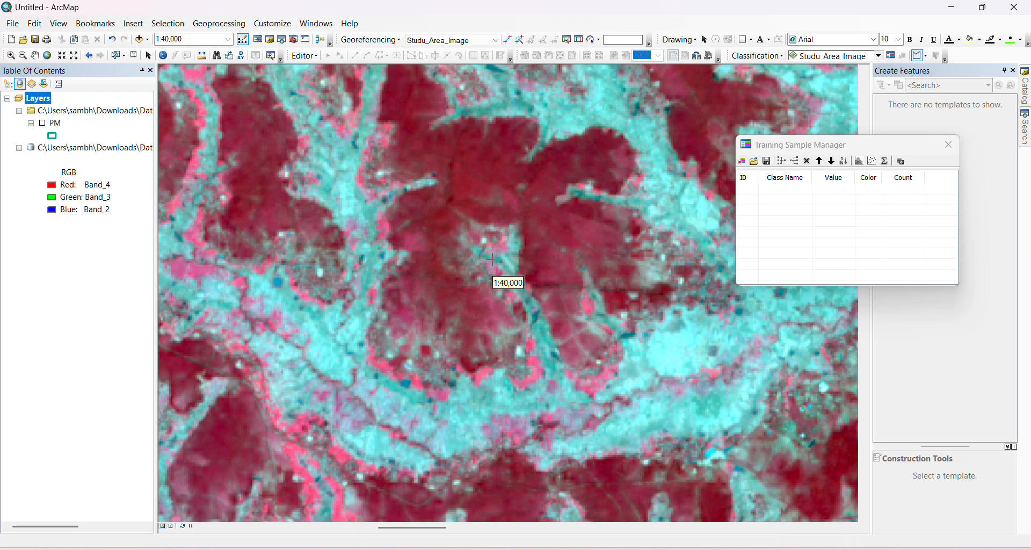
left_click(496, 177)
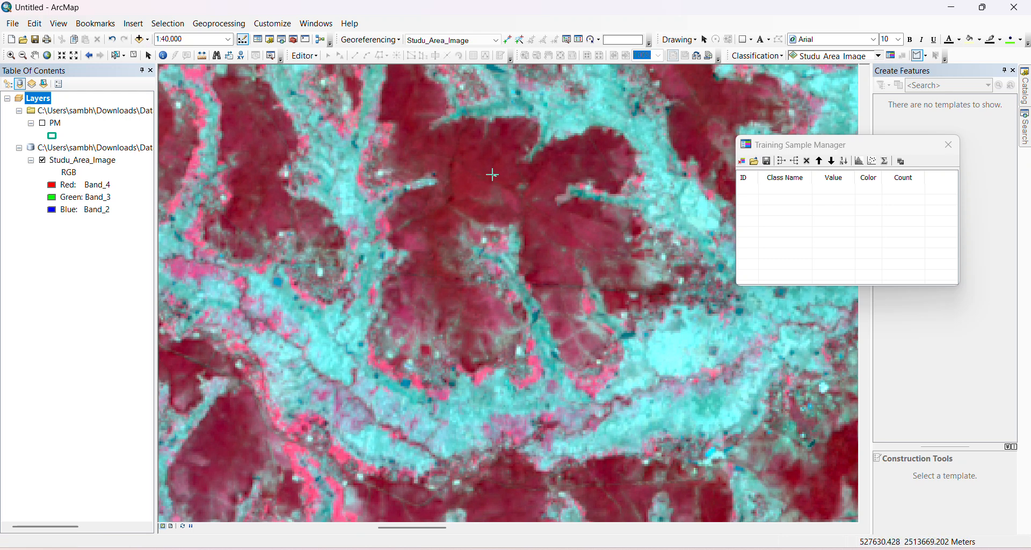
left_click(474, 160)
left_click(489, 153)
double_click(499, 170)
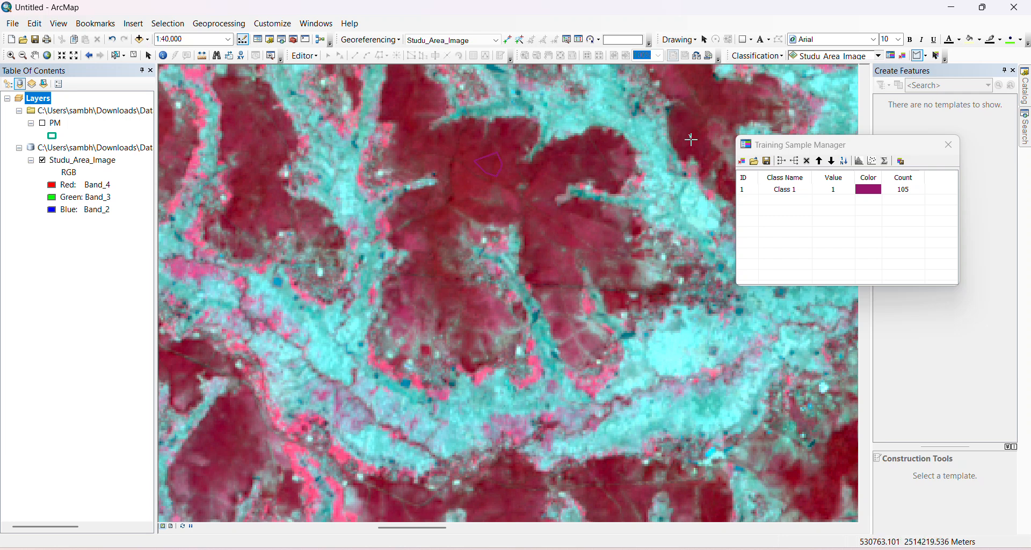
Step: Draw two more vegetation polygons over dark red areas, about 18 pixels to the northeast and about 49 pixels farther south
left_click_drag(690, 138, 682, 135)
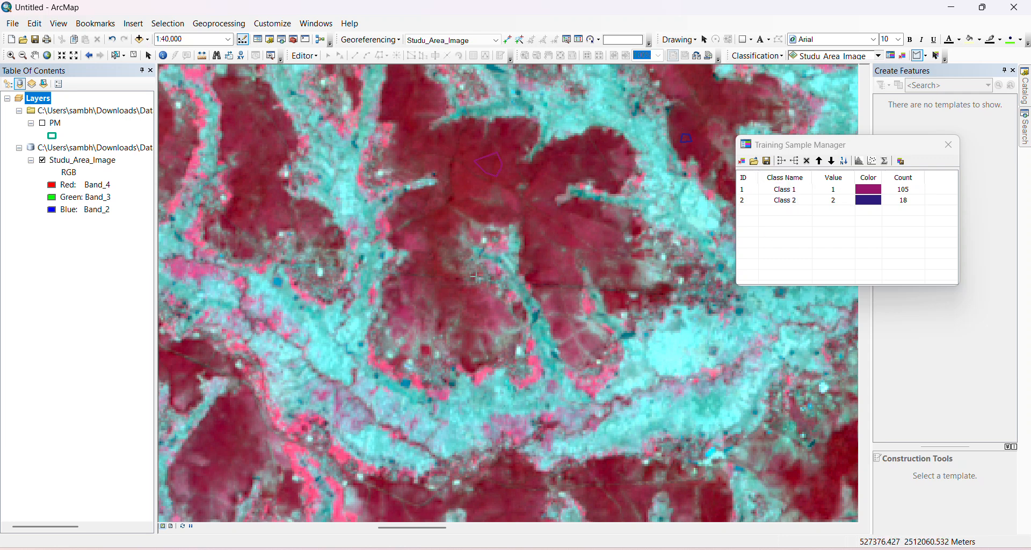
left_click(865, 521)
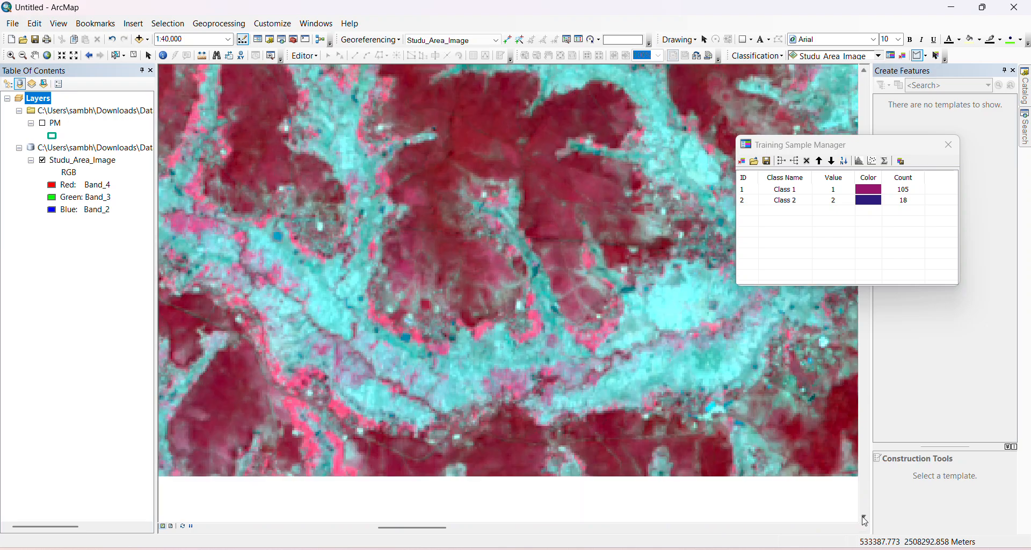
left_click(864, 521)
left_click(865, 521)
left_click(865, 521)
left_click(864, 521)
left_click(865, 521)
left_click(865, 521)
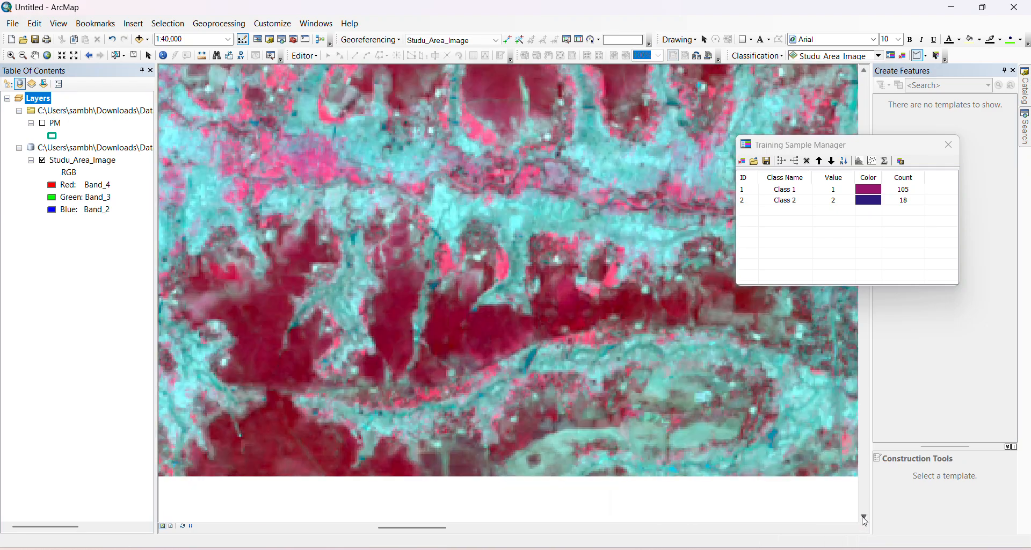
left_click(865, 521)
left_click(864, 521)
left_click(865, 521)
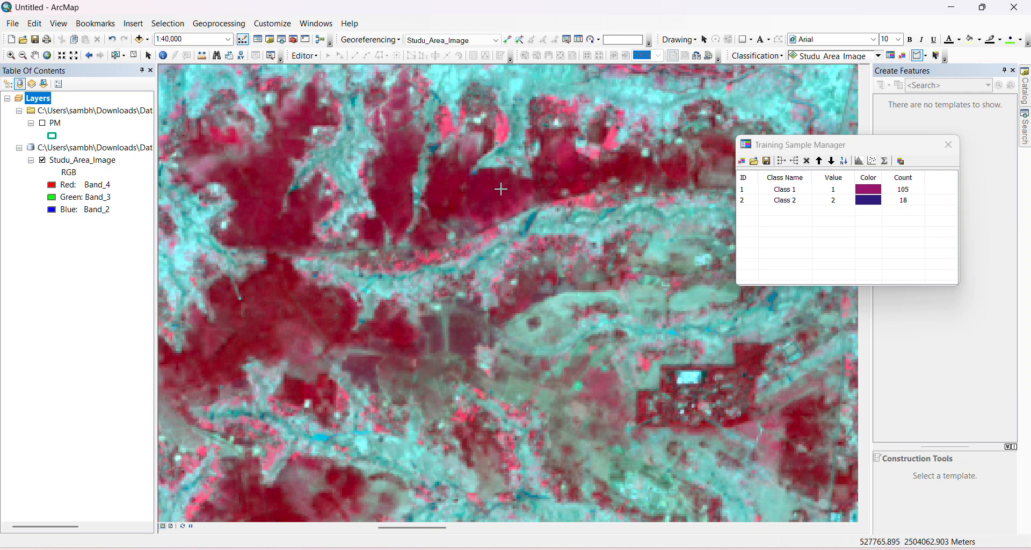
left_click(491, 197)
left_click(481, 190)
left_click(488, 184)
double_click(496, 182)
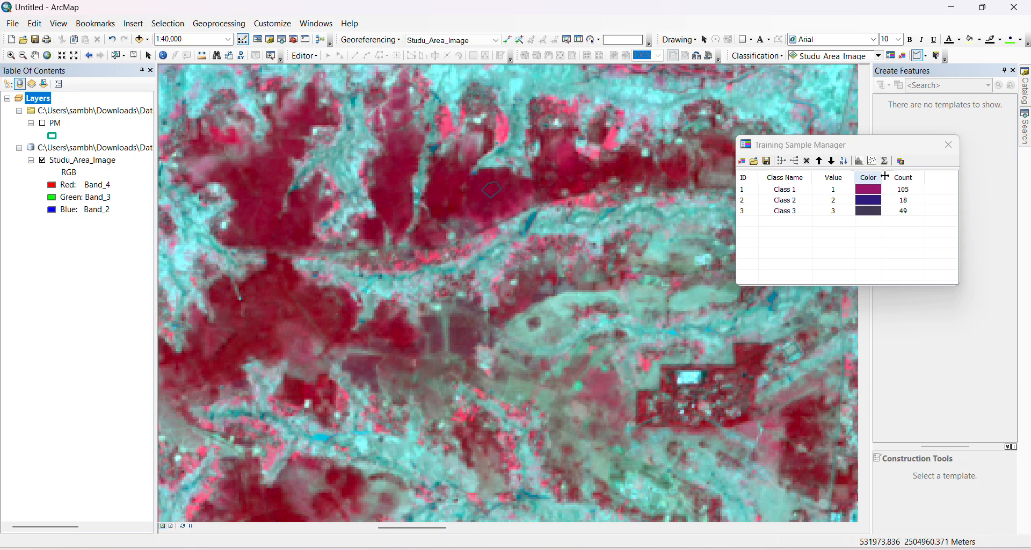
Step: Merge the training samples Class 1, Class 2 and Class 3 into a single class
left_click(753, 194)
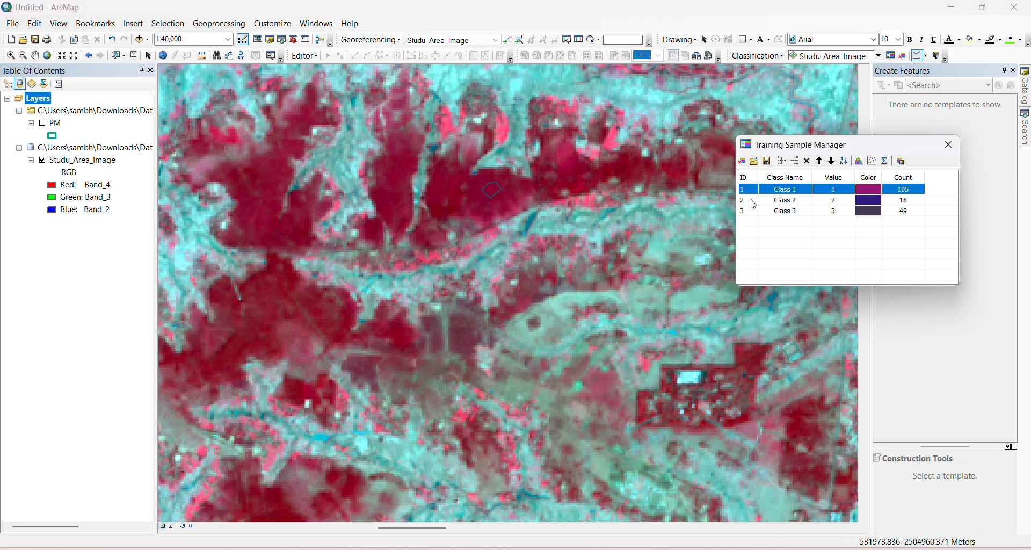
left_click(750, 212, "shift")
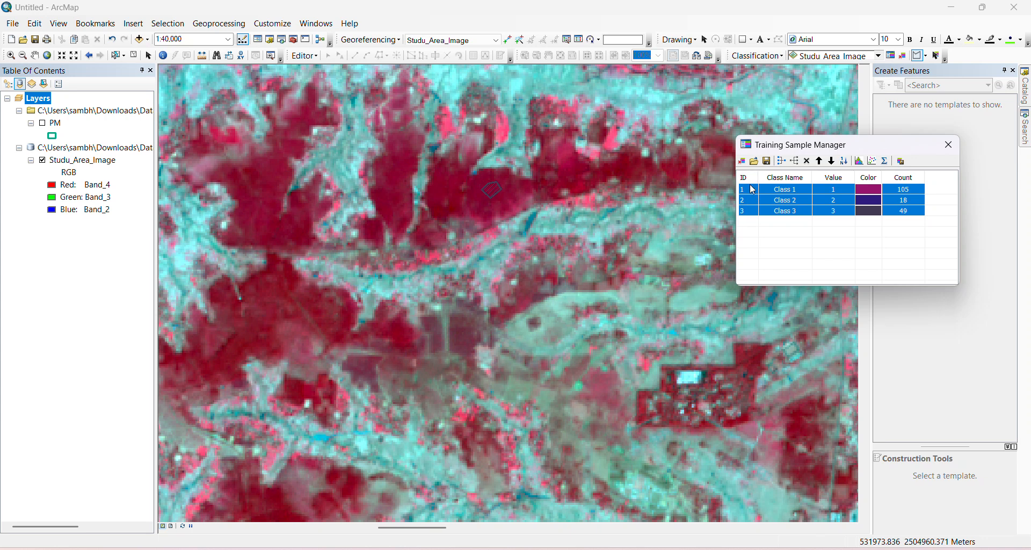
left_click(784, 161)
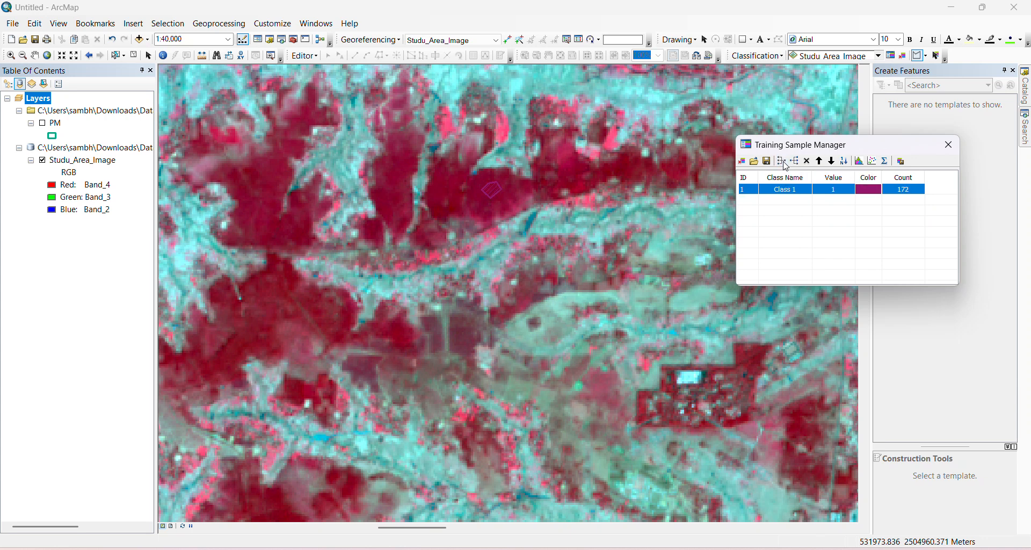
Step: Rename the merged class as Vegetation and set its color to dark green
double_click(803, 190)
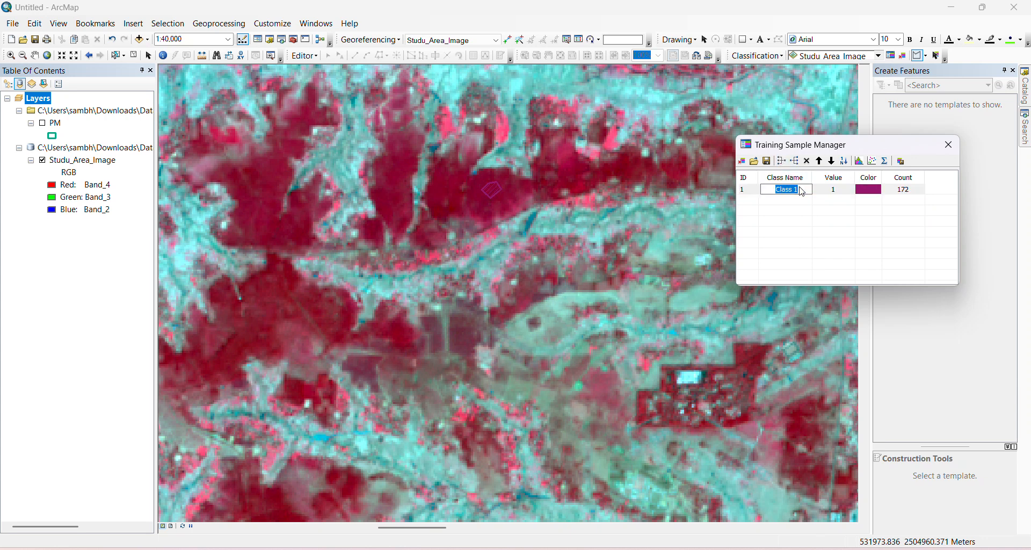
type("Vegetation")
left_click(867, 190)
left_click(868, 191)
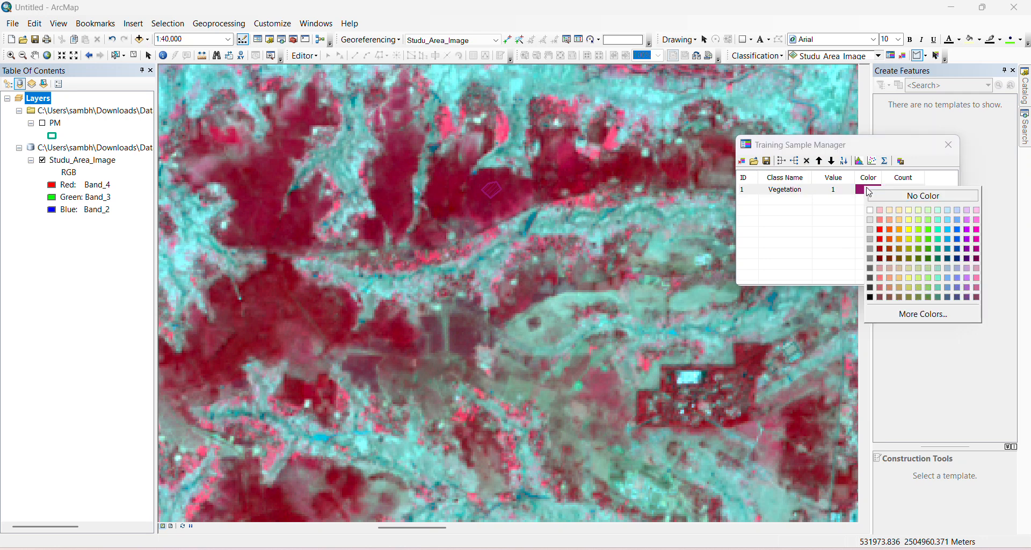
left_click(930, 259)
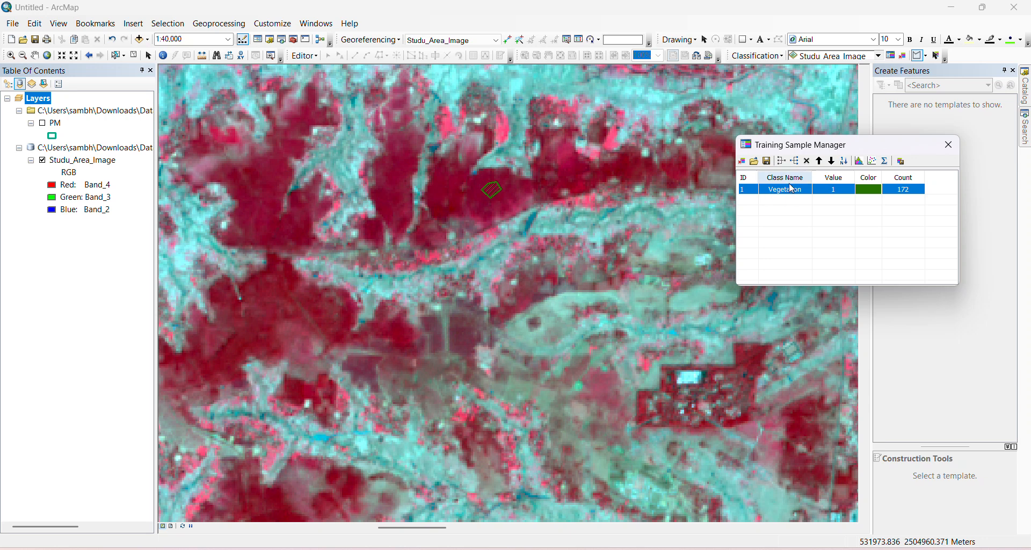
Step: Draw a polygon training sample of about 249 pixels over the cyan area in the southwest of the study area
left_click(51, 55)
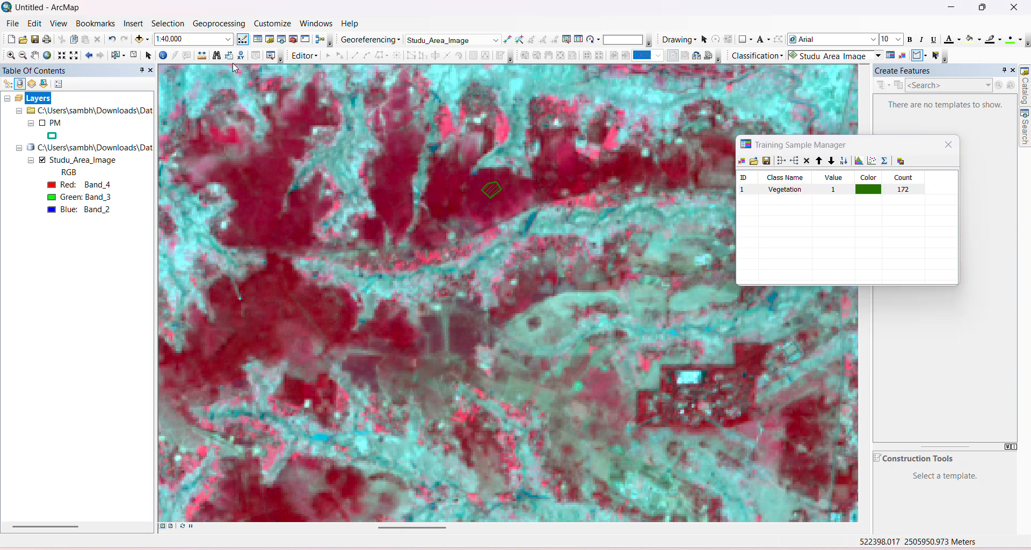
left_click(47, 55)
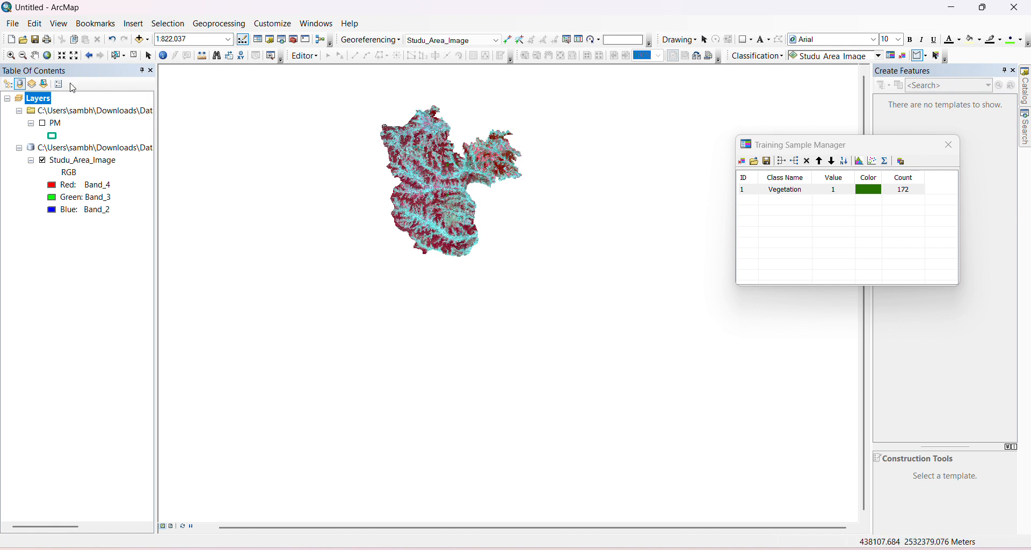
left_click(9, 55)
left_click_drag(396, 188, 439, 215)
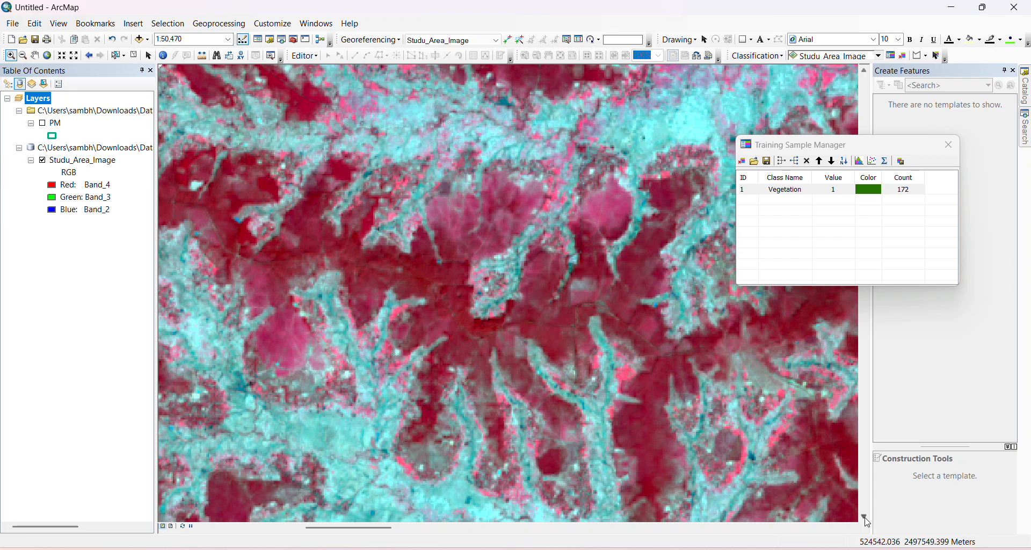
left_click(865, 519)
left_click(865, 518)
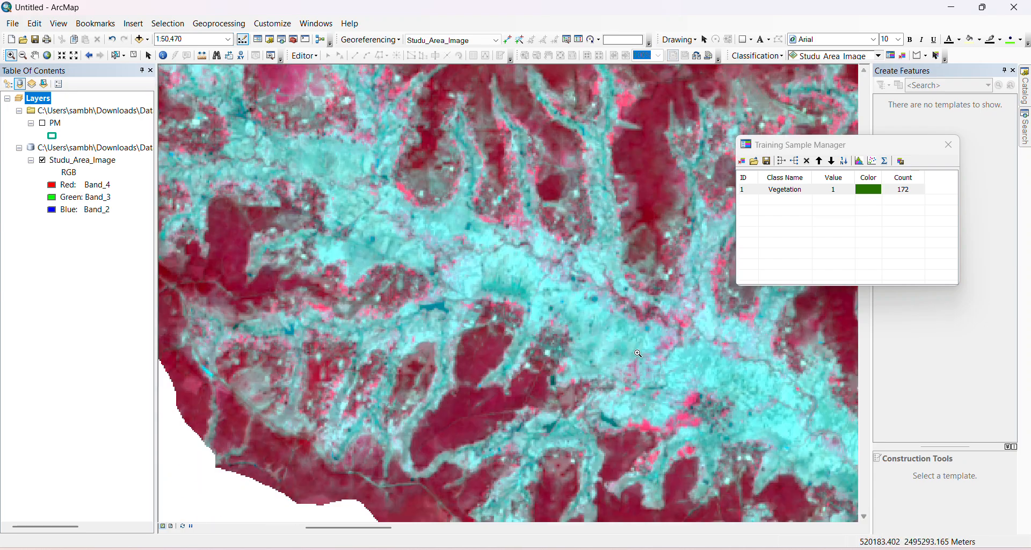
left_click_drag(550, 282, 720, 414)
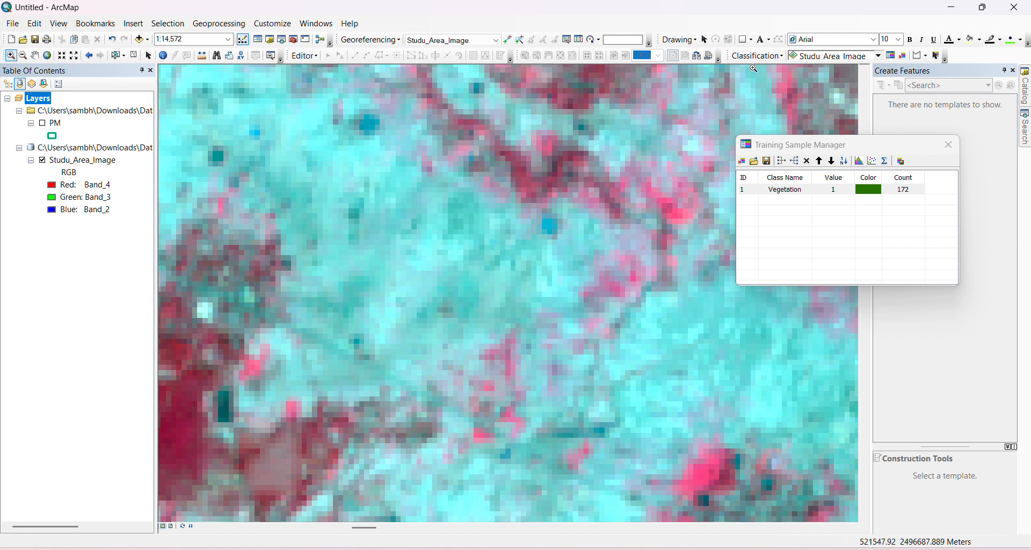
left_click(920, 55)
left_click(446, 317)
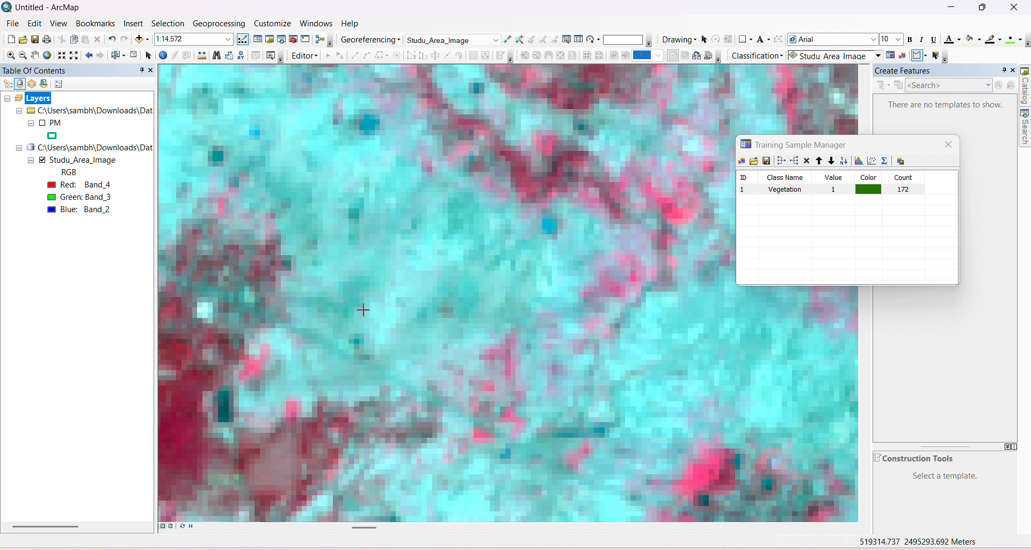
left_click(365, 310)
left_click(359, 261)
left_click(385, 220)
left_click(417, 239)
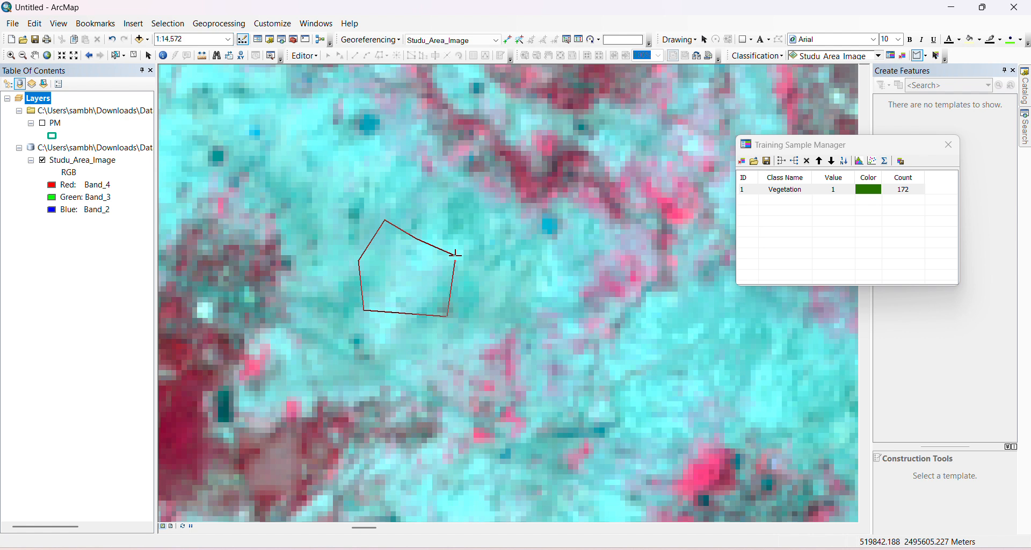
double_click(456, 255)
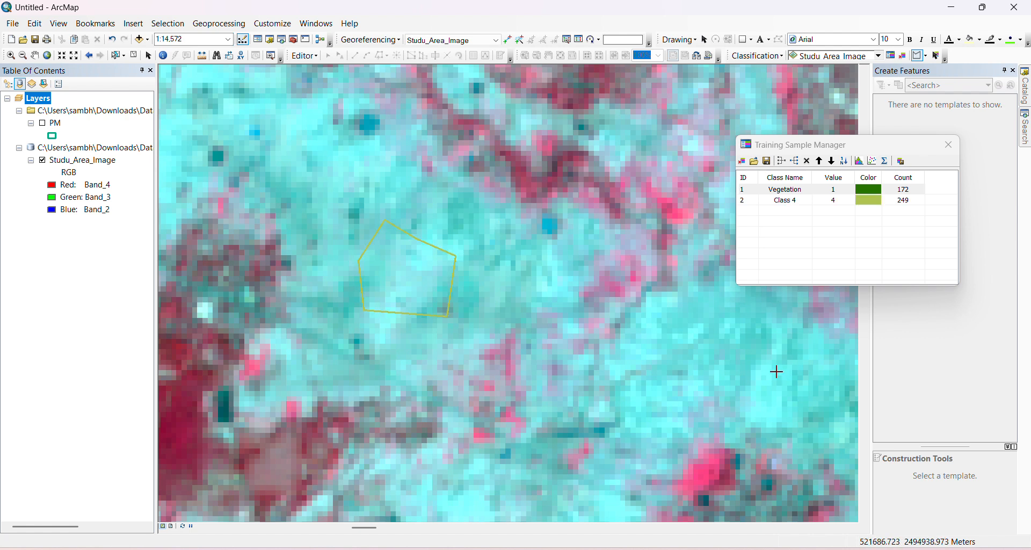
Step: Draw a second, smaller polygon of about 38 pixels on the cyan area southeast of the previous sample
left_click(704, 354)
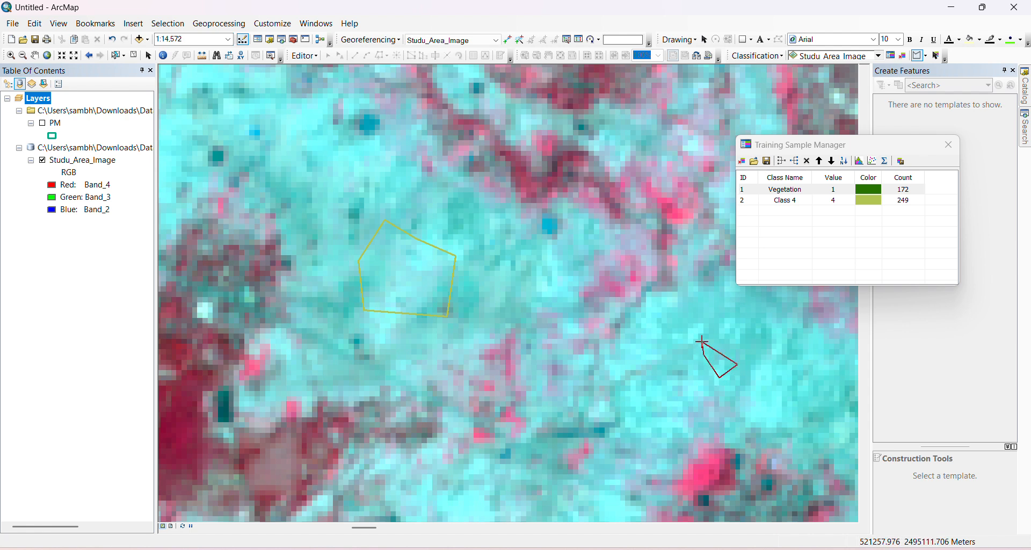
left_click(705, 340)
left_click(737, 340)
double_click(743, 349)
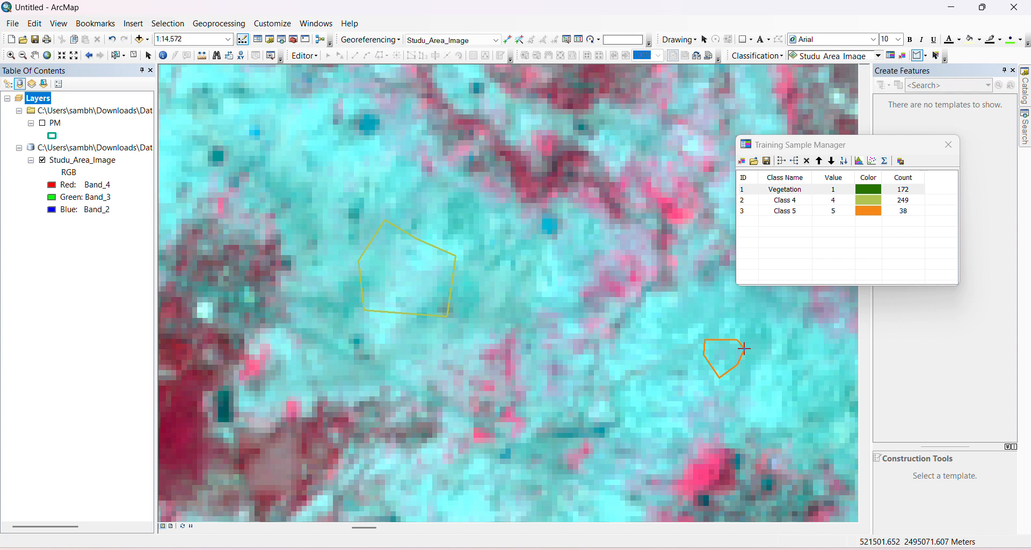
Step: Merge the training samples Class 4 and Class 5 into a single class
left_click(747, 204)
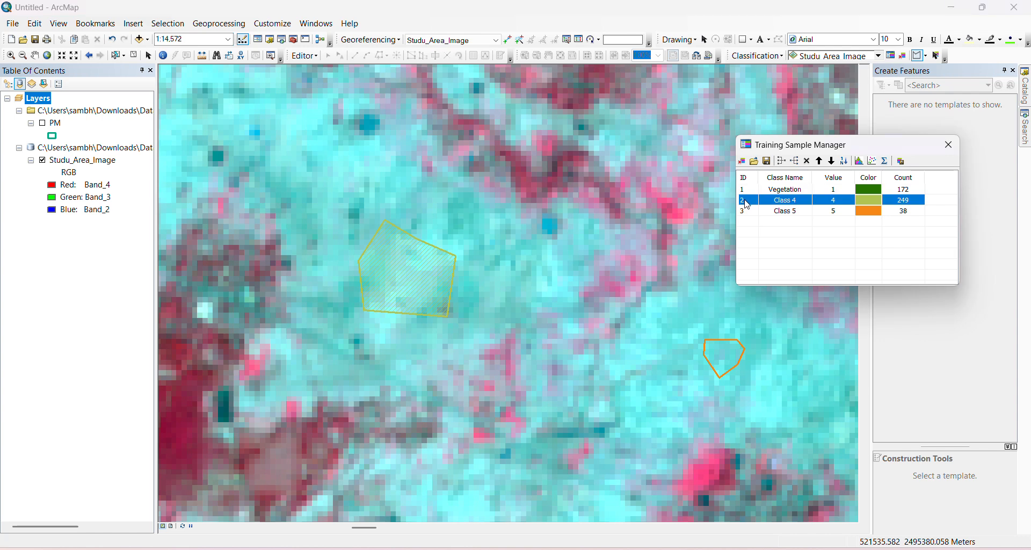
left_click(747, 214, "shift")
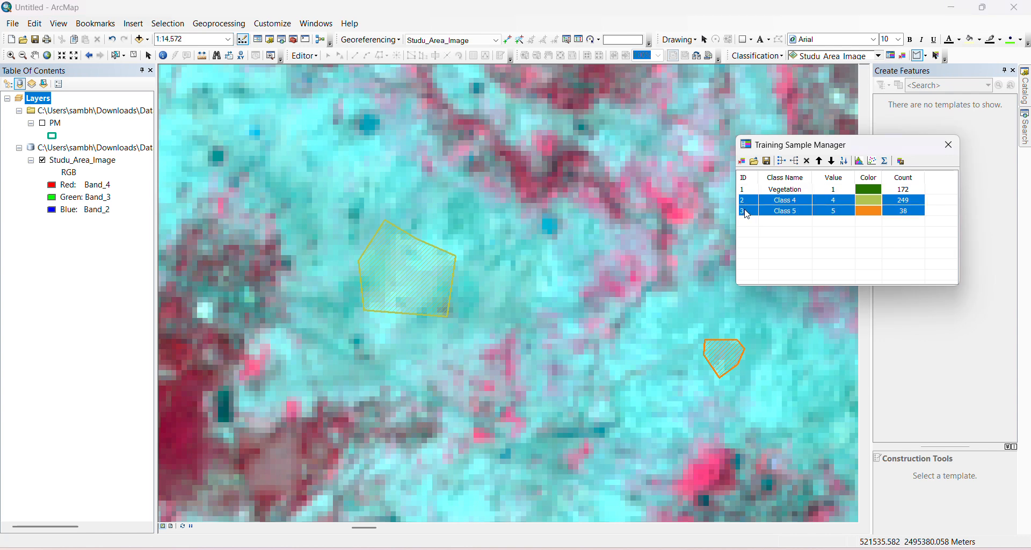
left_click(783, 161)
Step: Rename the merged Class 4 as Agricultural Fellow and set its color to light orange
double_click(801, 202)
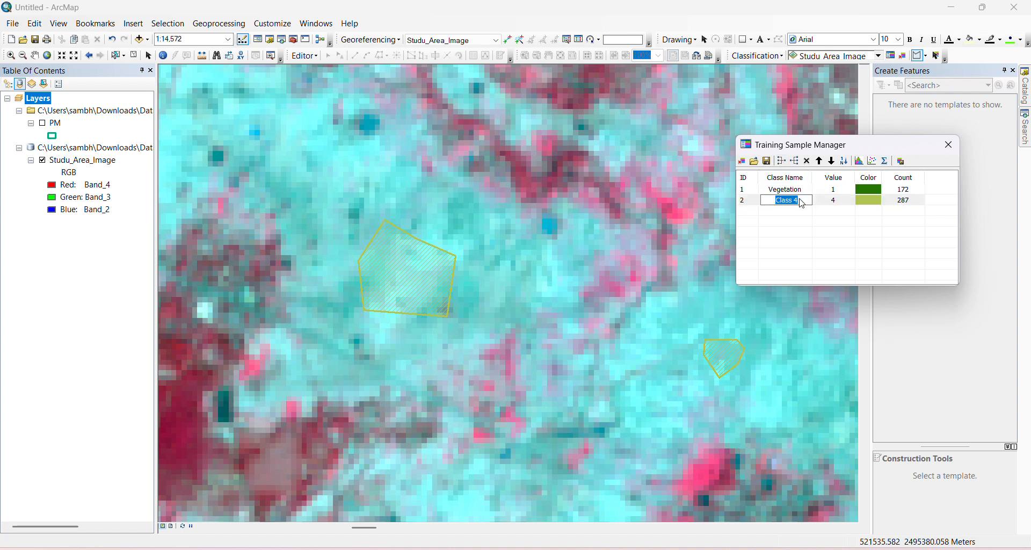
type("A")
type("gricultur")
type("al")
type(" Fellow")
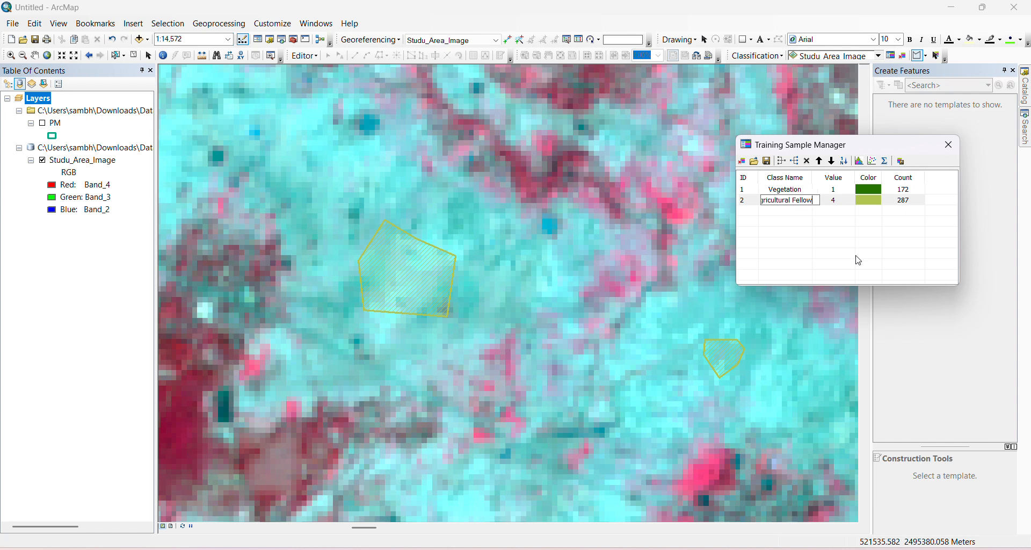
left_click(879, 202)
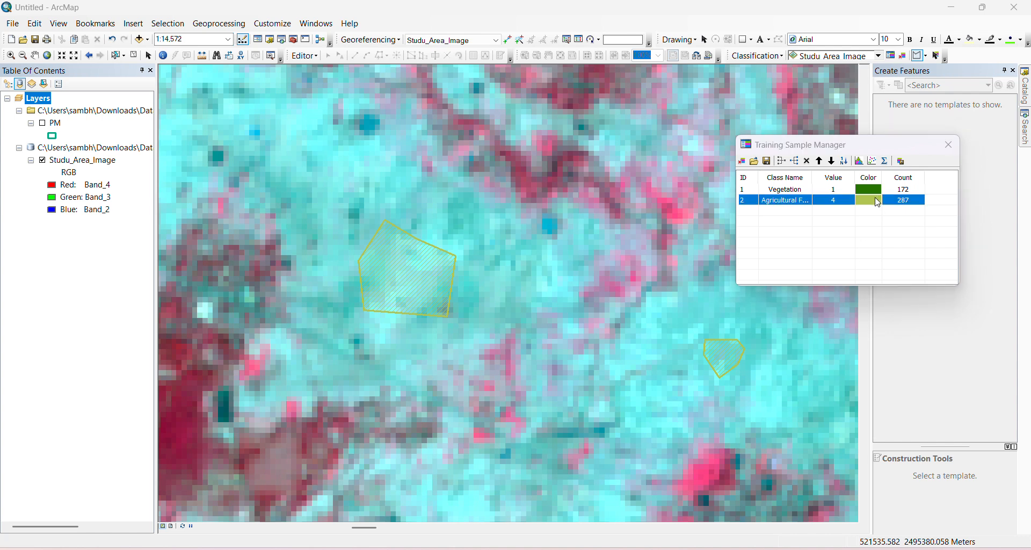
left_click(909, 231)
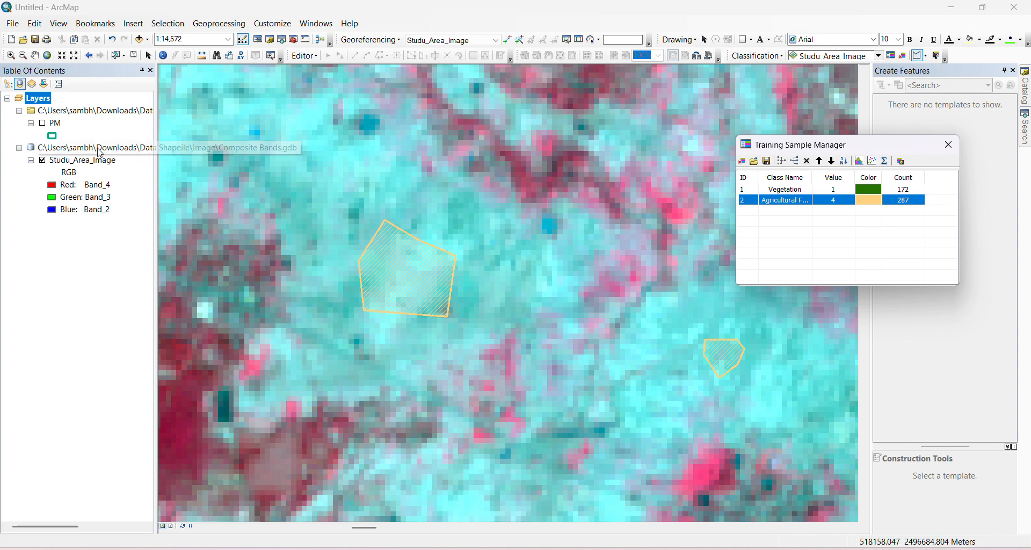
Step: Draw a polygon training sample of about 4 pixels on the dark blue river channel in the north of the study area
left_click(89, 164)
right_click(89, 164)
left_click(124, 226)
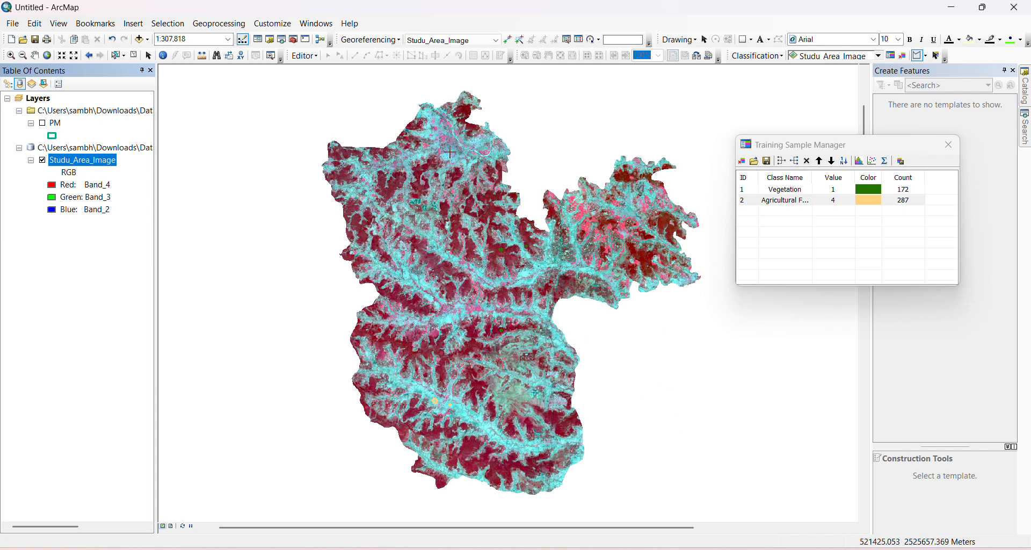
left_click(11, 55)
left_click_drag(446, 119, 490, 167)
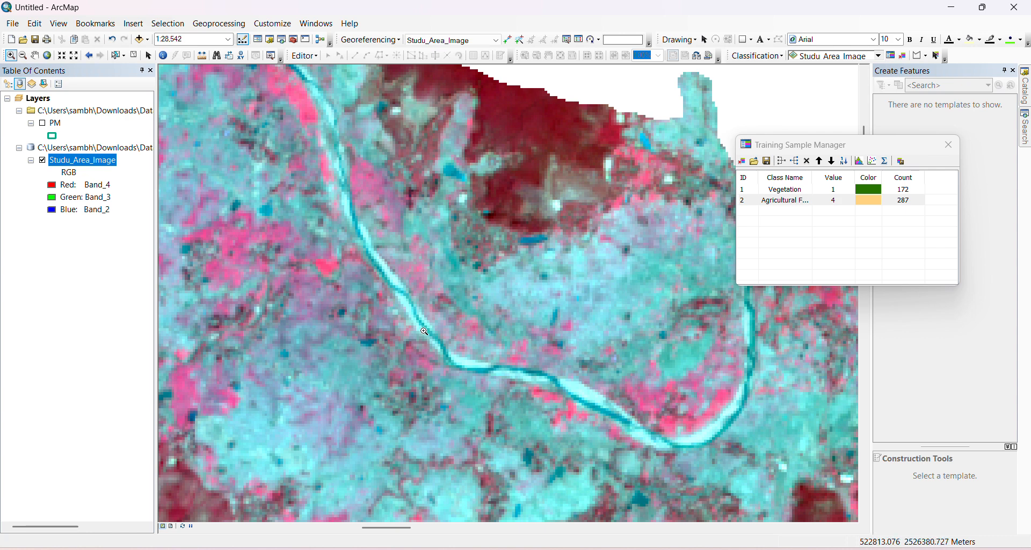
left_click_drag(379, 296, 755, 467)
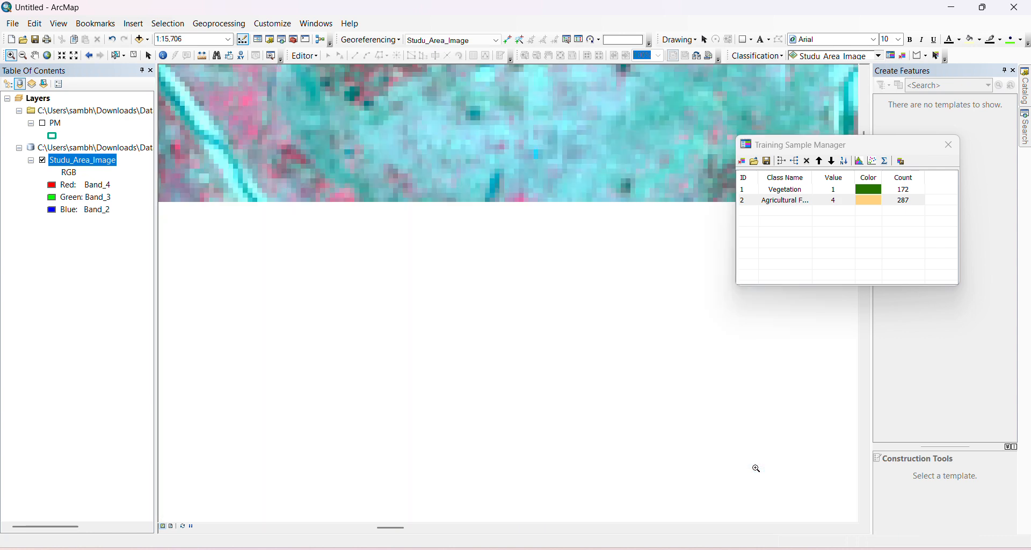
left_click_drag(229, 231, 482, 332)
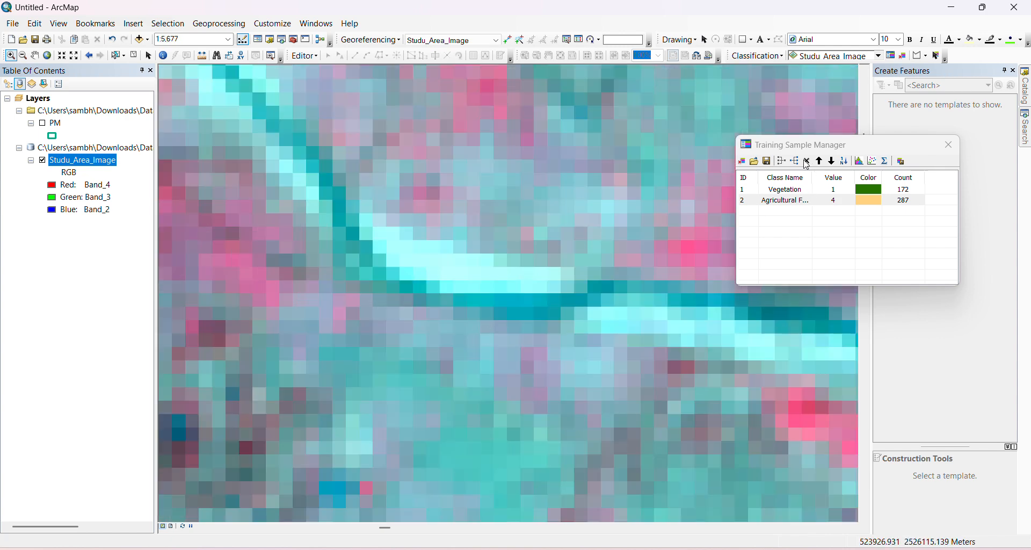
left_click(922, 58)
left_click(557, 303)
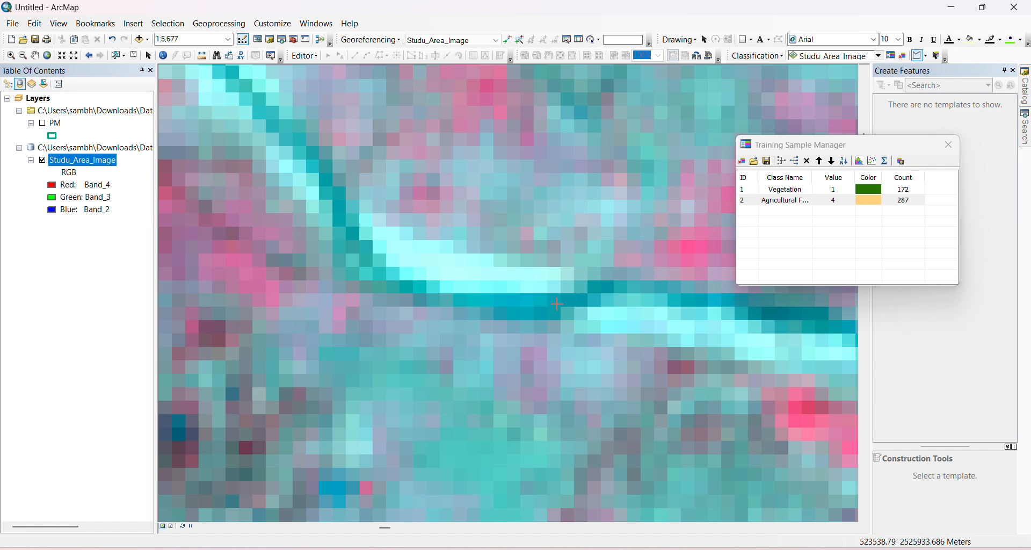
left_click(555, 314)
left_click(527, 315)
left_click(507, 311)
left_click(507, 299)
double_click(537, 295)
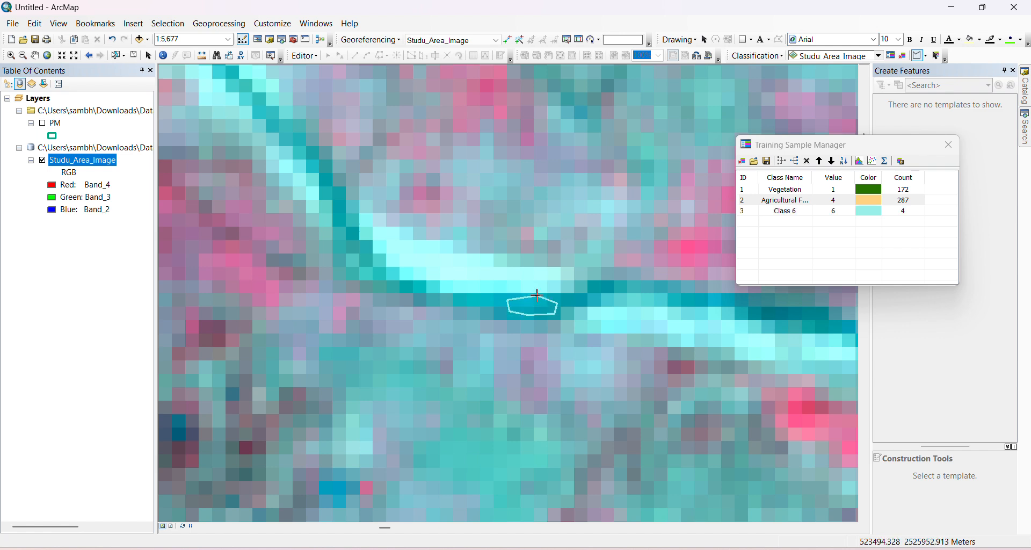
Step: Draw a second polygon sample of about 3 pixels on the dark river channel east of the first river sample
left_click(802, 330)
left_click(761, 326)
left_click(761, 312)
double_click(792, 314)
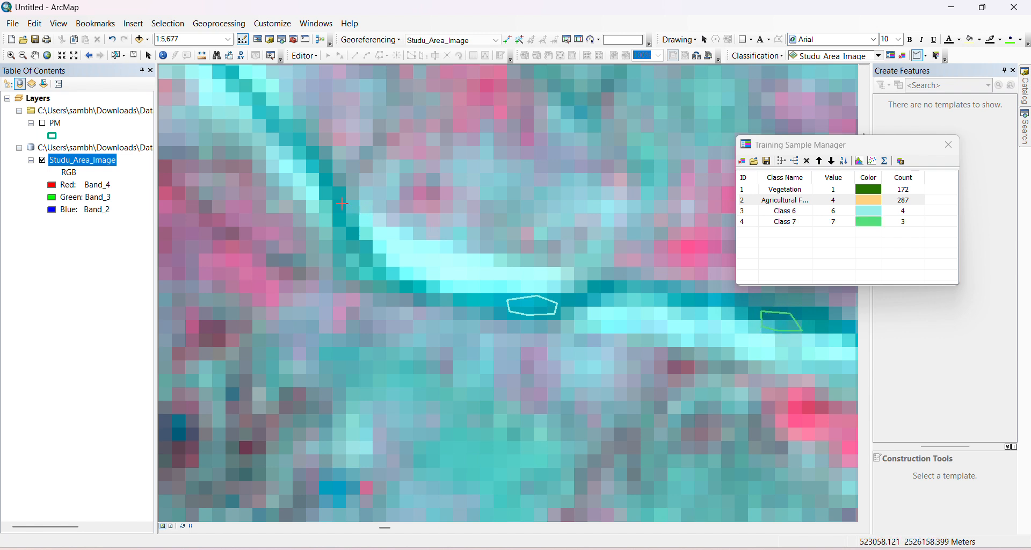
Step: Draw a third river sample of about 2 pixels on the dark channel northwest of the first one
left_click(343, 196)
left_click(349, 220)
left_click(336, 226)
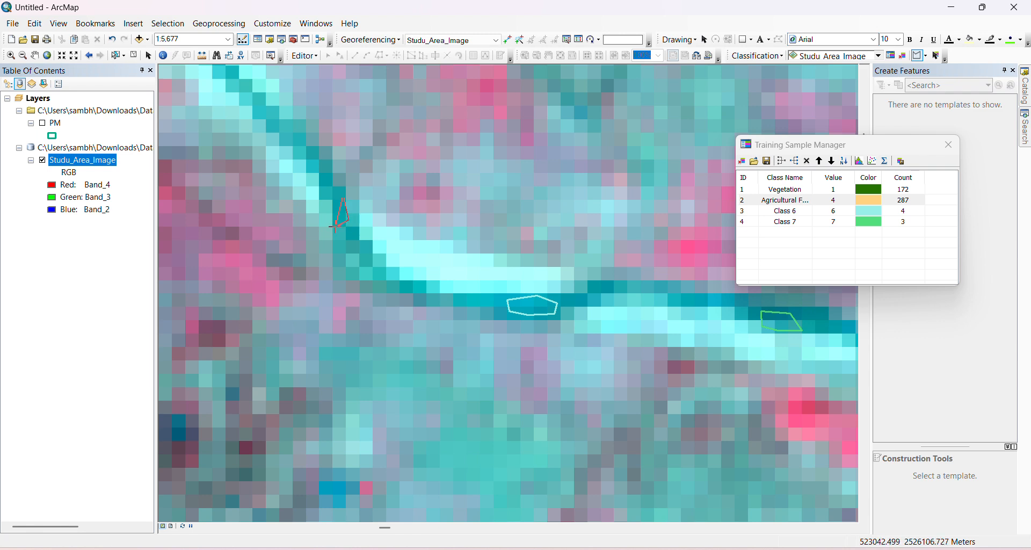
double_click(334, 192)
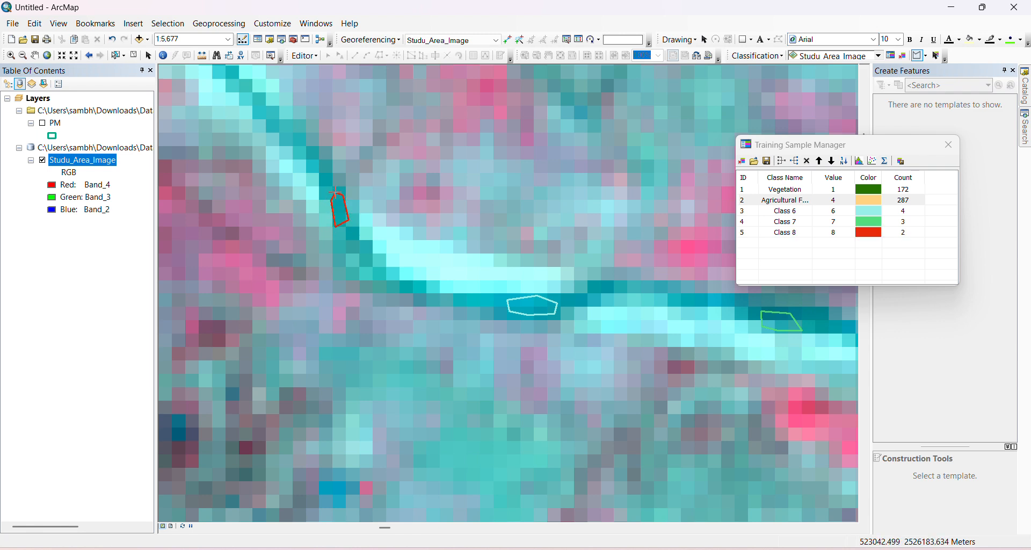
Step: Merge the training samples Class 6, Class 7 and Class 8 into a single class
left_click(752, 212)
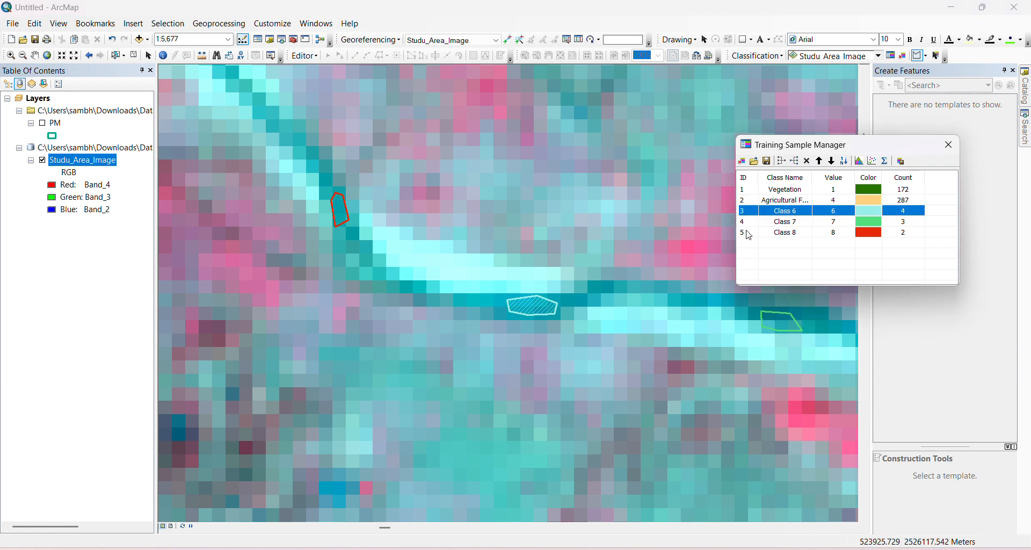
left_click(750, 236, "shift")
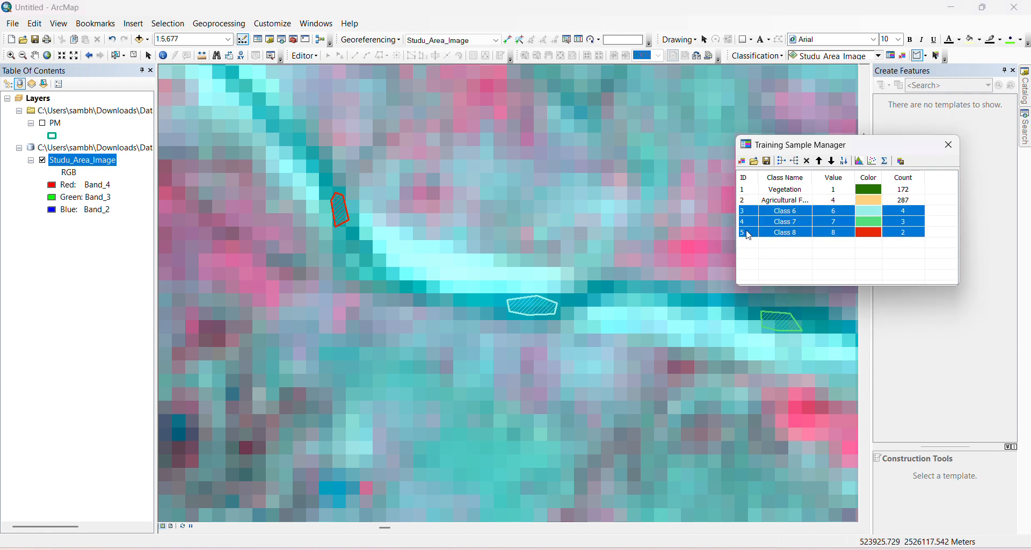
left_click(787, 164)
Step: Rename the merged Class 6 as Waterbody and set its color to blue
double_click(806, 213)
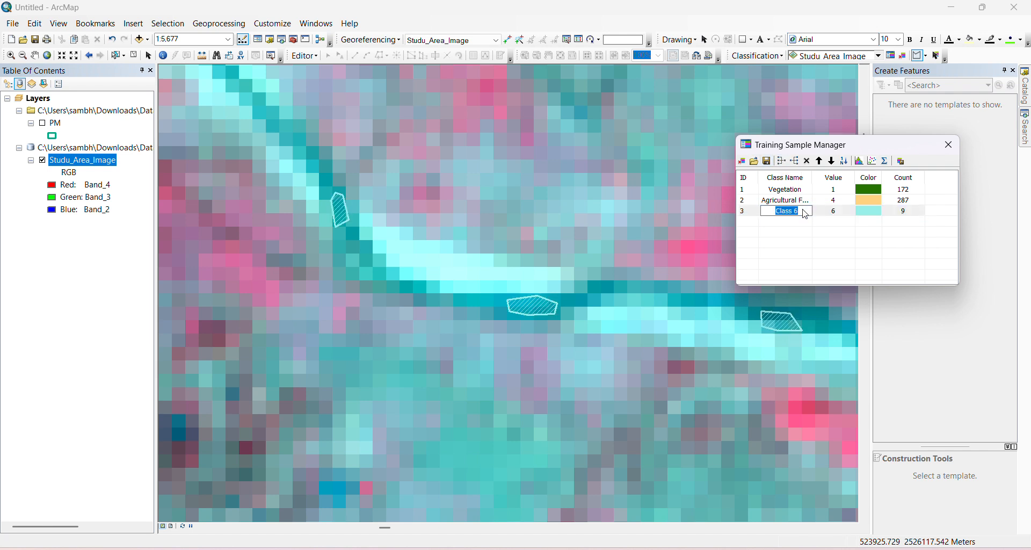
type("Way")
type("terbody")
left_click(851, 211)
left_click(852, 212)
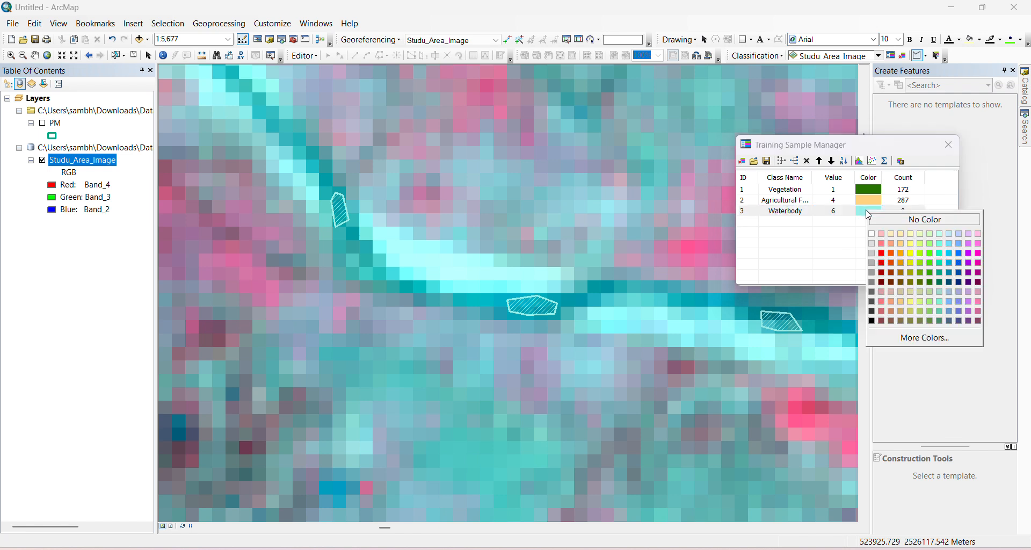
left_click(949, 252)
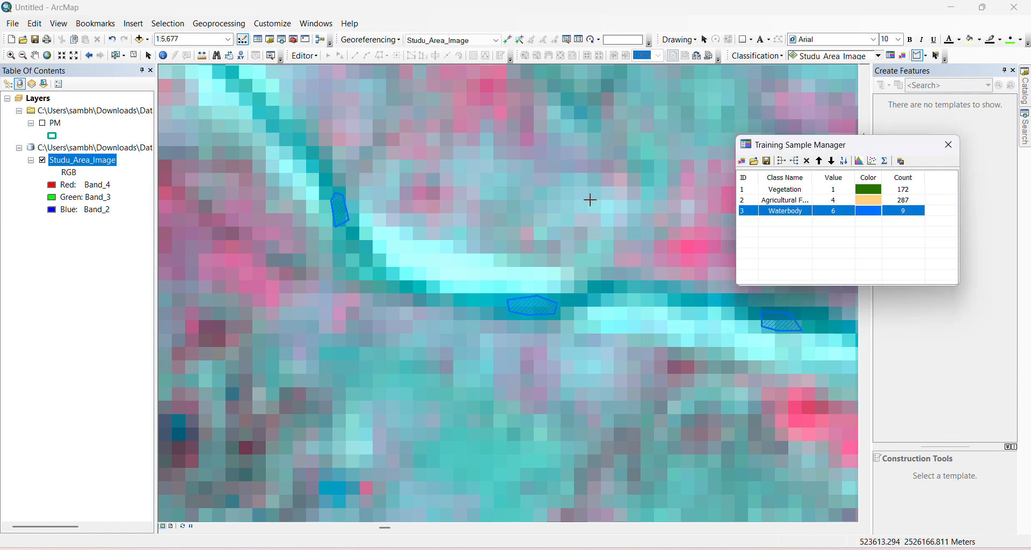
Step: Draw a polygon training sample of about 10 pixels on the wide bright bank beside the river, southeast of the Waterbody samples
left_click(23, 55)
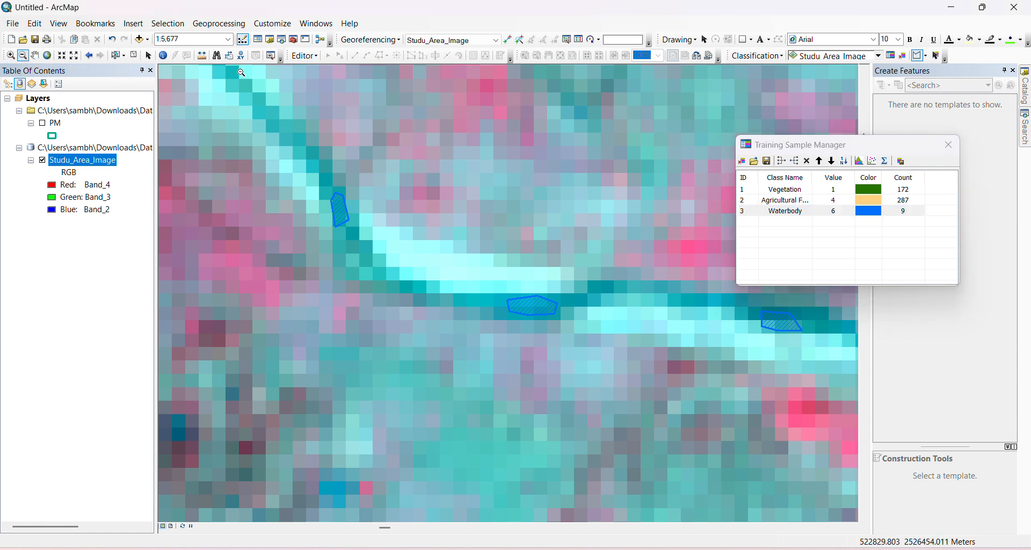
left_click(711, 248)
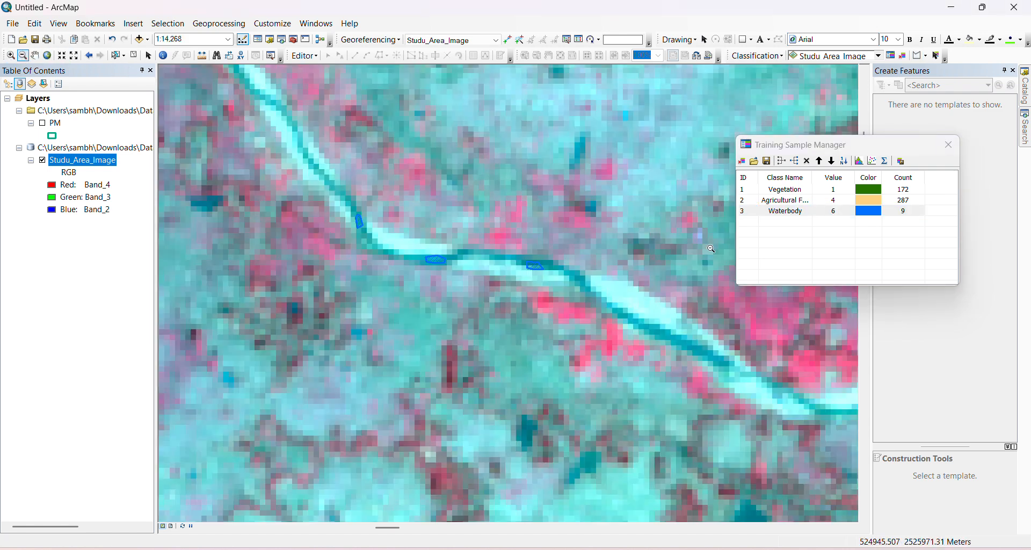
left_click(922, 56)
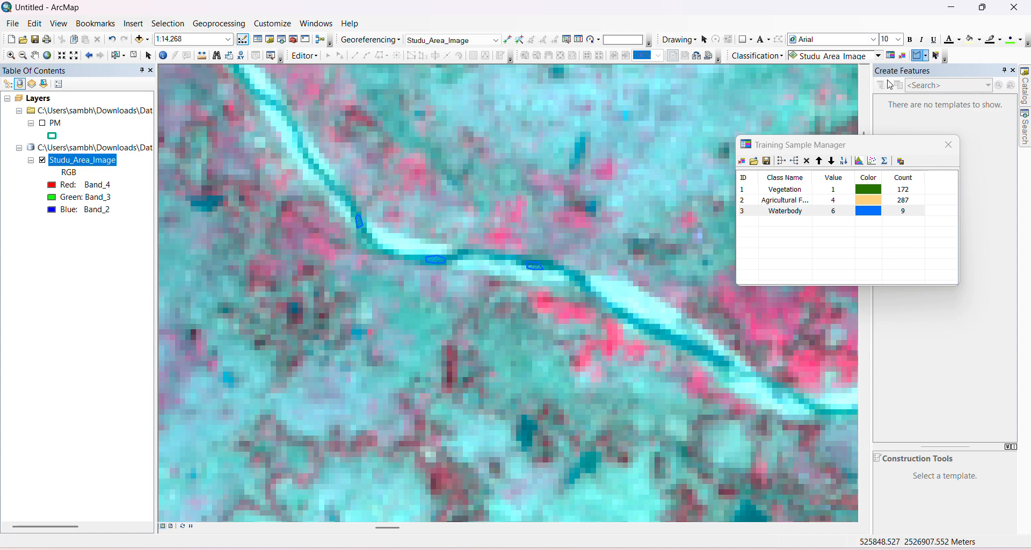
left_click(645, 307)
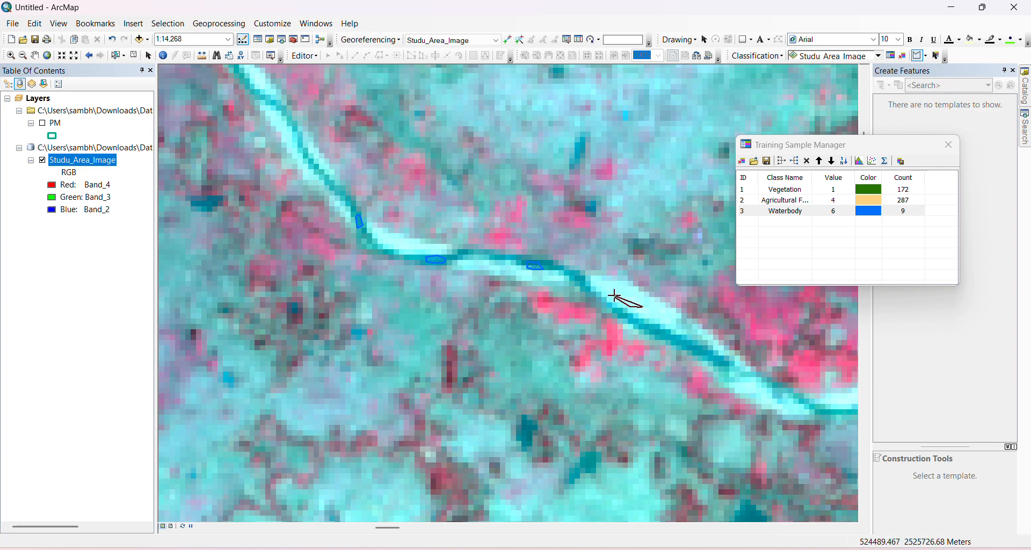
left_click(615, 297)
left_click(625, 291)
double_click(641, 295)
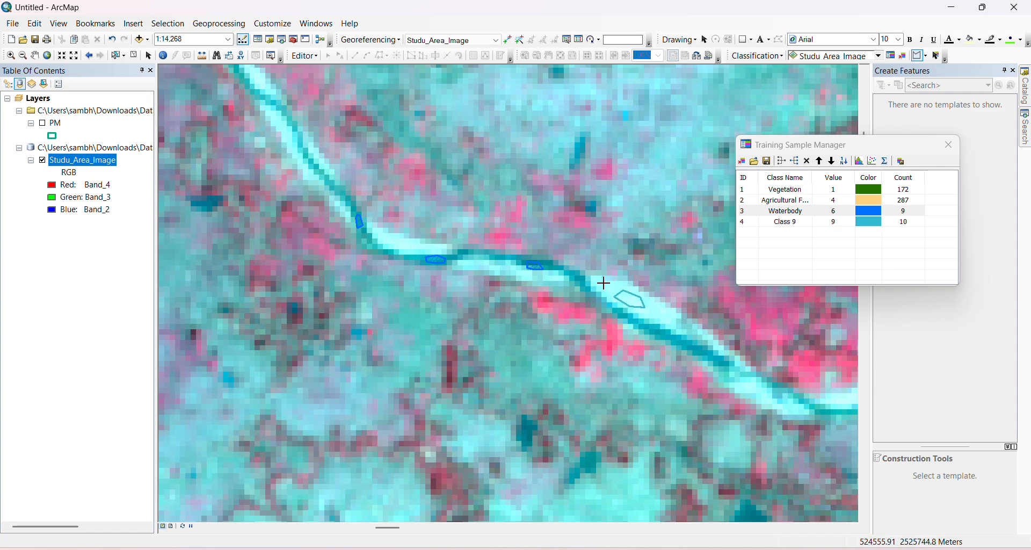
Step: Draw two smaller polygon samples on the bright riverbank, about 4 pixels at the western bend and about 1 pixel farther southeast
left_click(408, 248)
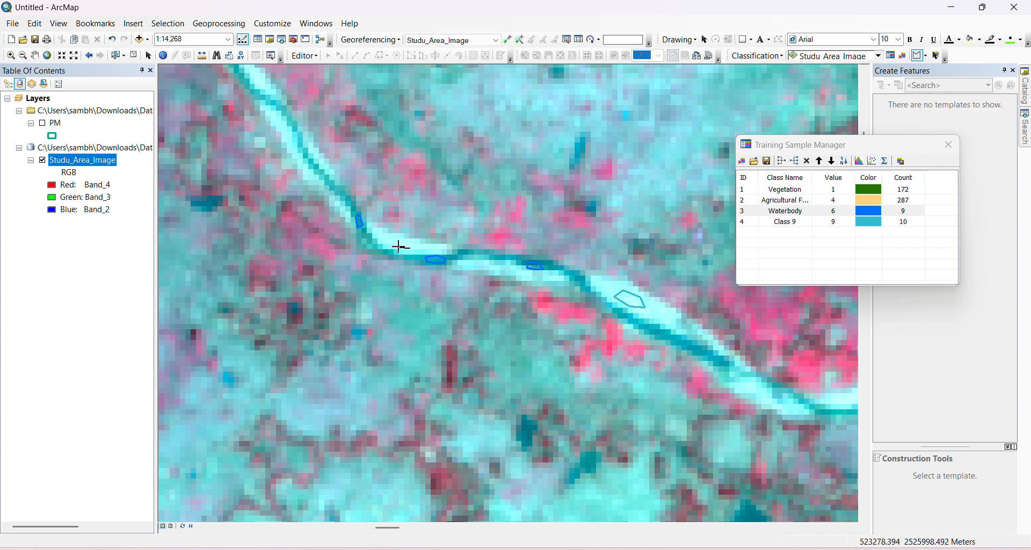
left_click(391, 240)
double_click(404, 241)
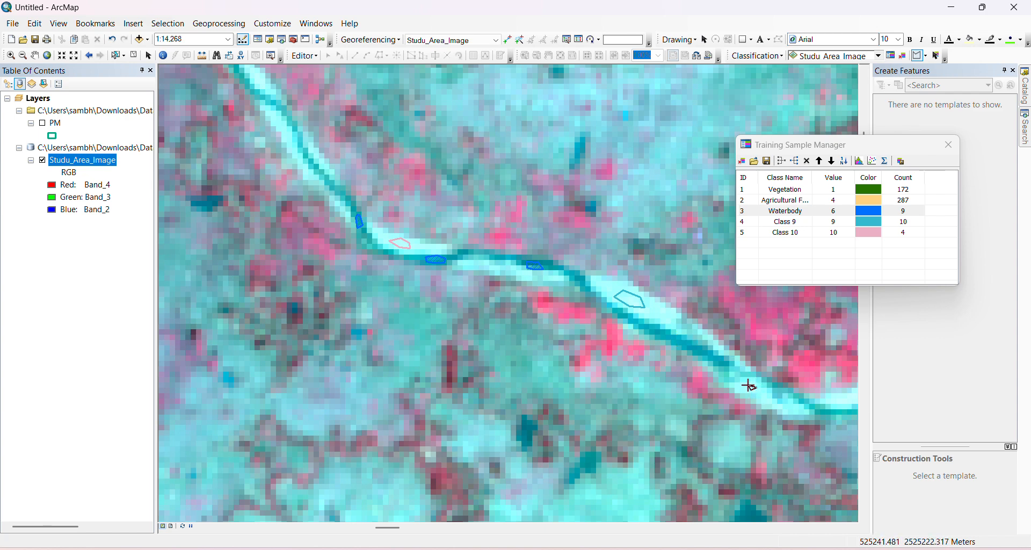
left_click(751, 384)
left_click(758, 387)
double_click(754, 389)
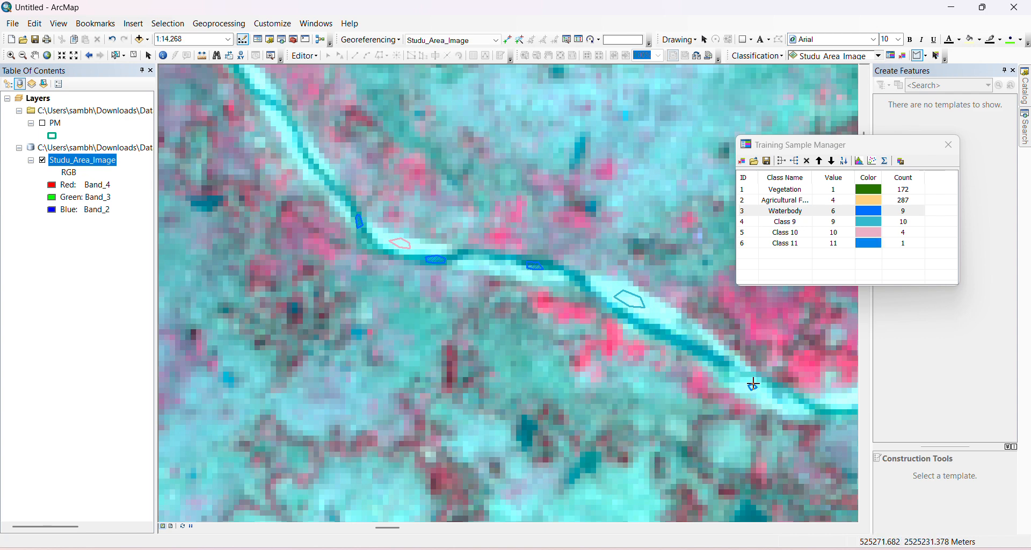
Step: Merge the training samples Class 9, Class 10 and Class 11 into a single class
left_click(749, 226)
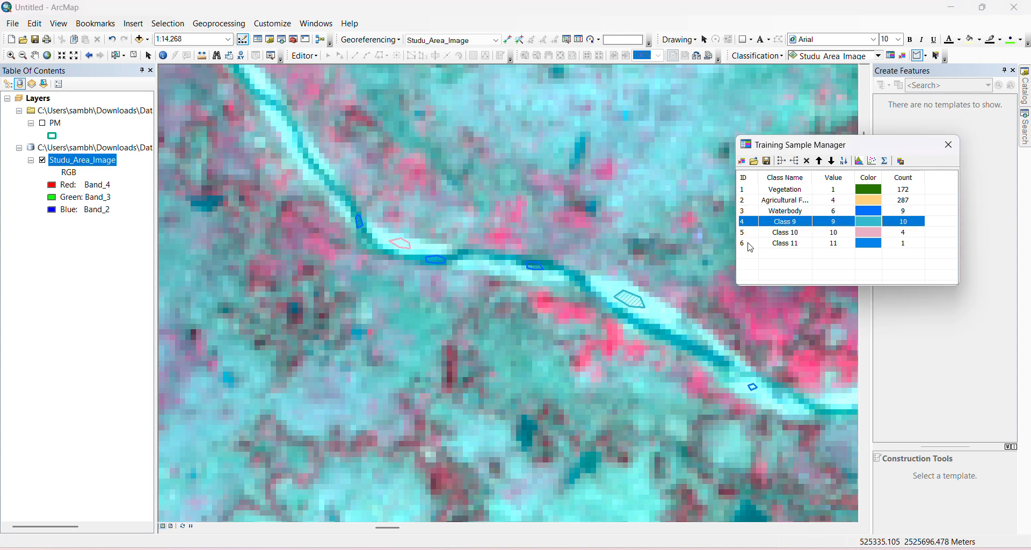
left_click(751, 244, "shift")
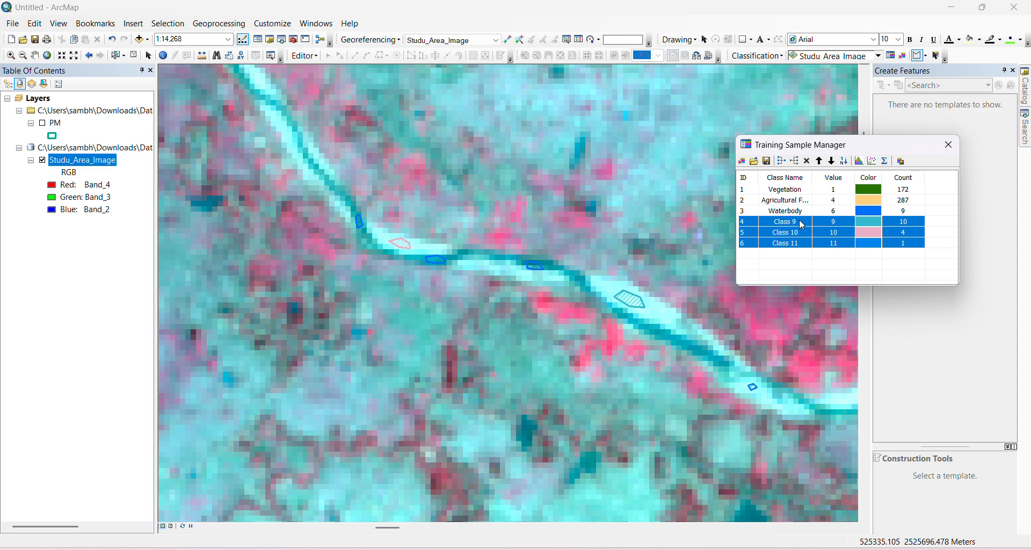
left_click(783, 161)
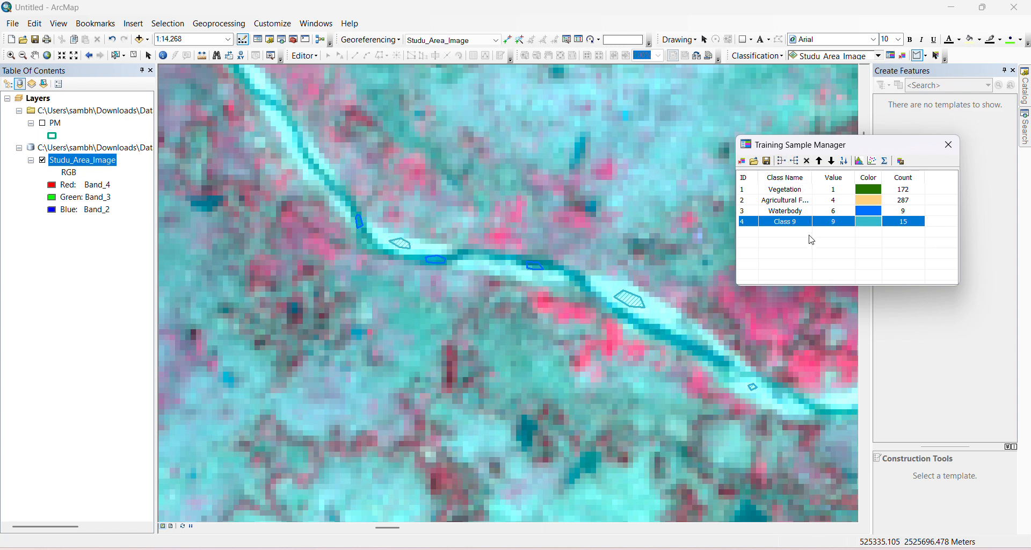
Step: Rename the merged Class 9 as Sand and set its color to light gray
left_click(801, 224)
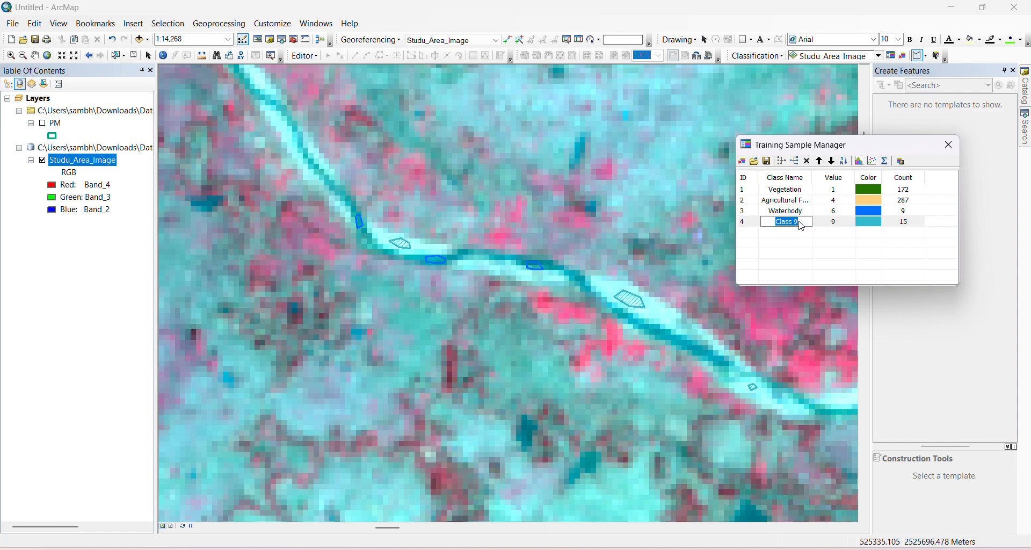
type("Sand")
left_click(868, 224)
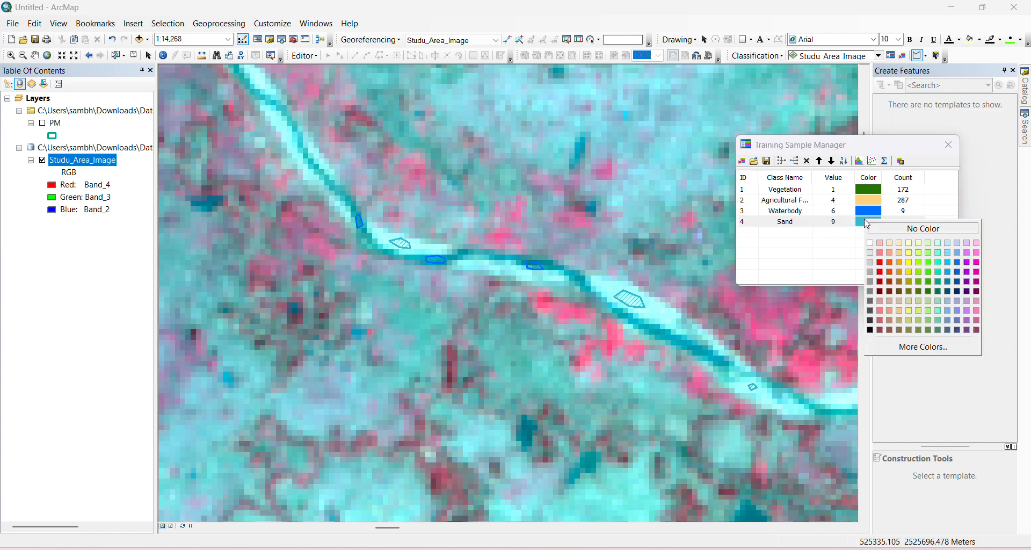
left_click(870, 252)
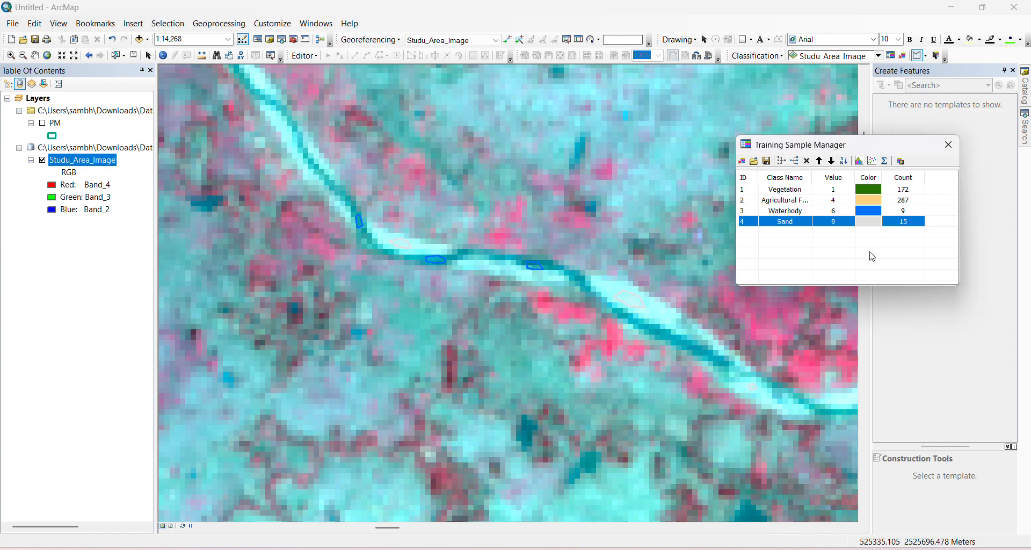
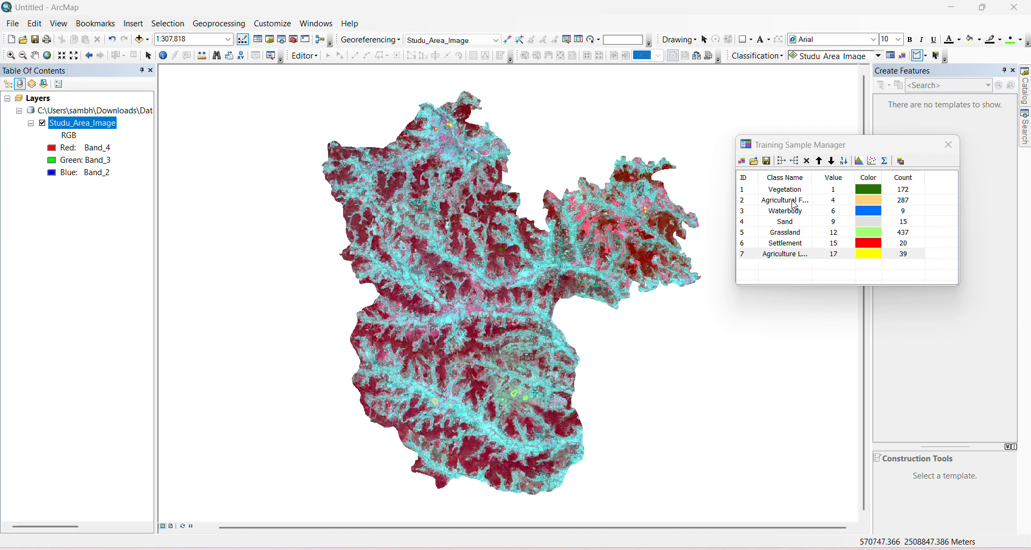
Step: Save the training samples to the Image folder as two shapefiles, Studu_Area_Image and Studu_Area_Image_Signature
left_click(768, 163)
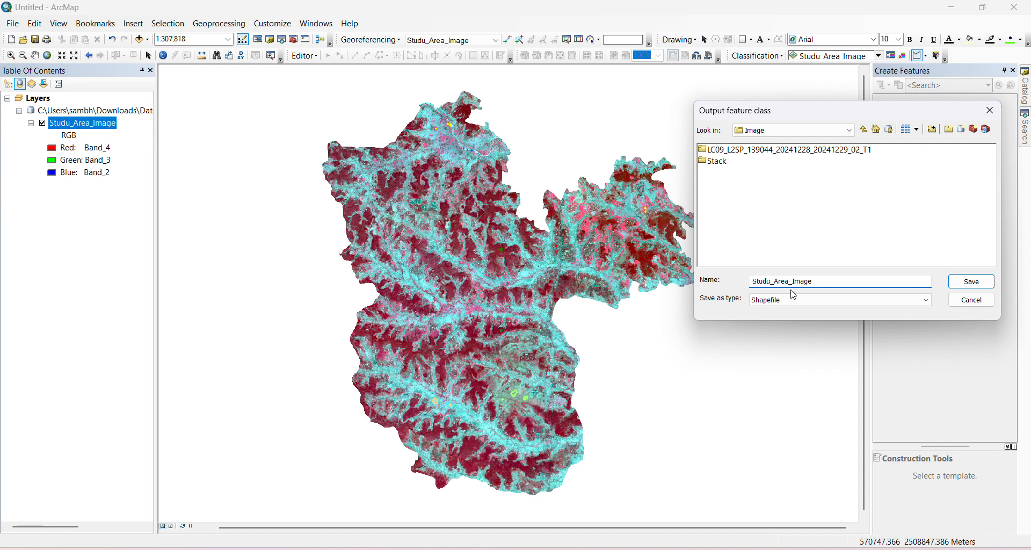
left_click(780, 306)
left_click(778, 306)
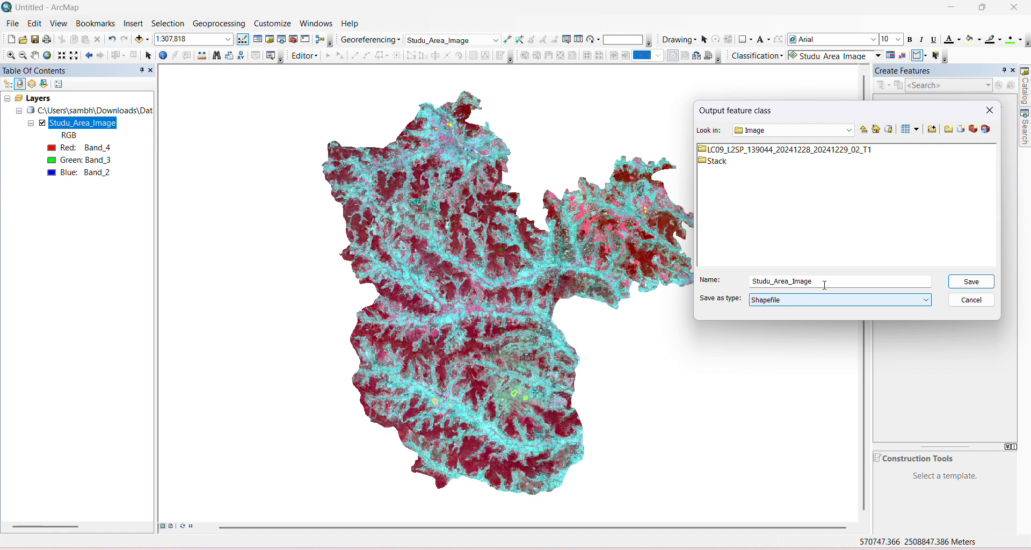
left_click(976, 284)
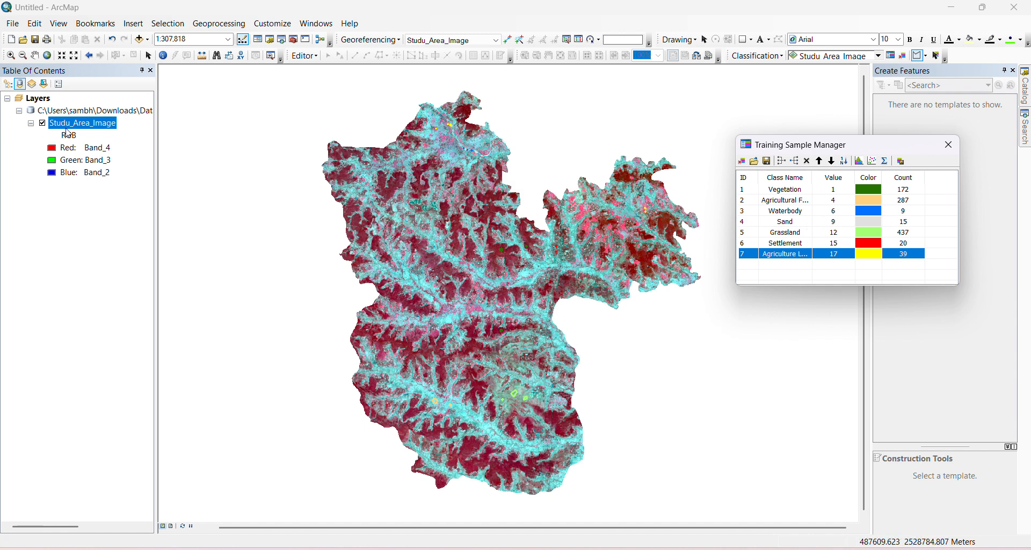
left_click(766, 161)
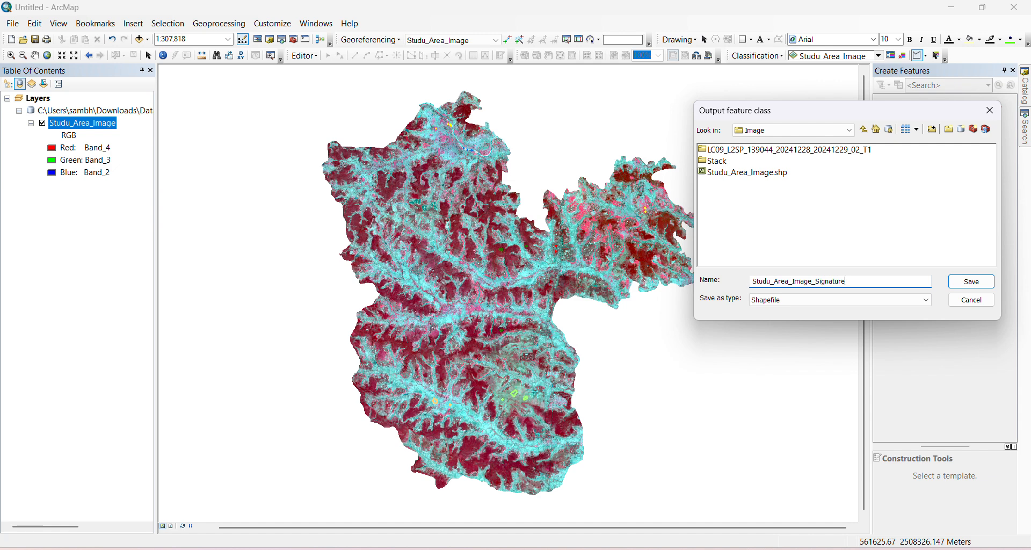
left_click(980, 280)
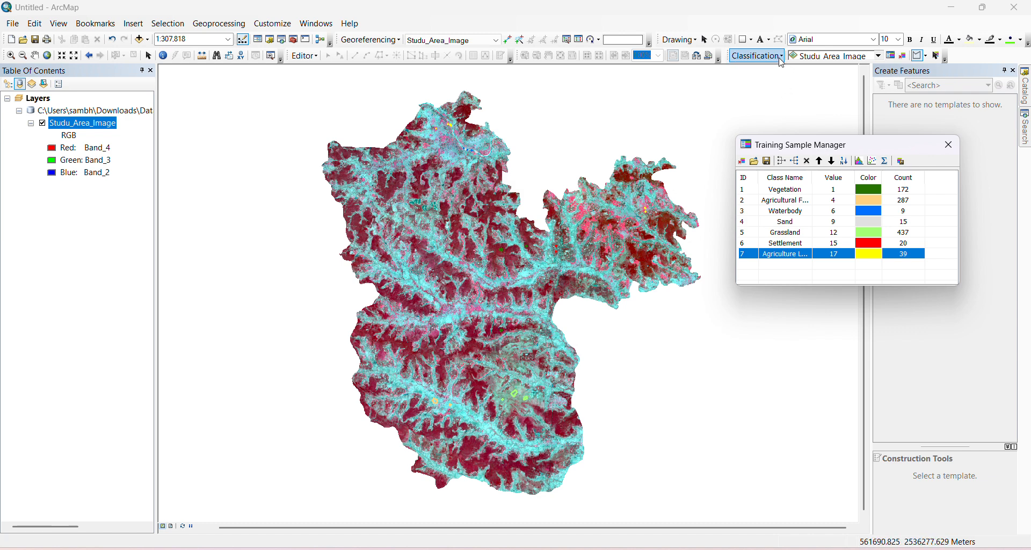
Step: Run Interactive Supervised Classification on Studu_Area_Image and inspect the classified result in the northern part of the study area
left_click(779, 56)
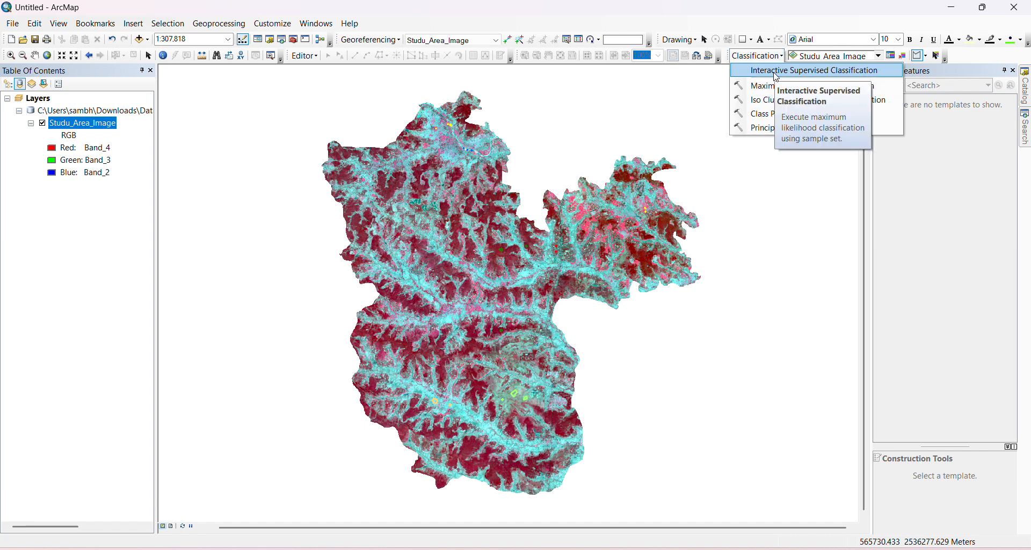
left_click(888, 77)
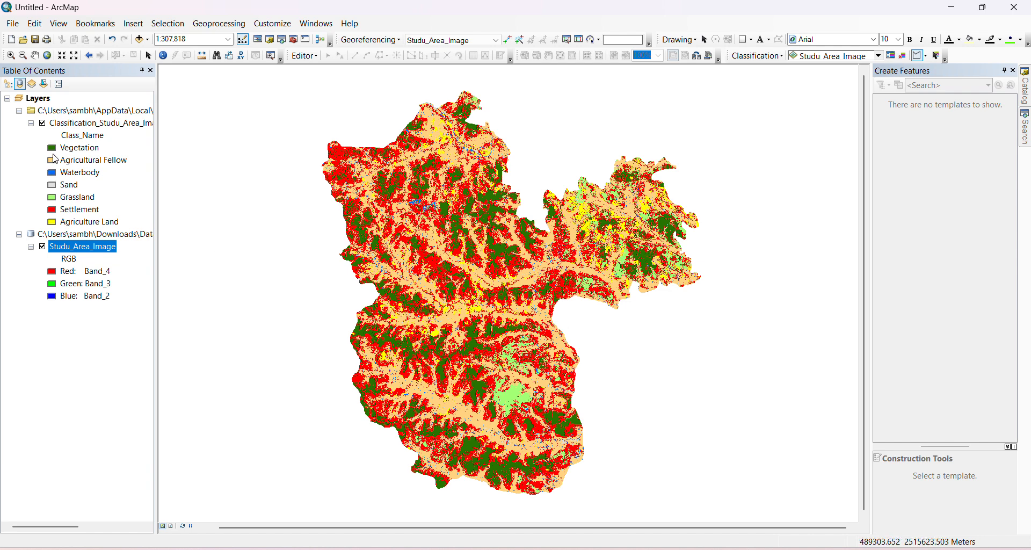
left_click(11, 59)
left_click_drag(417, 99, 545, 182)
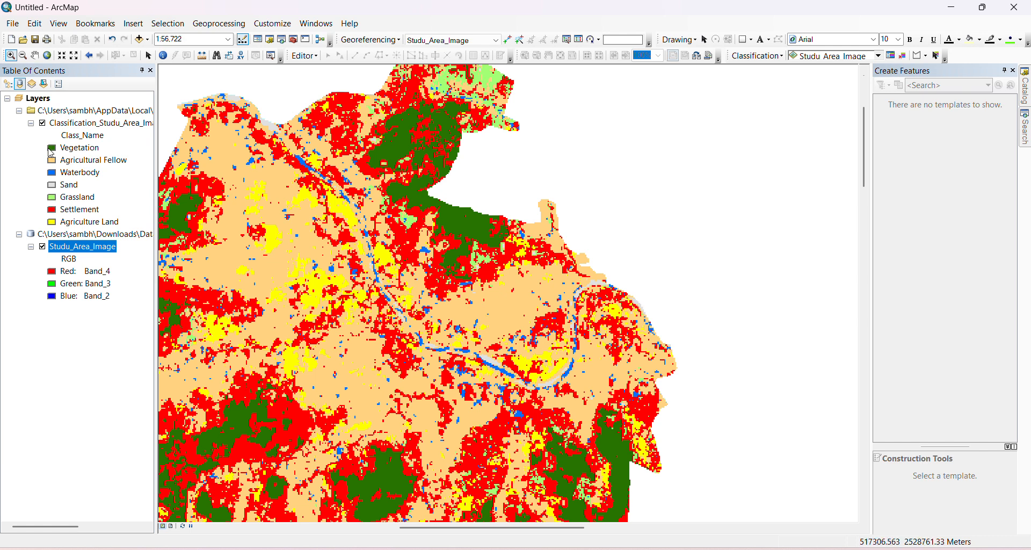
Step: Start a Maximum Likelihood Classification with Studu_Area_Image as the only input raster, removing the duplicate entry
left_click(776, 56)
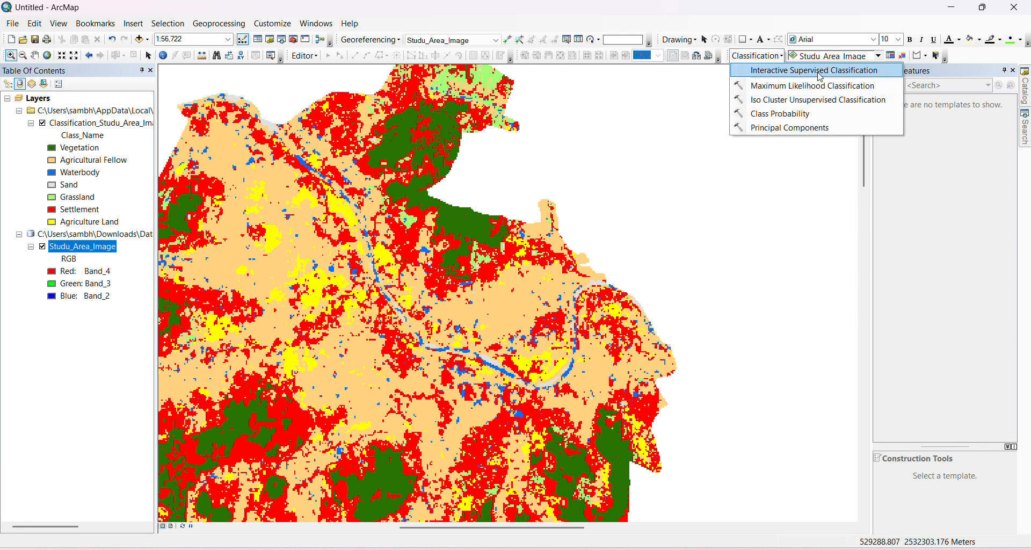
left_click(792, 87)
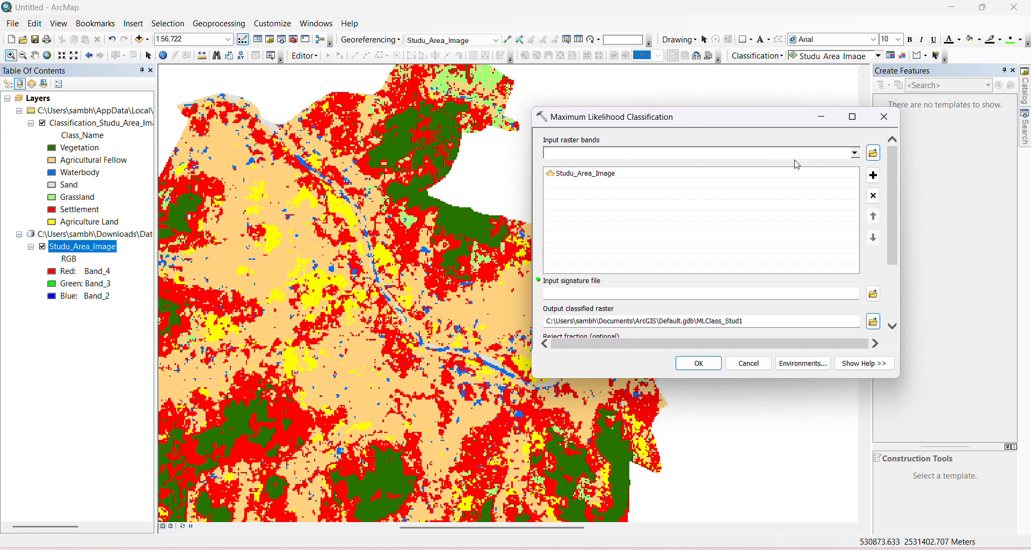
left_click(855, 154)
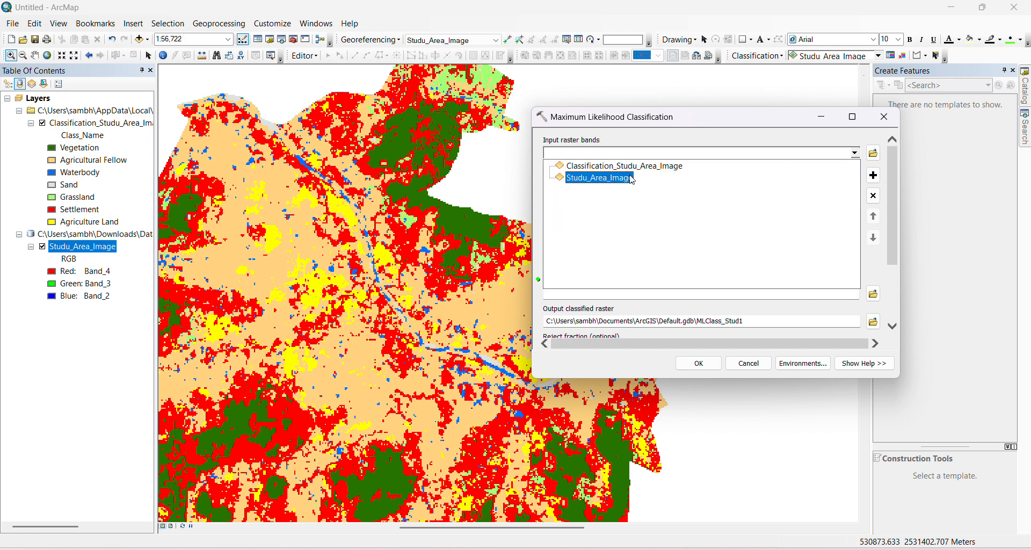
left_click(589, 181)
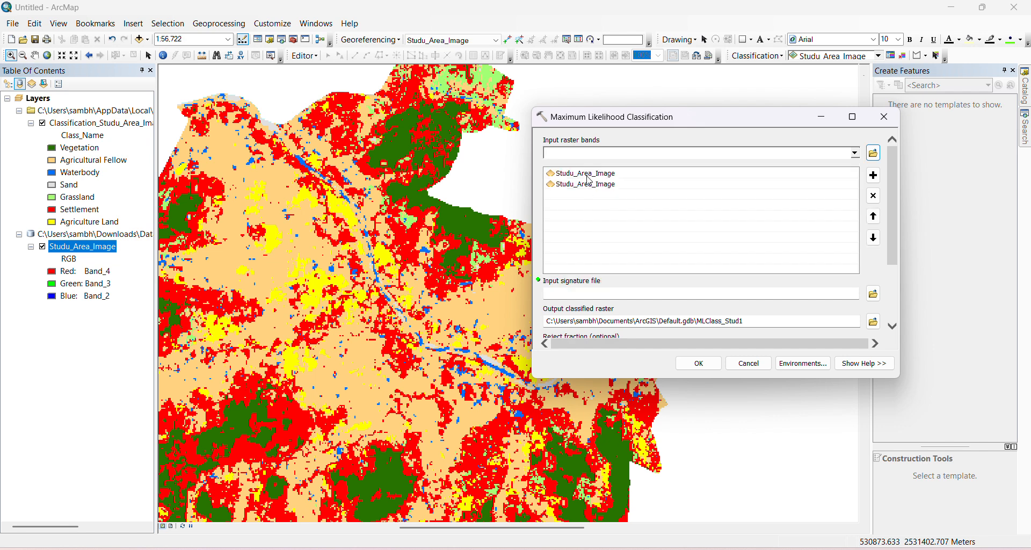
left_click(714, 174)
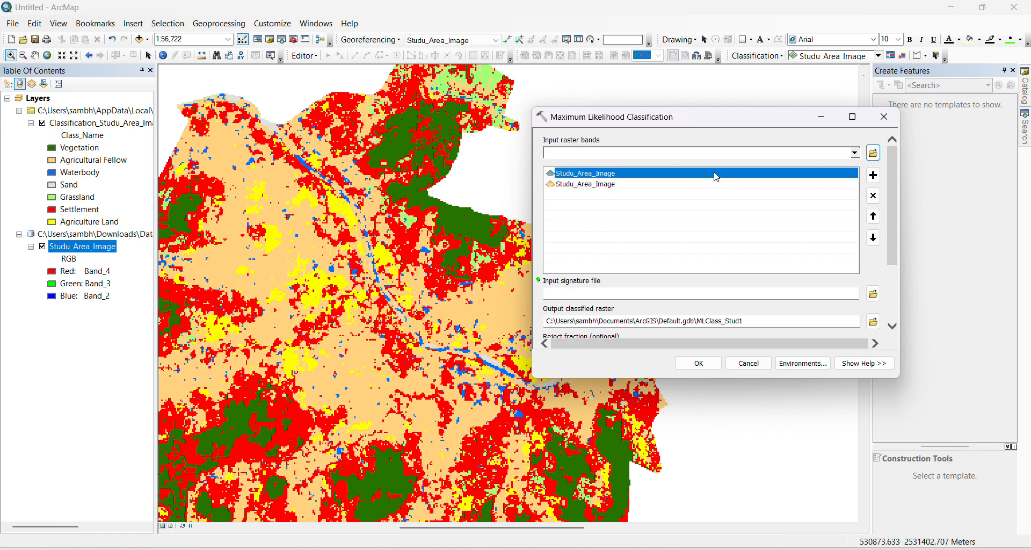
left_click(874, 195)
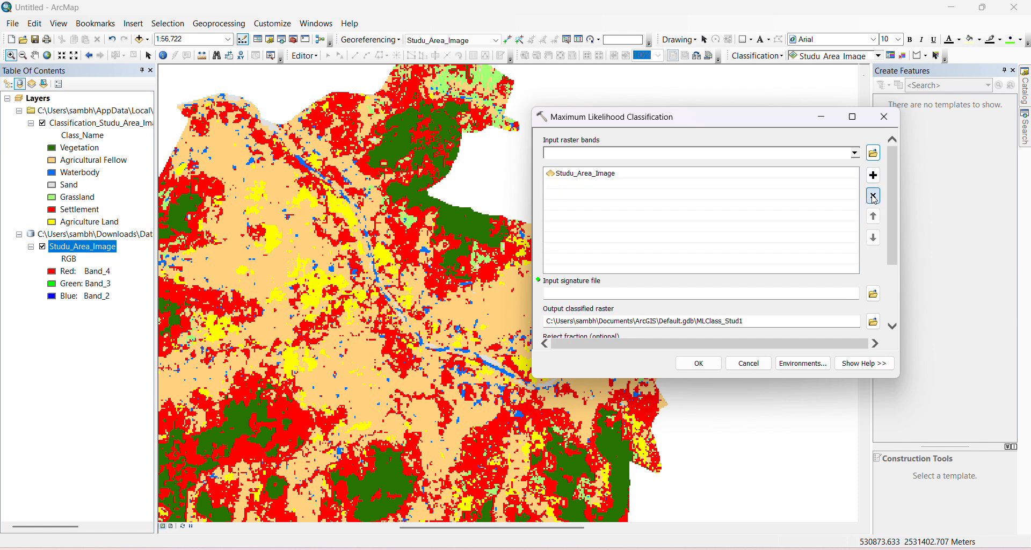
Step: Try to load Studu_Area_Image_Signature.shp from the Image folder as the input signature file, with all file types listed
left_click(598, 295)
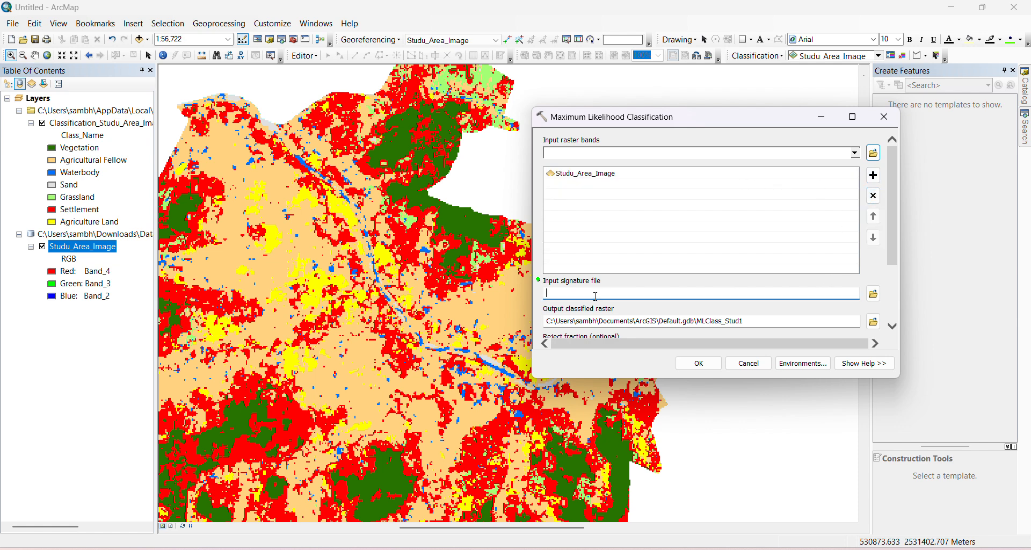
left_click(874, 294)
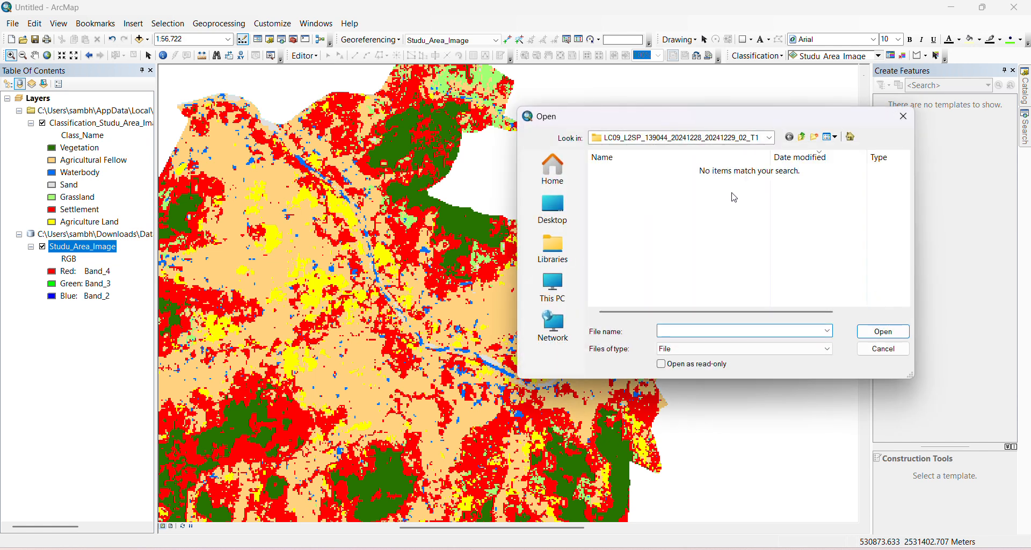
left_click(802, 139)
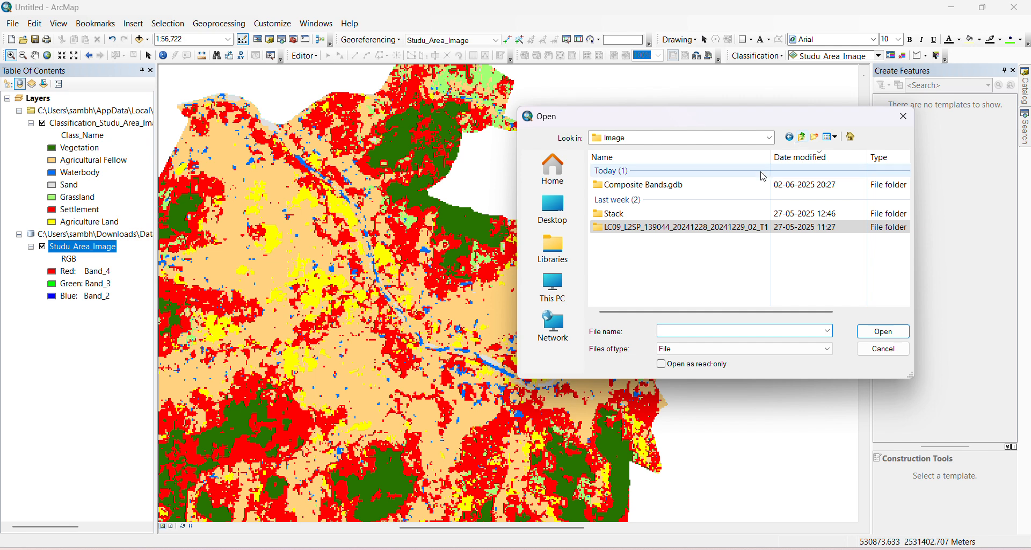
scroll(700, 303, "right", 1)
scroll(699, 302, "left", 1)
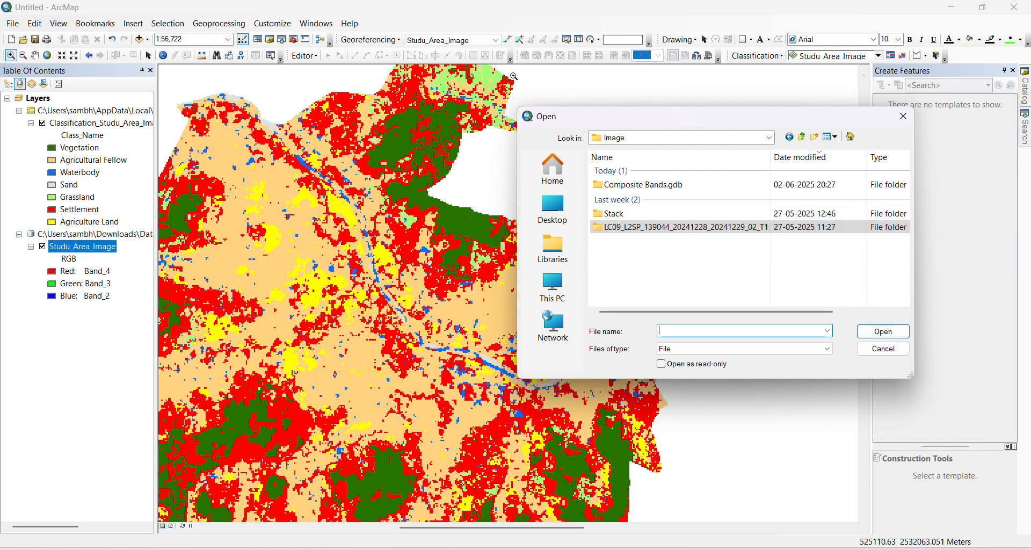
left_click(451, 29)
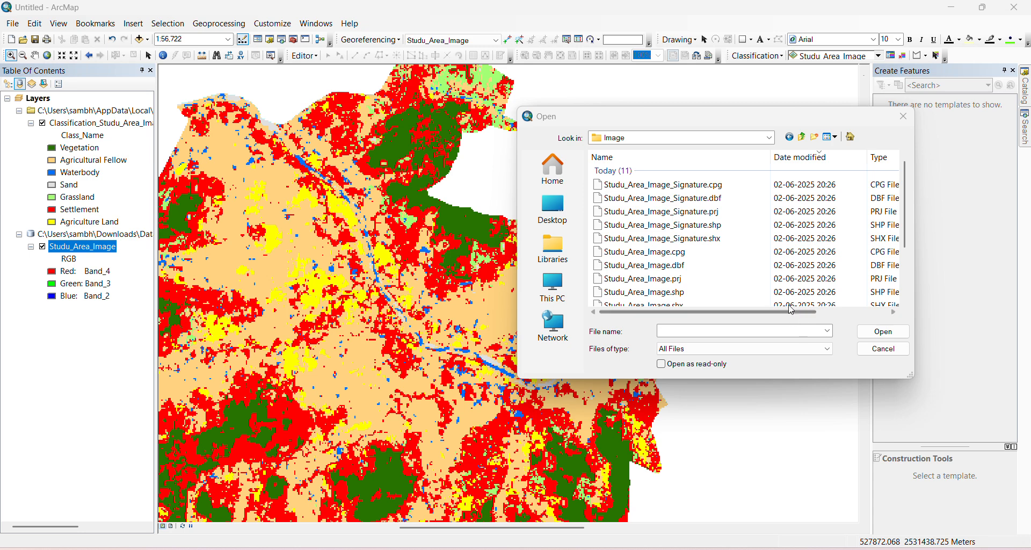
left_click(719, 349)
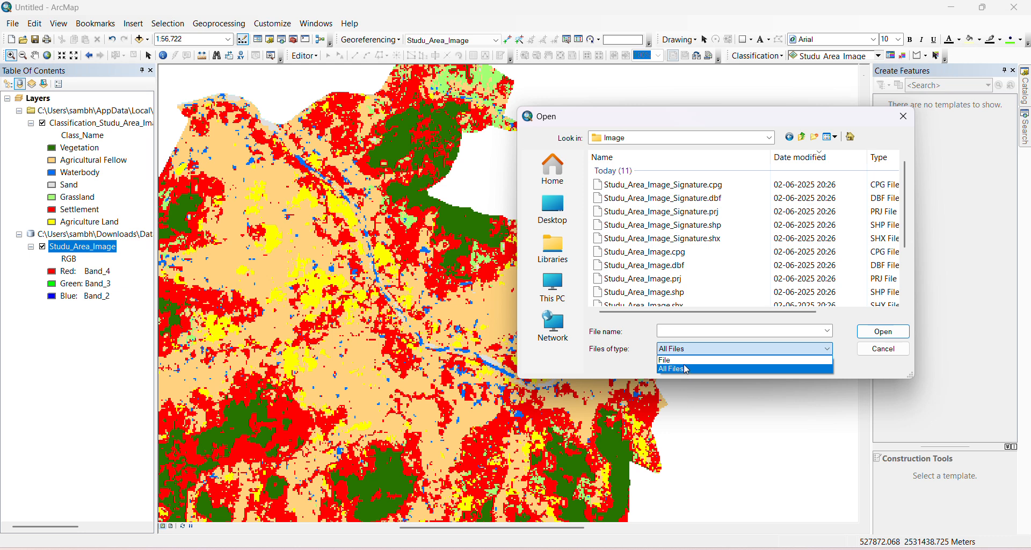
left_click(695, 372)
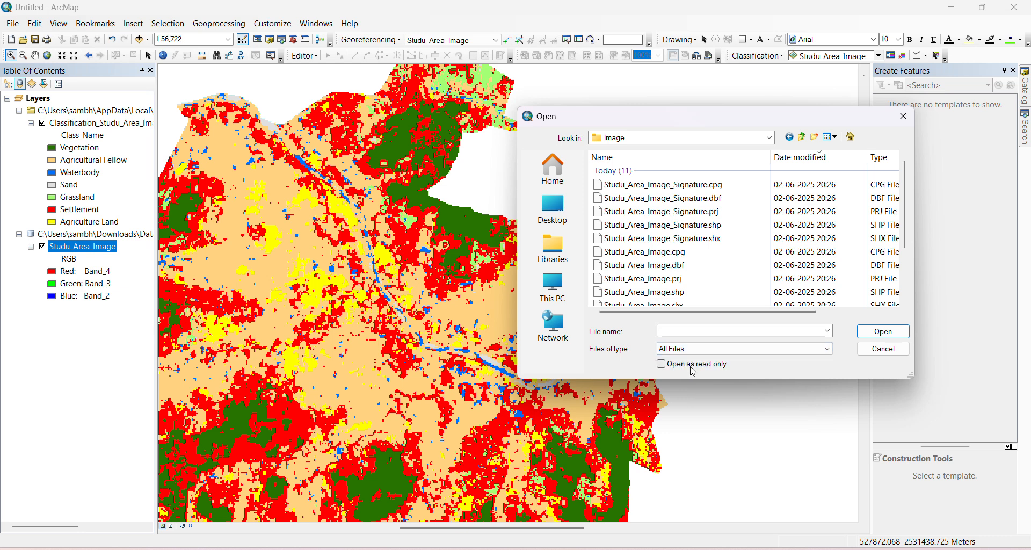
left_click(730, 230)
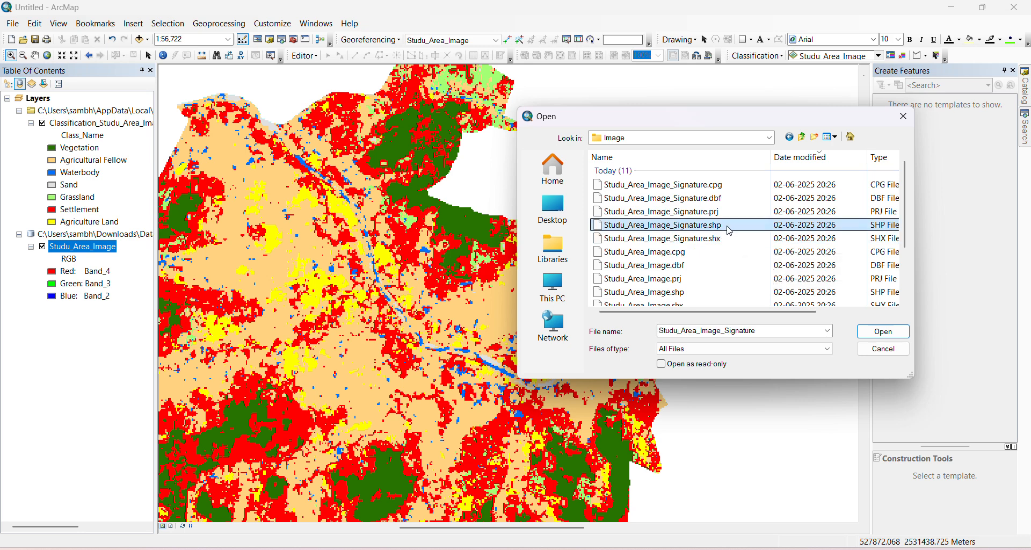
left_click(882, 331)
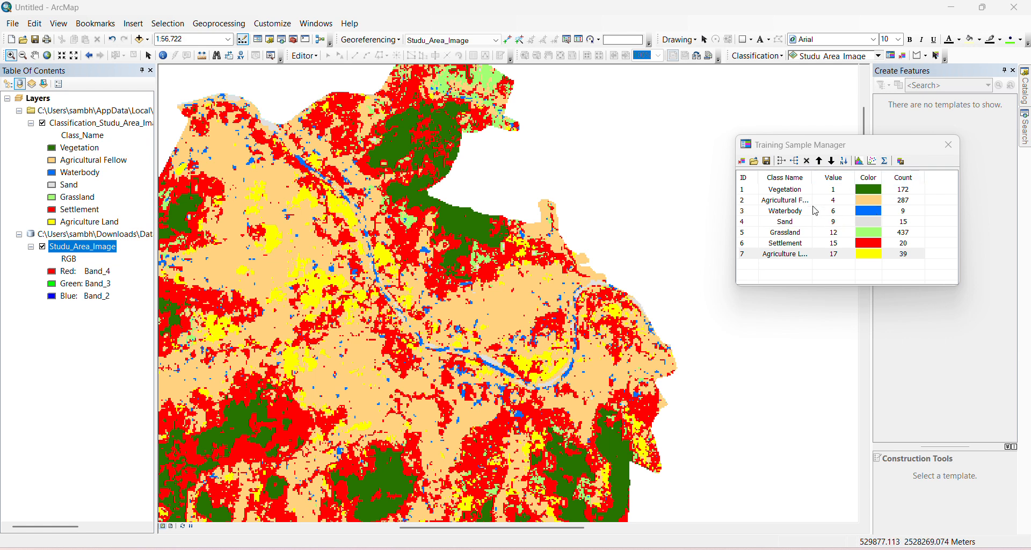
Step: Create a signature file from the training samples and save it as Training_Samples in the Image folder
left_click(902, 162)
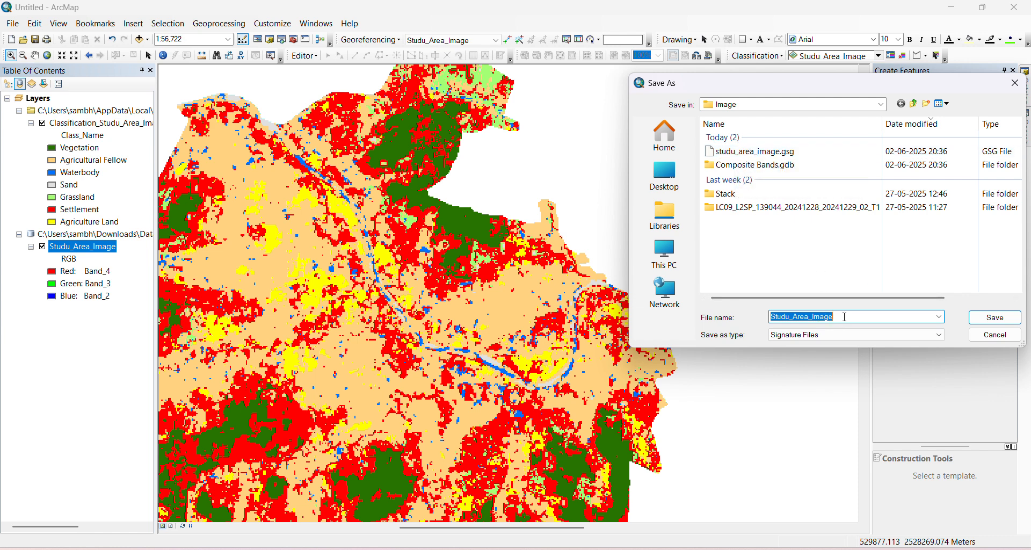
left_click_drag(844, 316, 712, 329)
type("S")
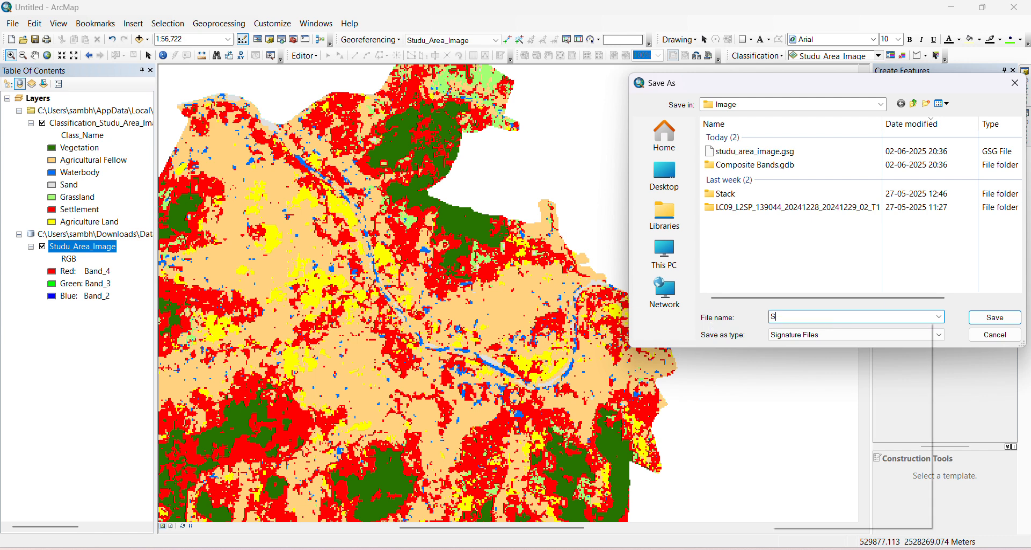
type("i")
key("BackSpace")
key("BackSpace")
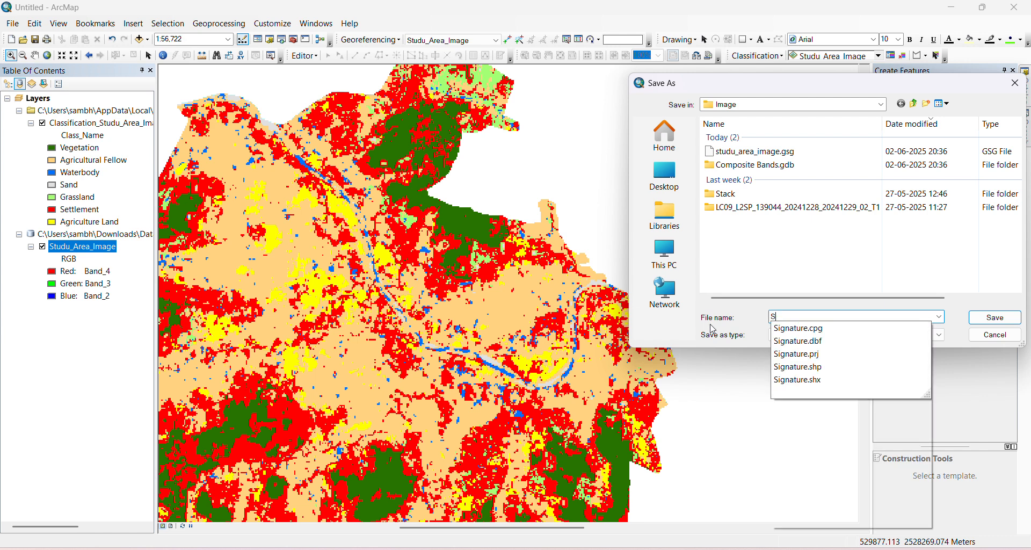
type("Training_Samples")
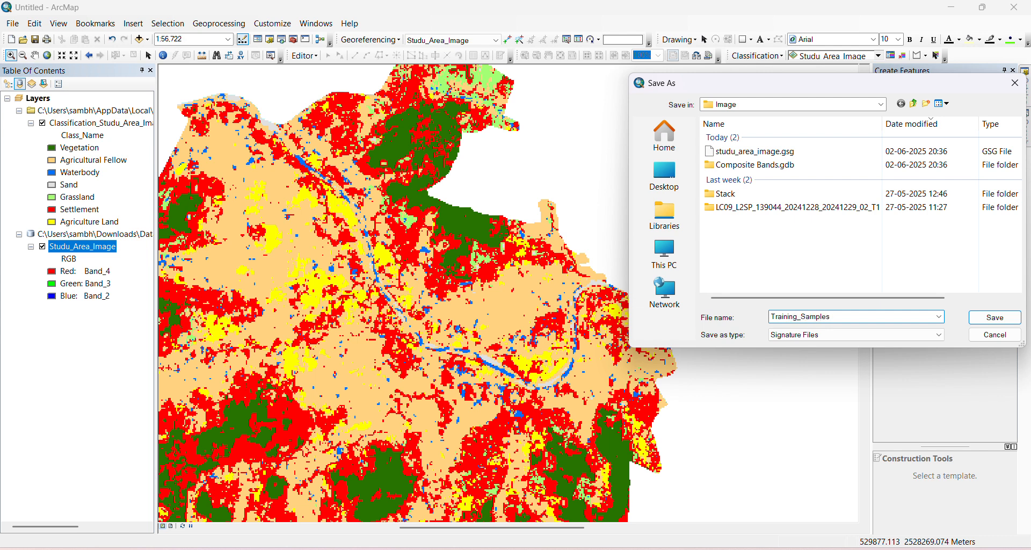
left_click(995, 317)
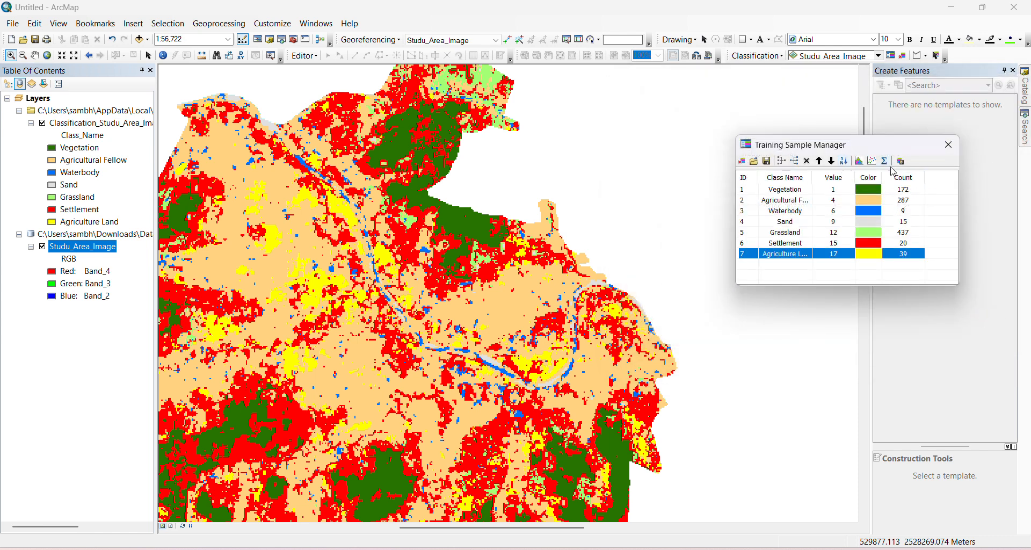
Step: Start a Maximum Likelihood Classification of Studu_Area_Image and use training_samples.gsg from the Image folder as its input signature file
left_click(772, 57)
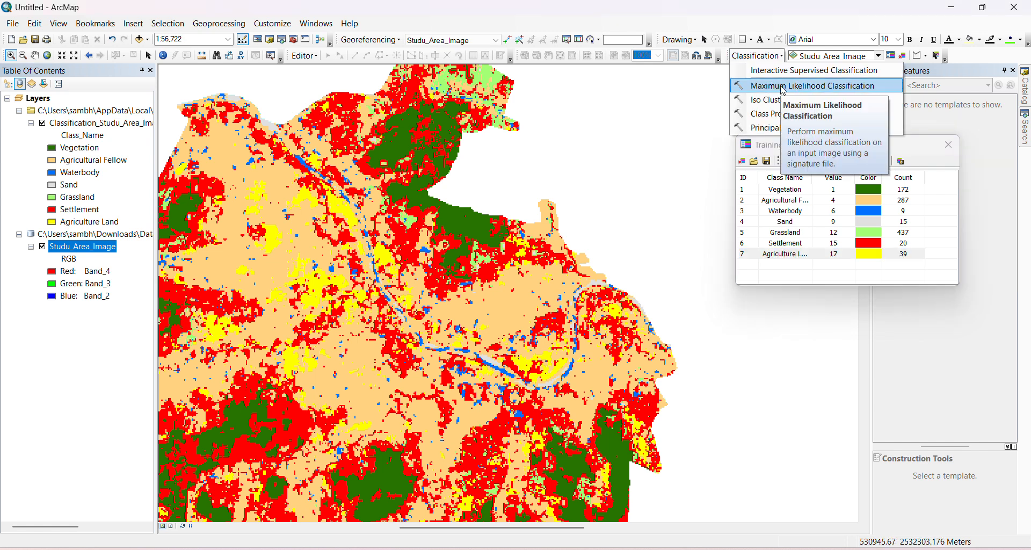
left_click(783, 87)
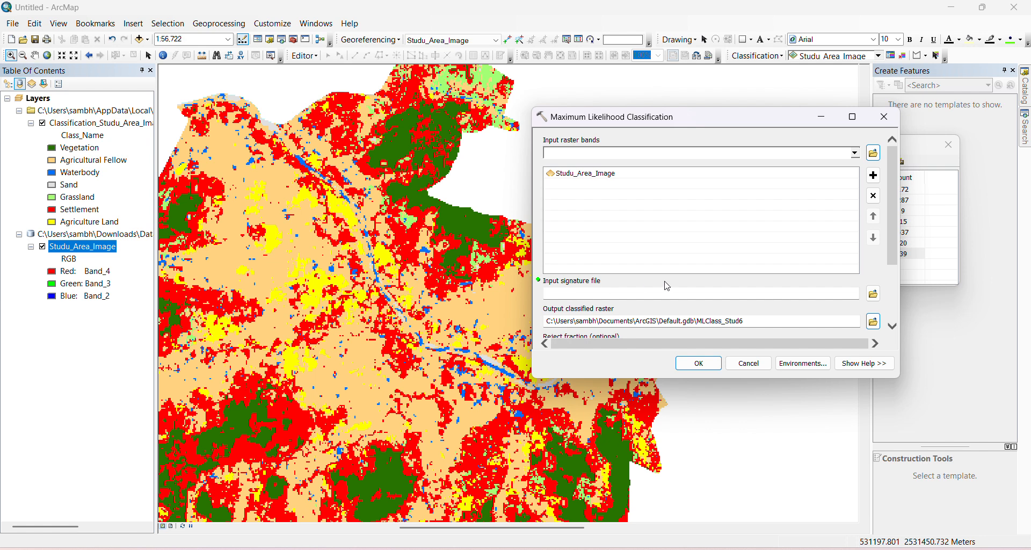
left_click(874, 294)
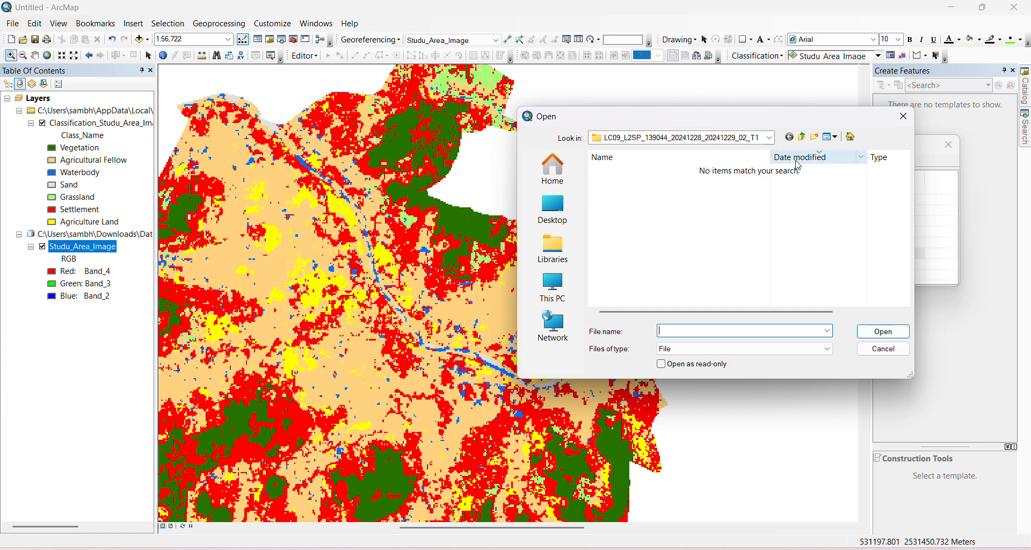
left_click(802, 138)
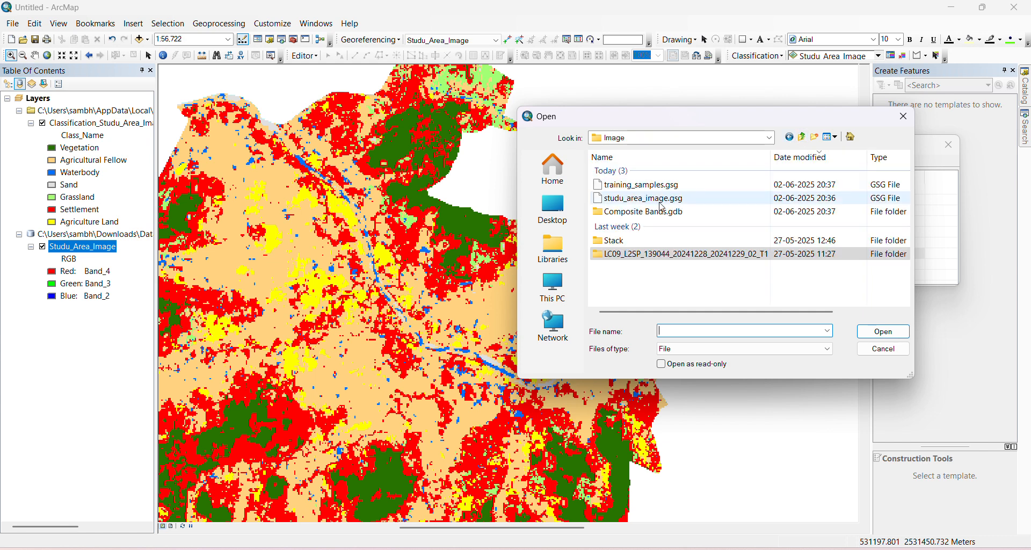
left_click(656, 188)
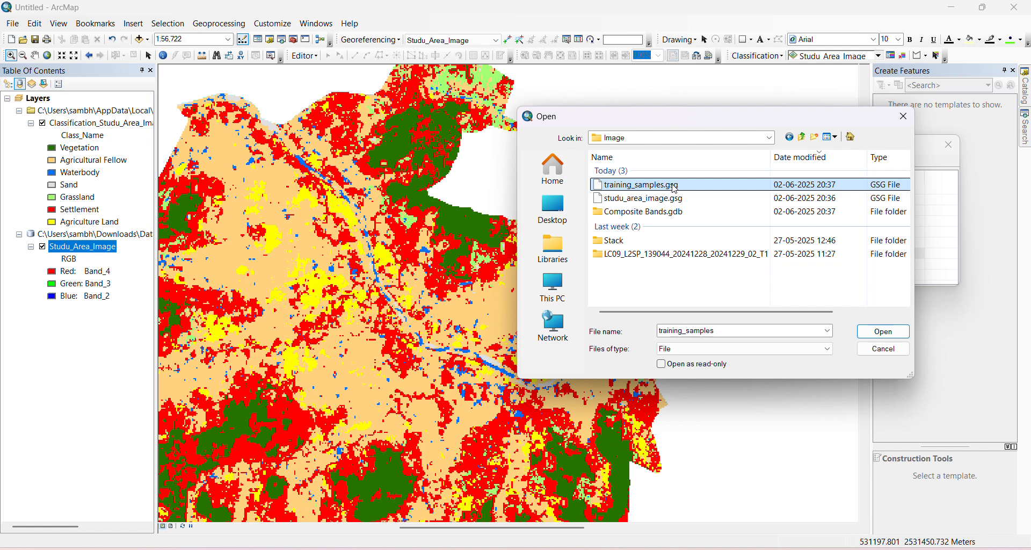
left_click(882, 332)
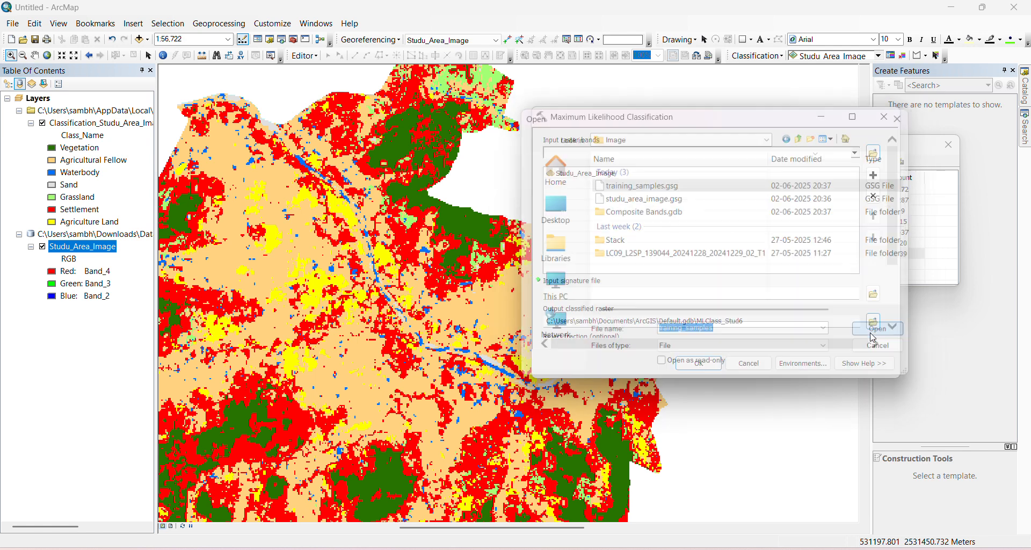
scroll(720, 299, "down", 3)
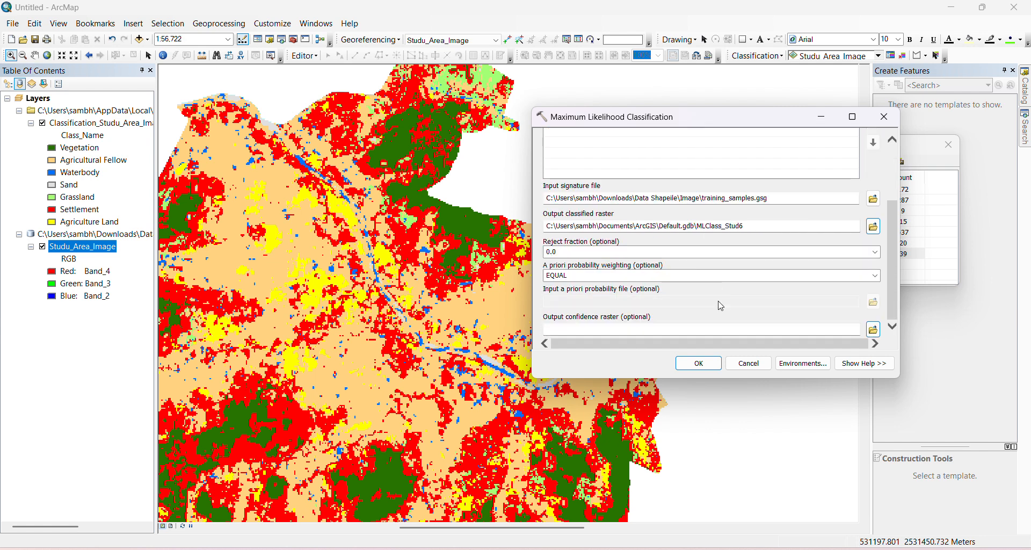
Step: Save the output classified raster as Classification in Composite Bands.gdb and run the Maximum Likelihood Classification
left_click(874, 228)
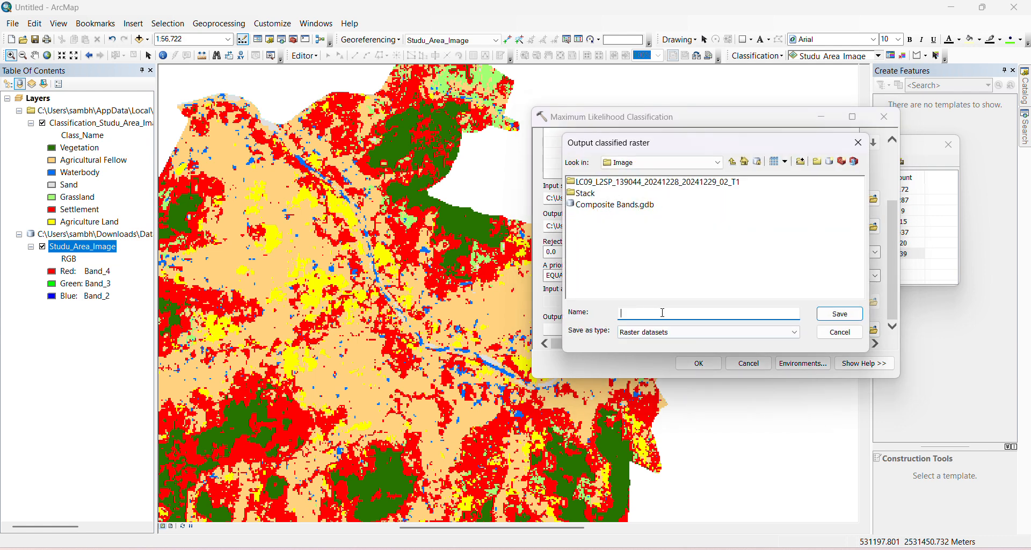
double_click(593, 207)
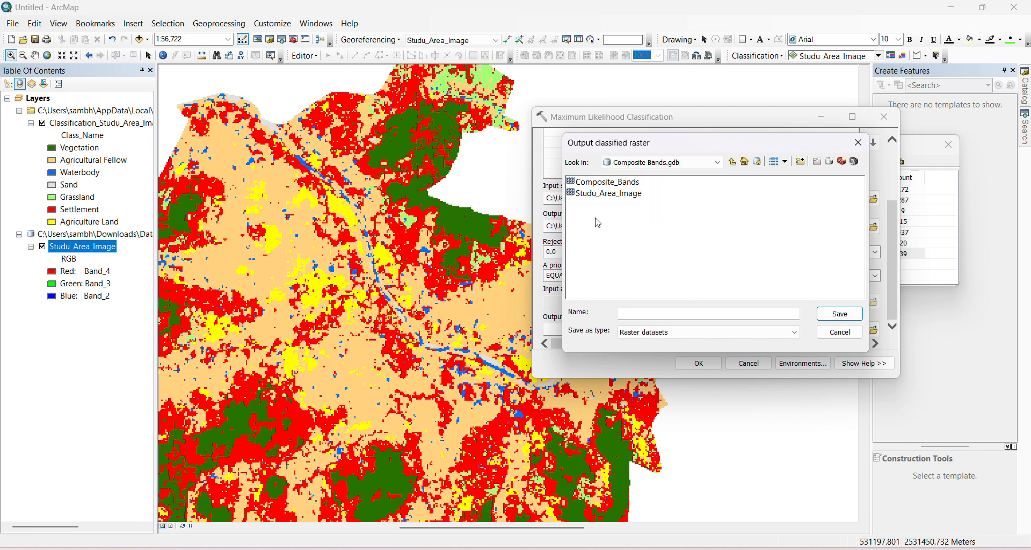
left_click(636, 318)
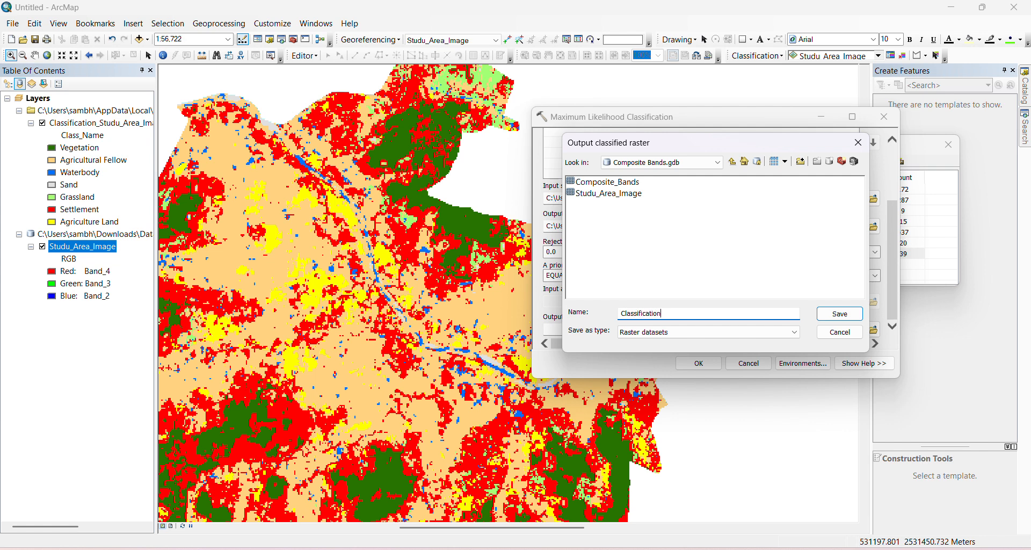
left_click(840, 314)
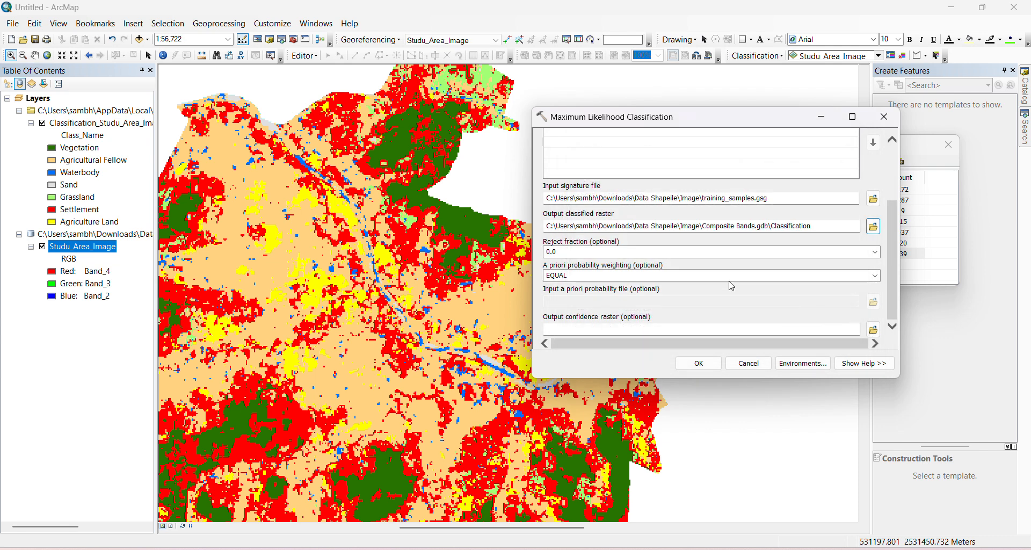
left_click(699, 363)
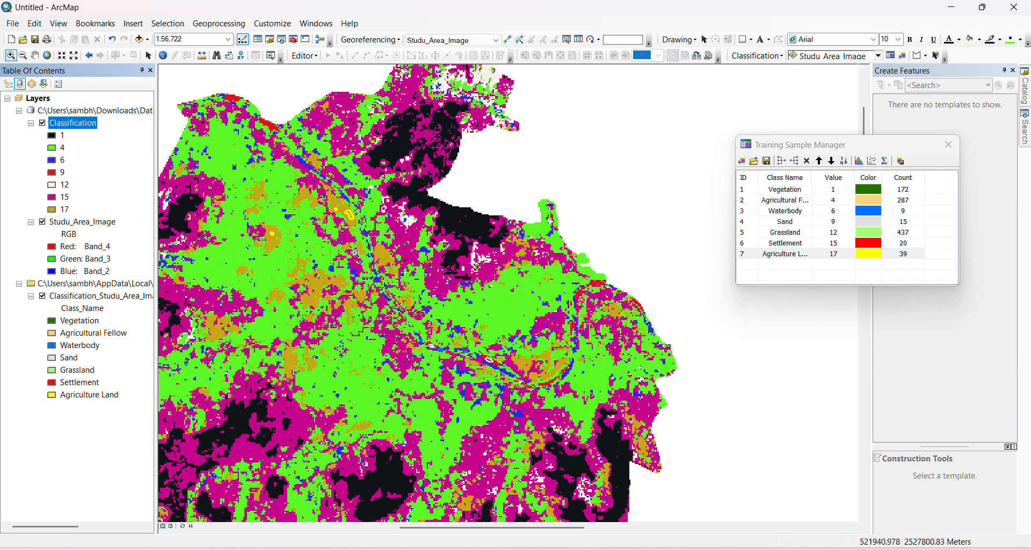
Step: Give class 1 of the Classification layer a green fill with outline width 0 and label it Vegetation
left_click(47, 56)
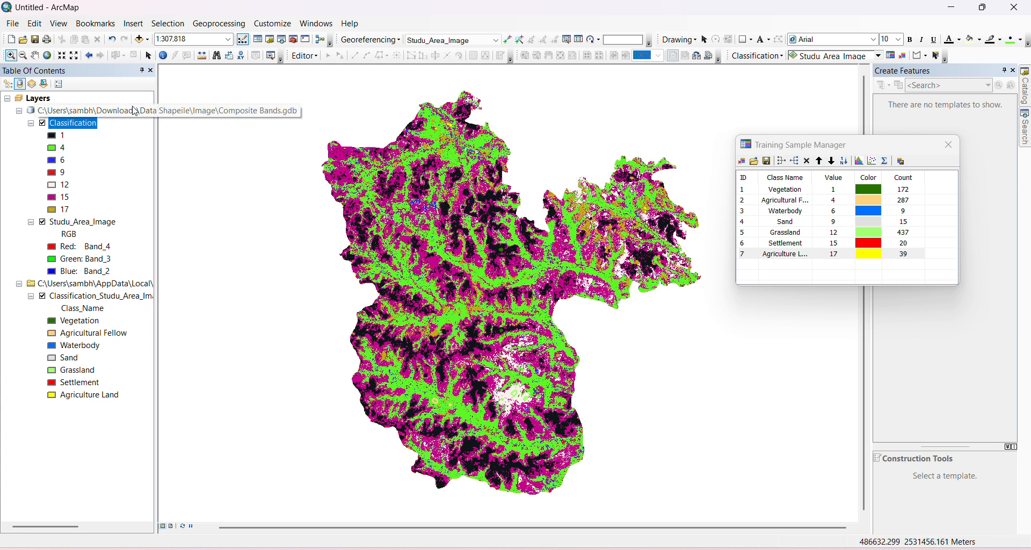
left_click(51, 136)
double_click(51, 136)
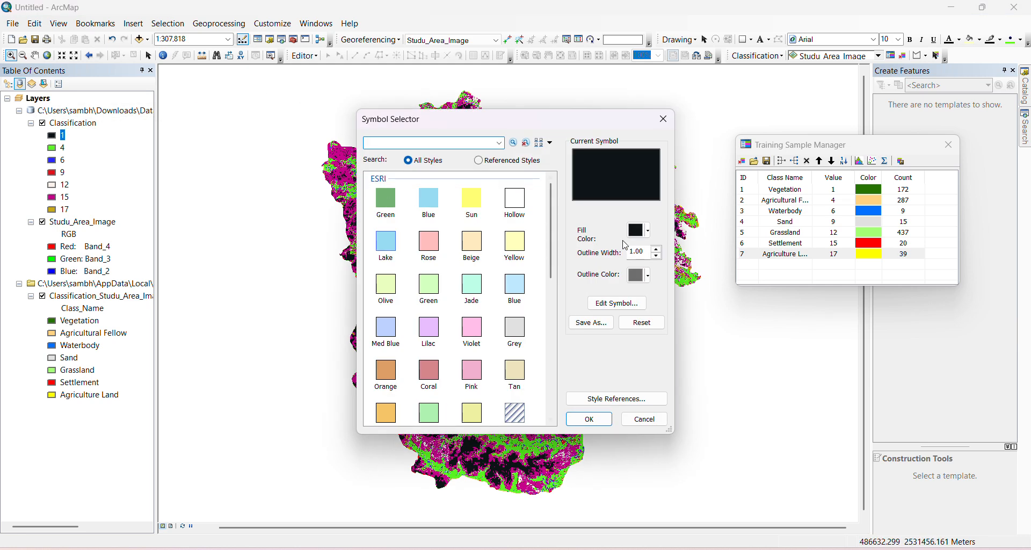
left_click(639, 236)
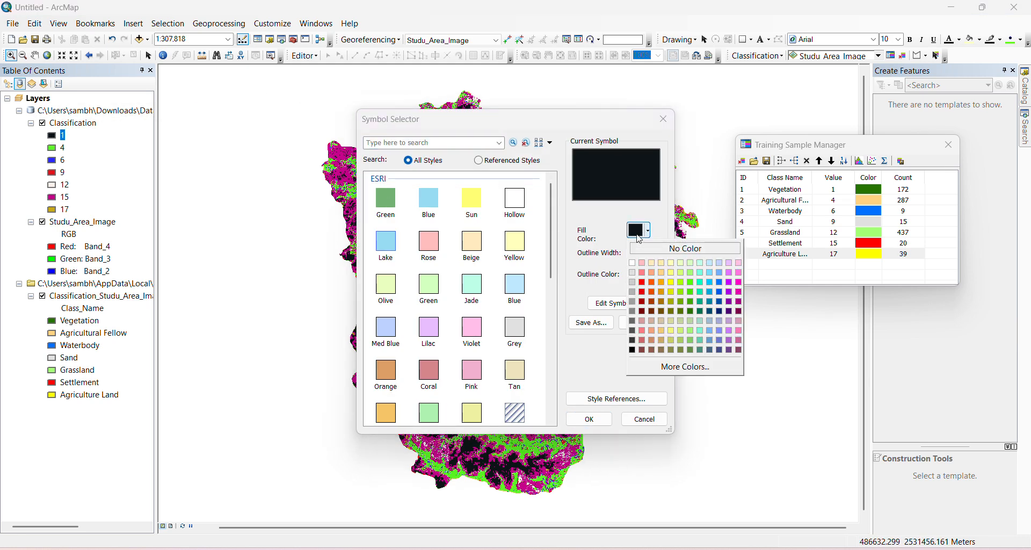
left_click(692, 301)
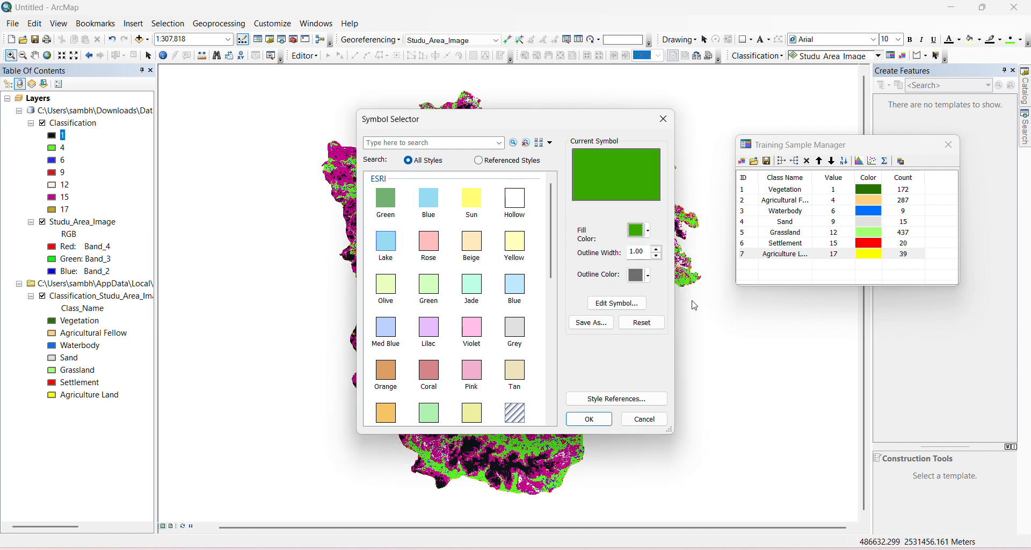
left_click(658, 257)
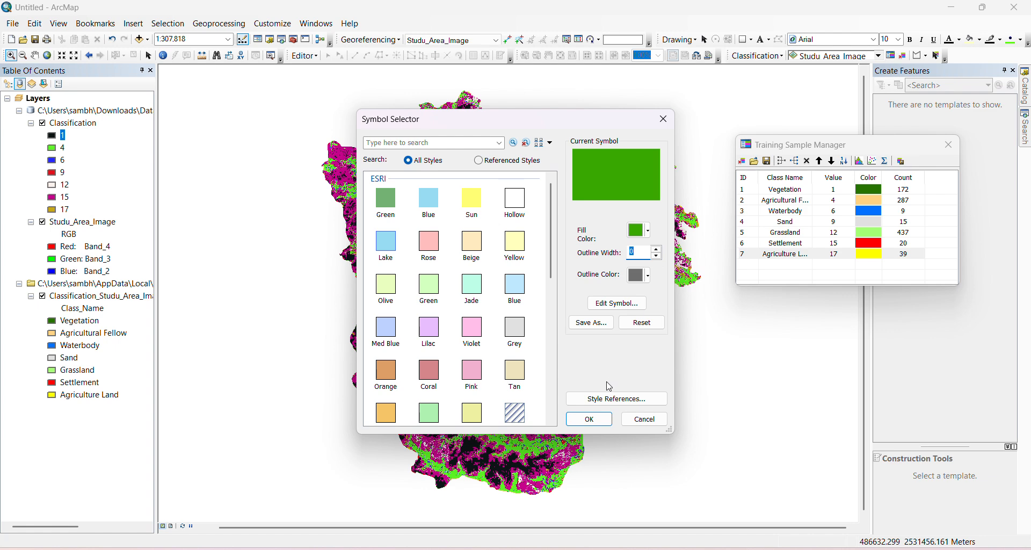
left_click(589, 420)
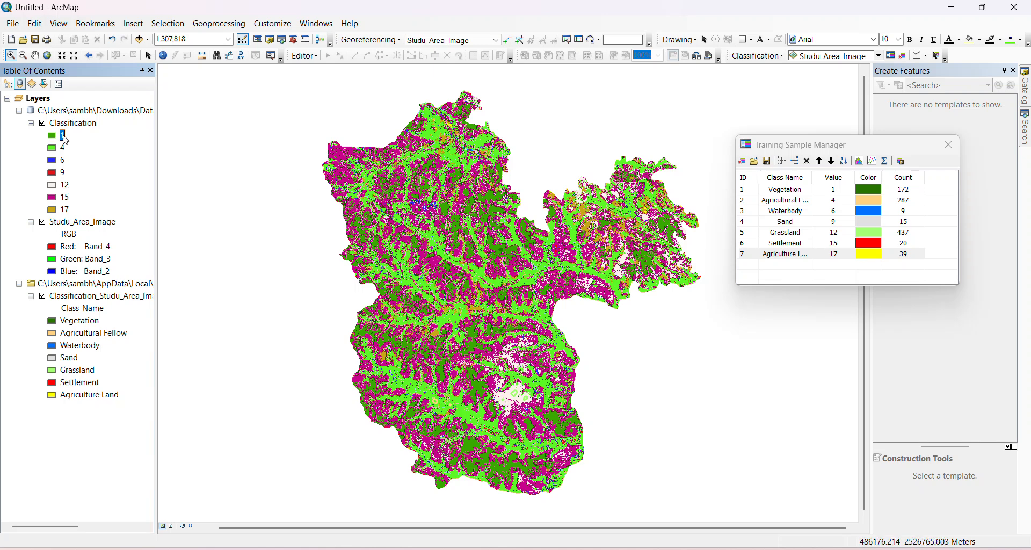
type("Vegetation")
key("Return")
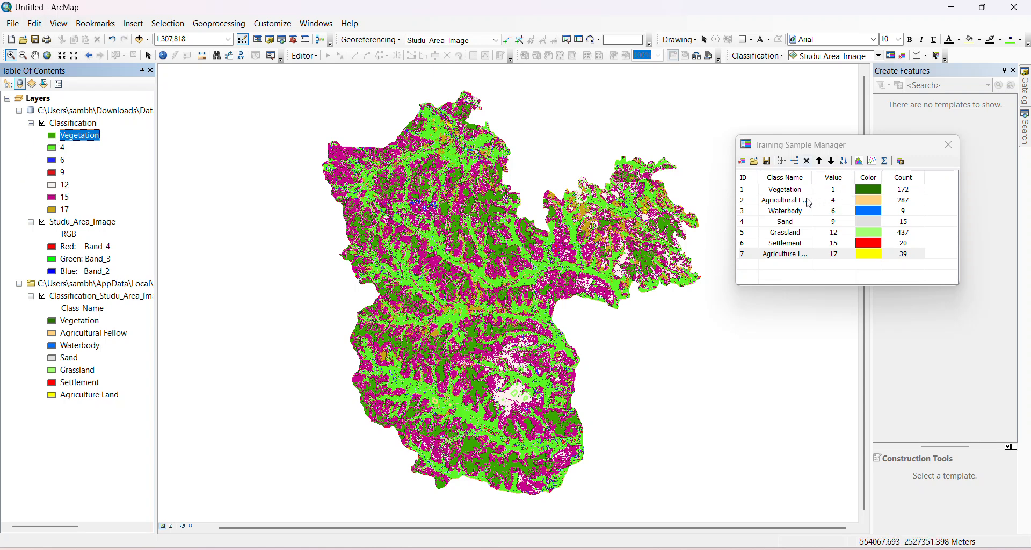
Step: Relabel class 4 of the Classification layer as Agricultural Fellow
double_click(63, 148)
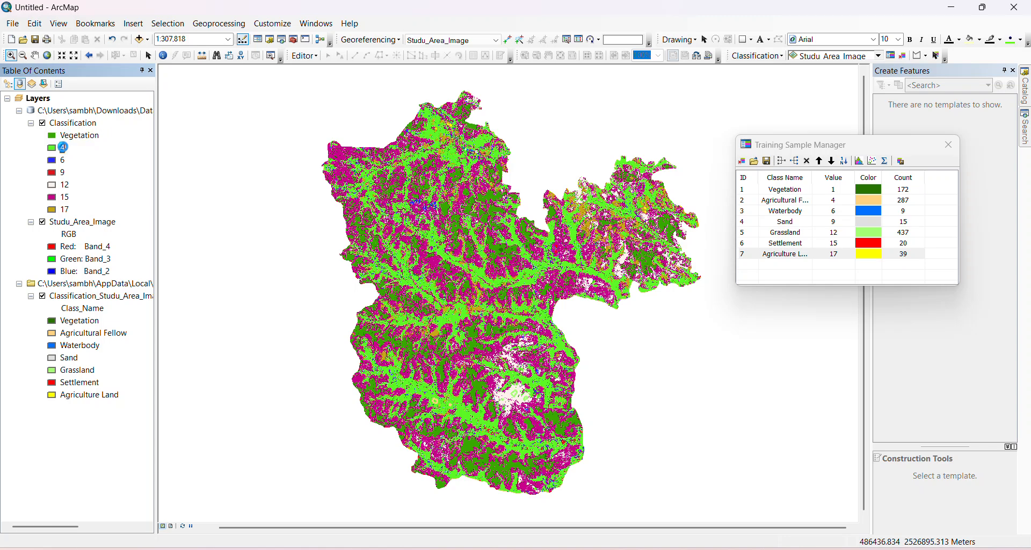
left_click(737, 123)
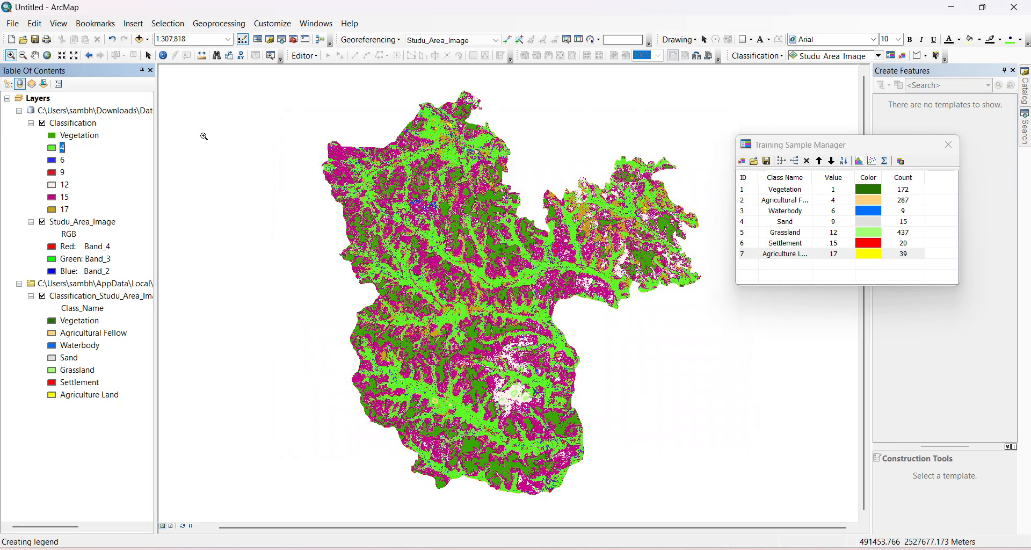
left_click(66, 151)
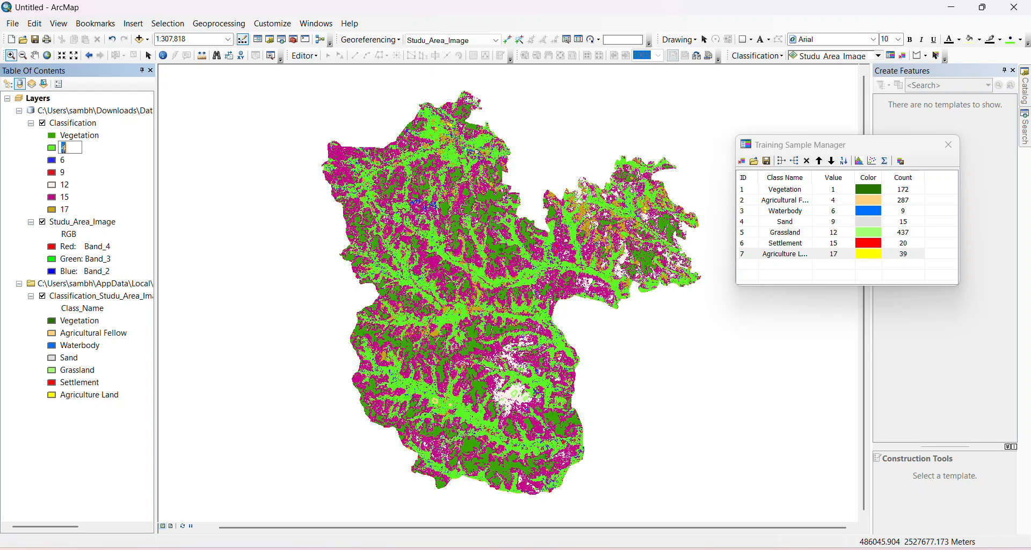
type("Agricultural Felloo")
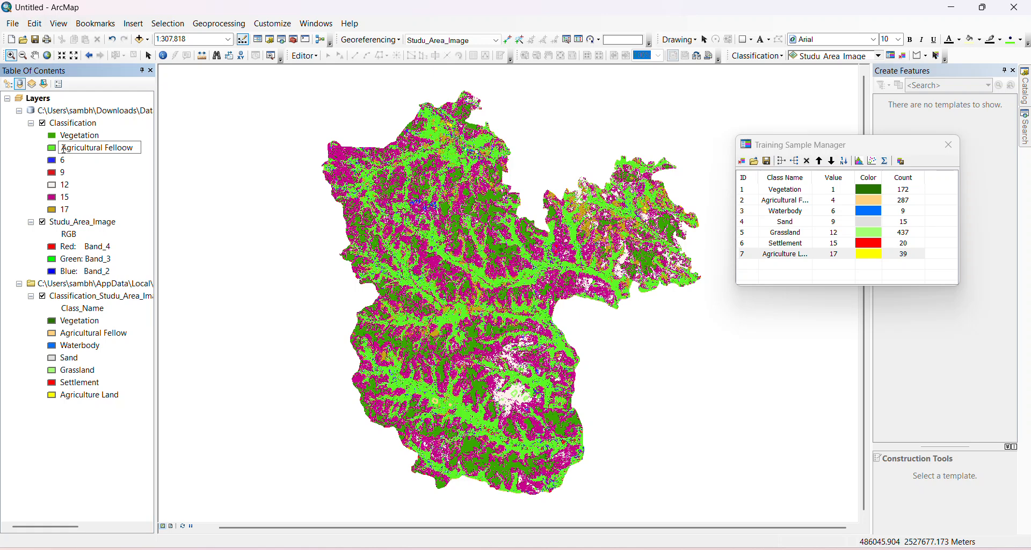
key("BackSpace")
type("w")
key("Return")
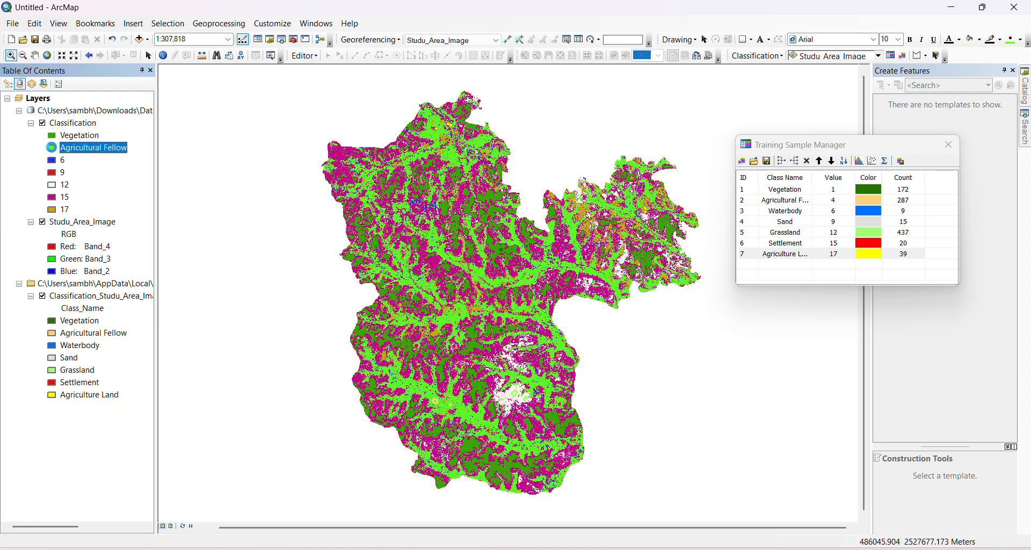
Step: Give the Agricultural Fellow class a yellow fill with outline width 0 and close the Training Sample Manager
left_click(51, 148)
left_click(639, 231)
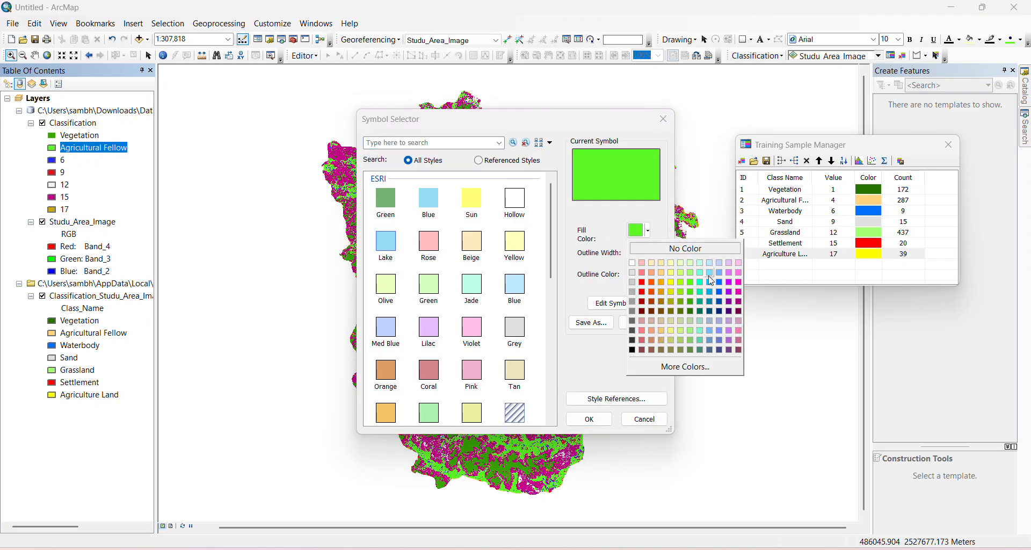
left_click(670, 282)
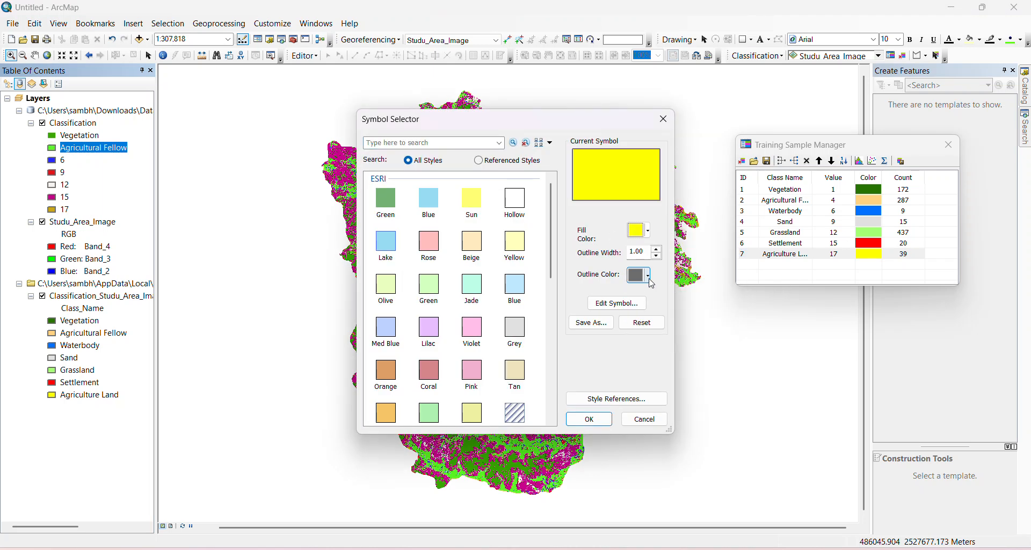
left_click(648, 276)
left_click(659, 261)
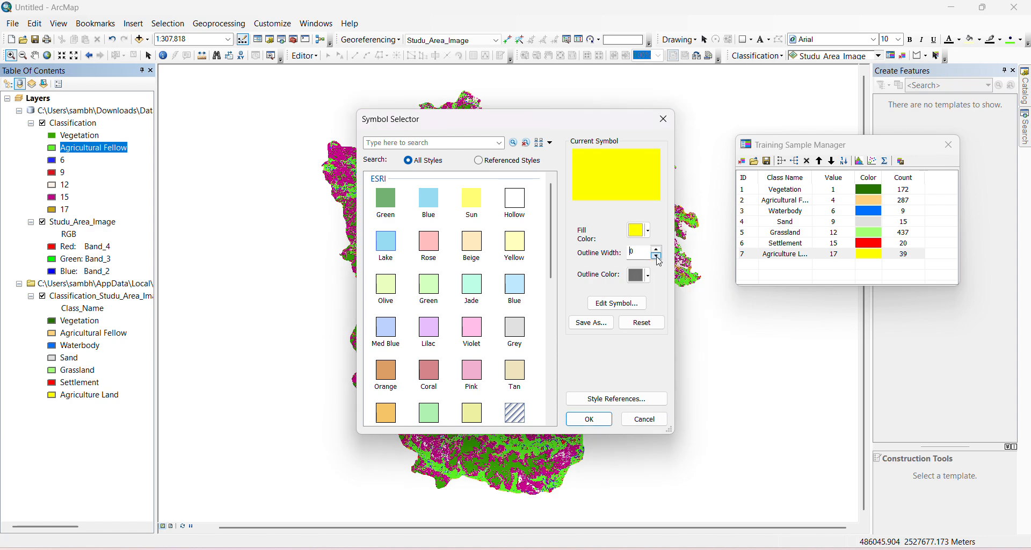
left_click(589, 419)
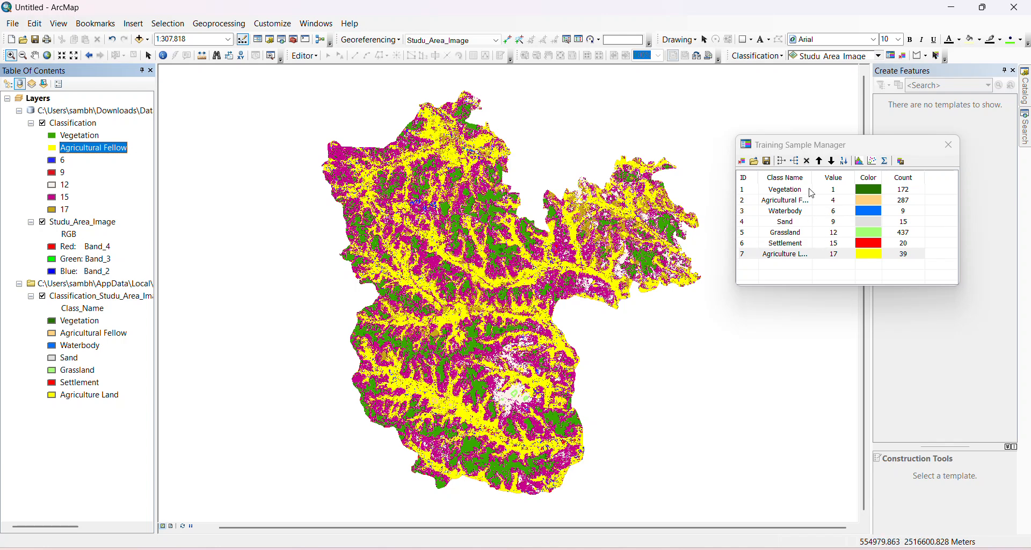
left_click(953, 146)
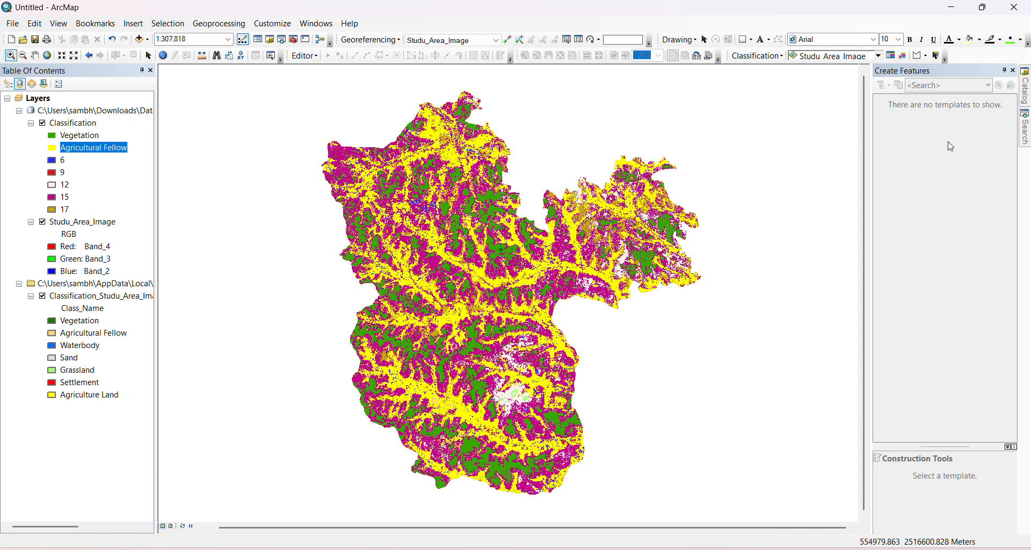
Step: Set up an Iso Cluster Unsupervised Classification of Studu_Area_Image with 10 classes and close it without running it
left_click(767, 57)
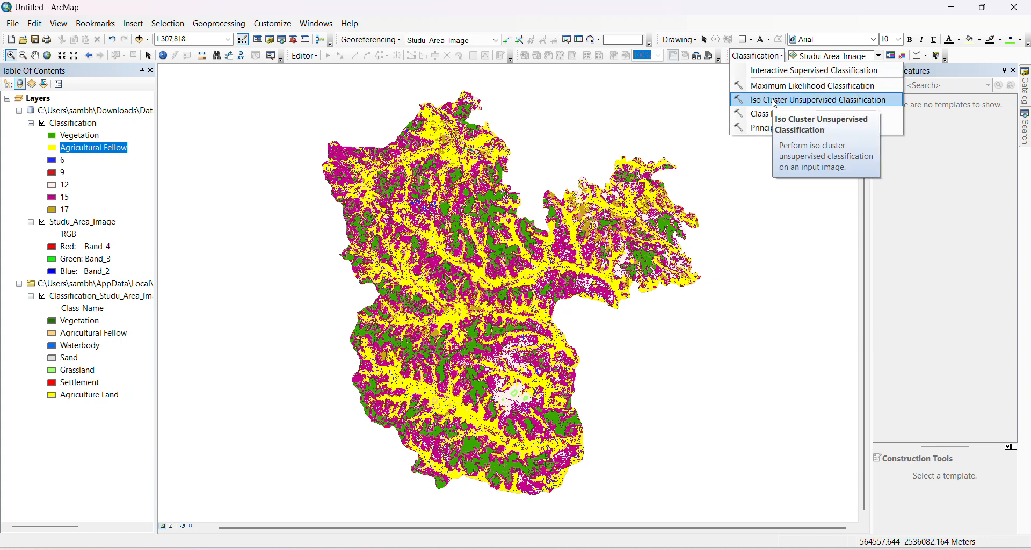
left_click(791, 100)
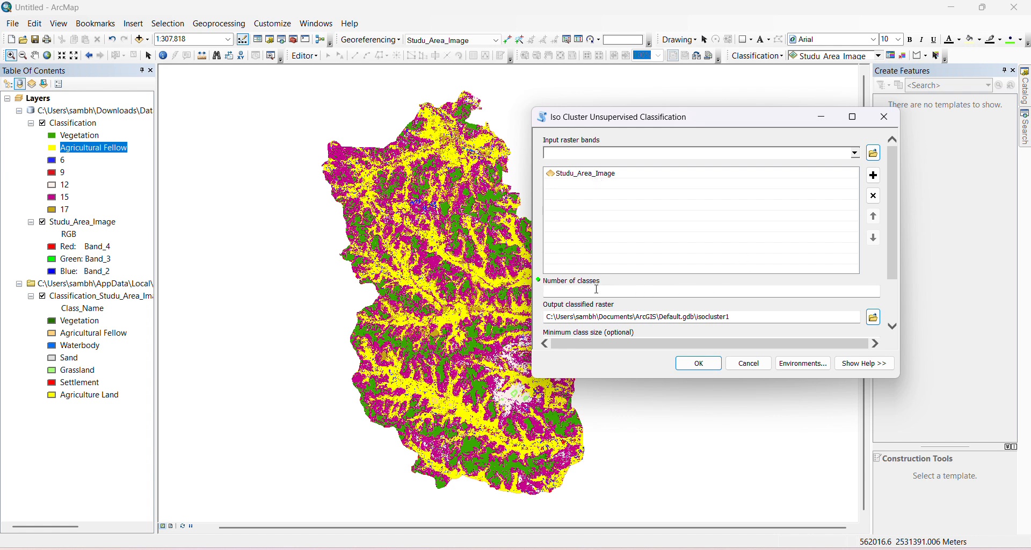
scroll(875, 266, "down", 1)
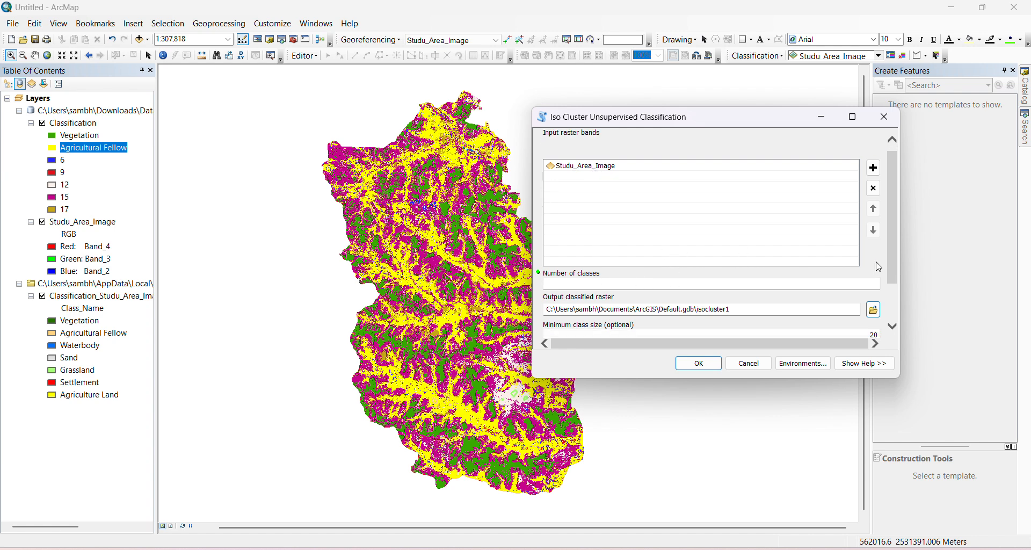
scroll(880, 262, "down", 1)
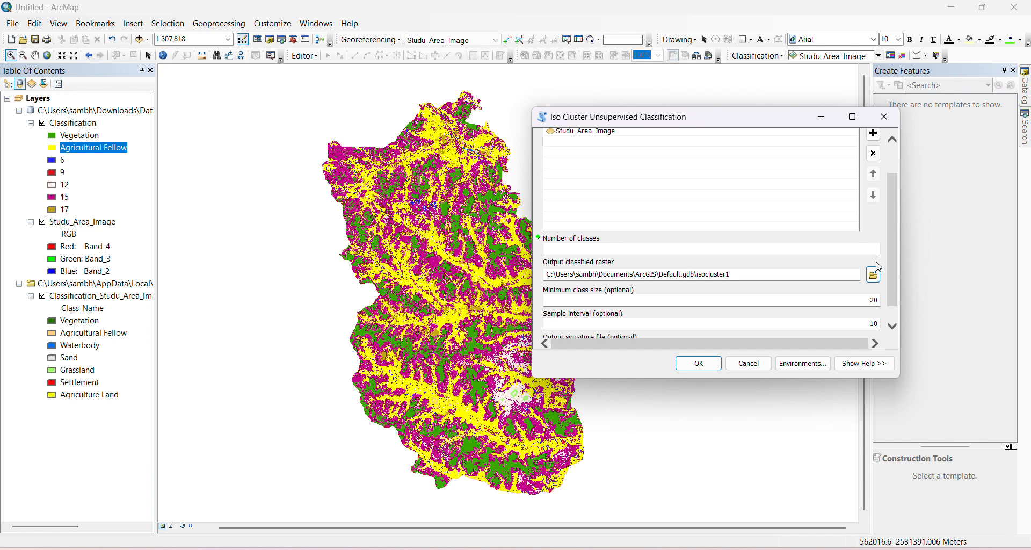
left_click(694, 250)
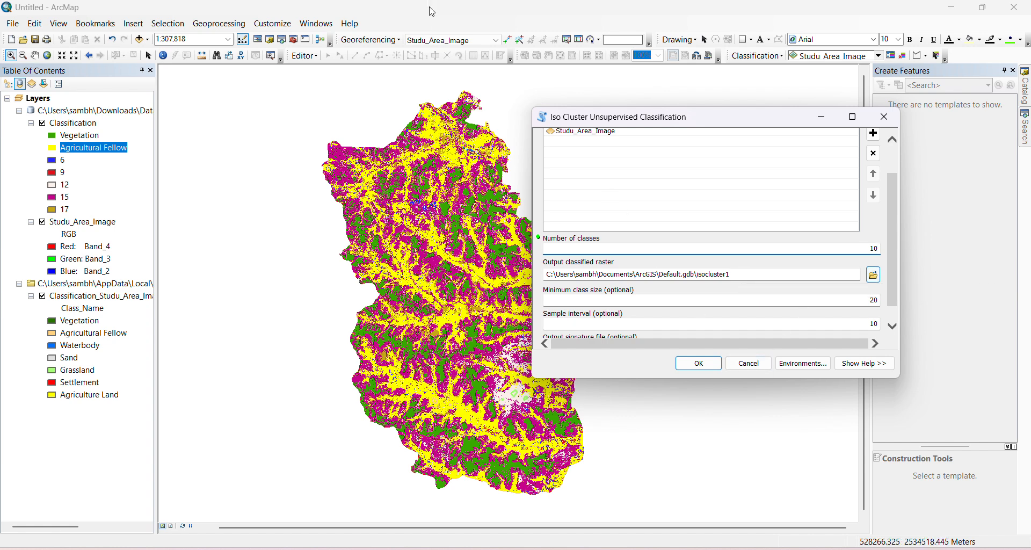
left_click(442, 21)
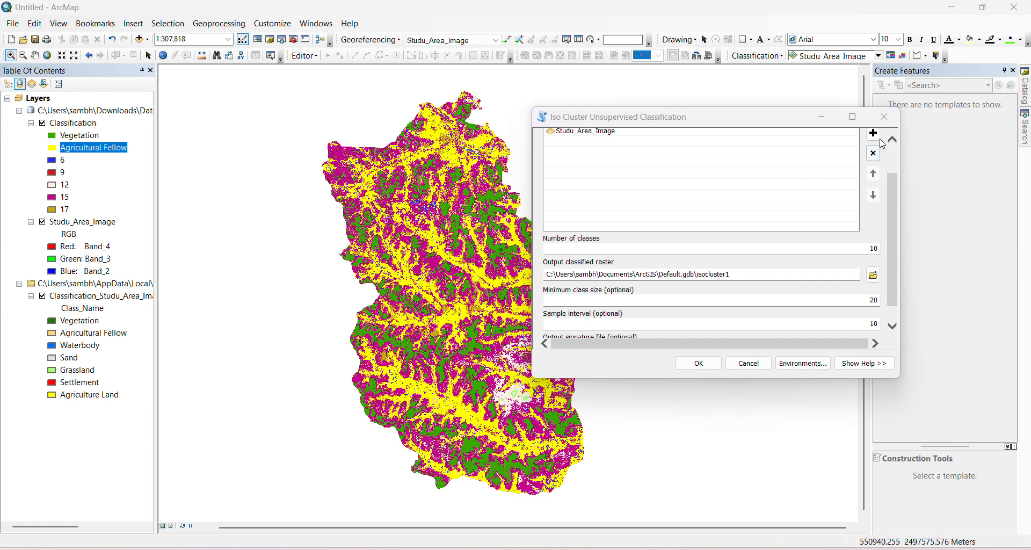
scroll(750, 250, "down", 1)
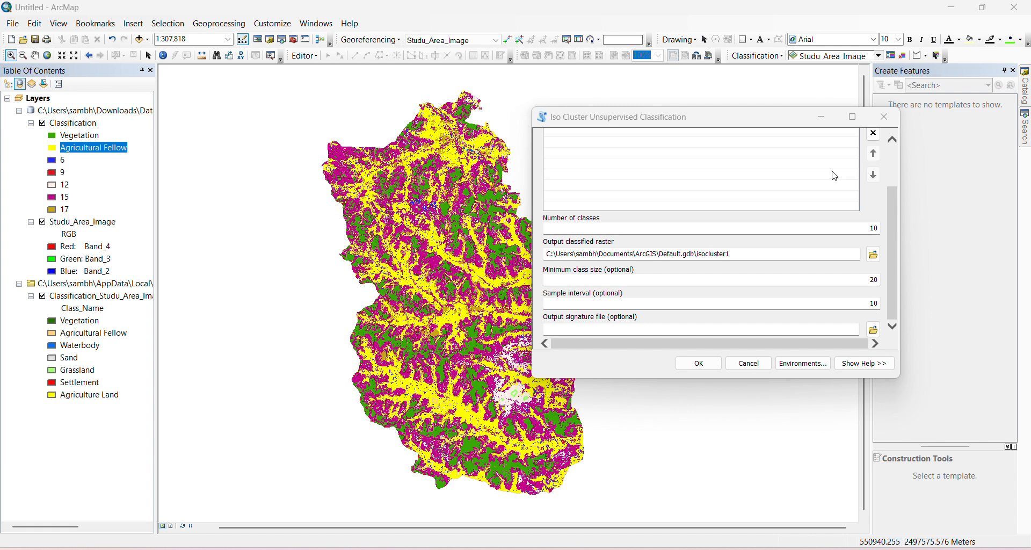
left_click(886, 117)
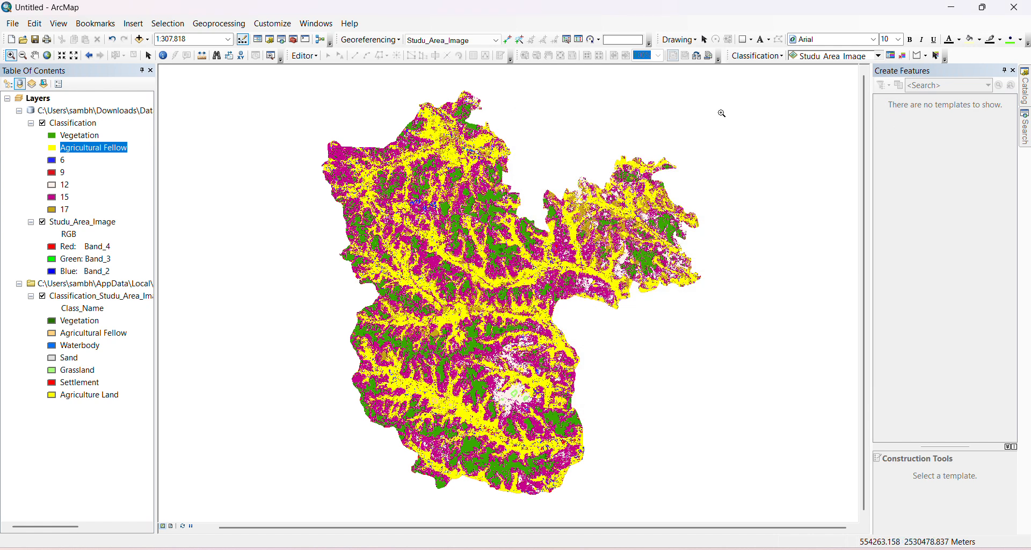